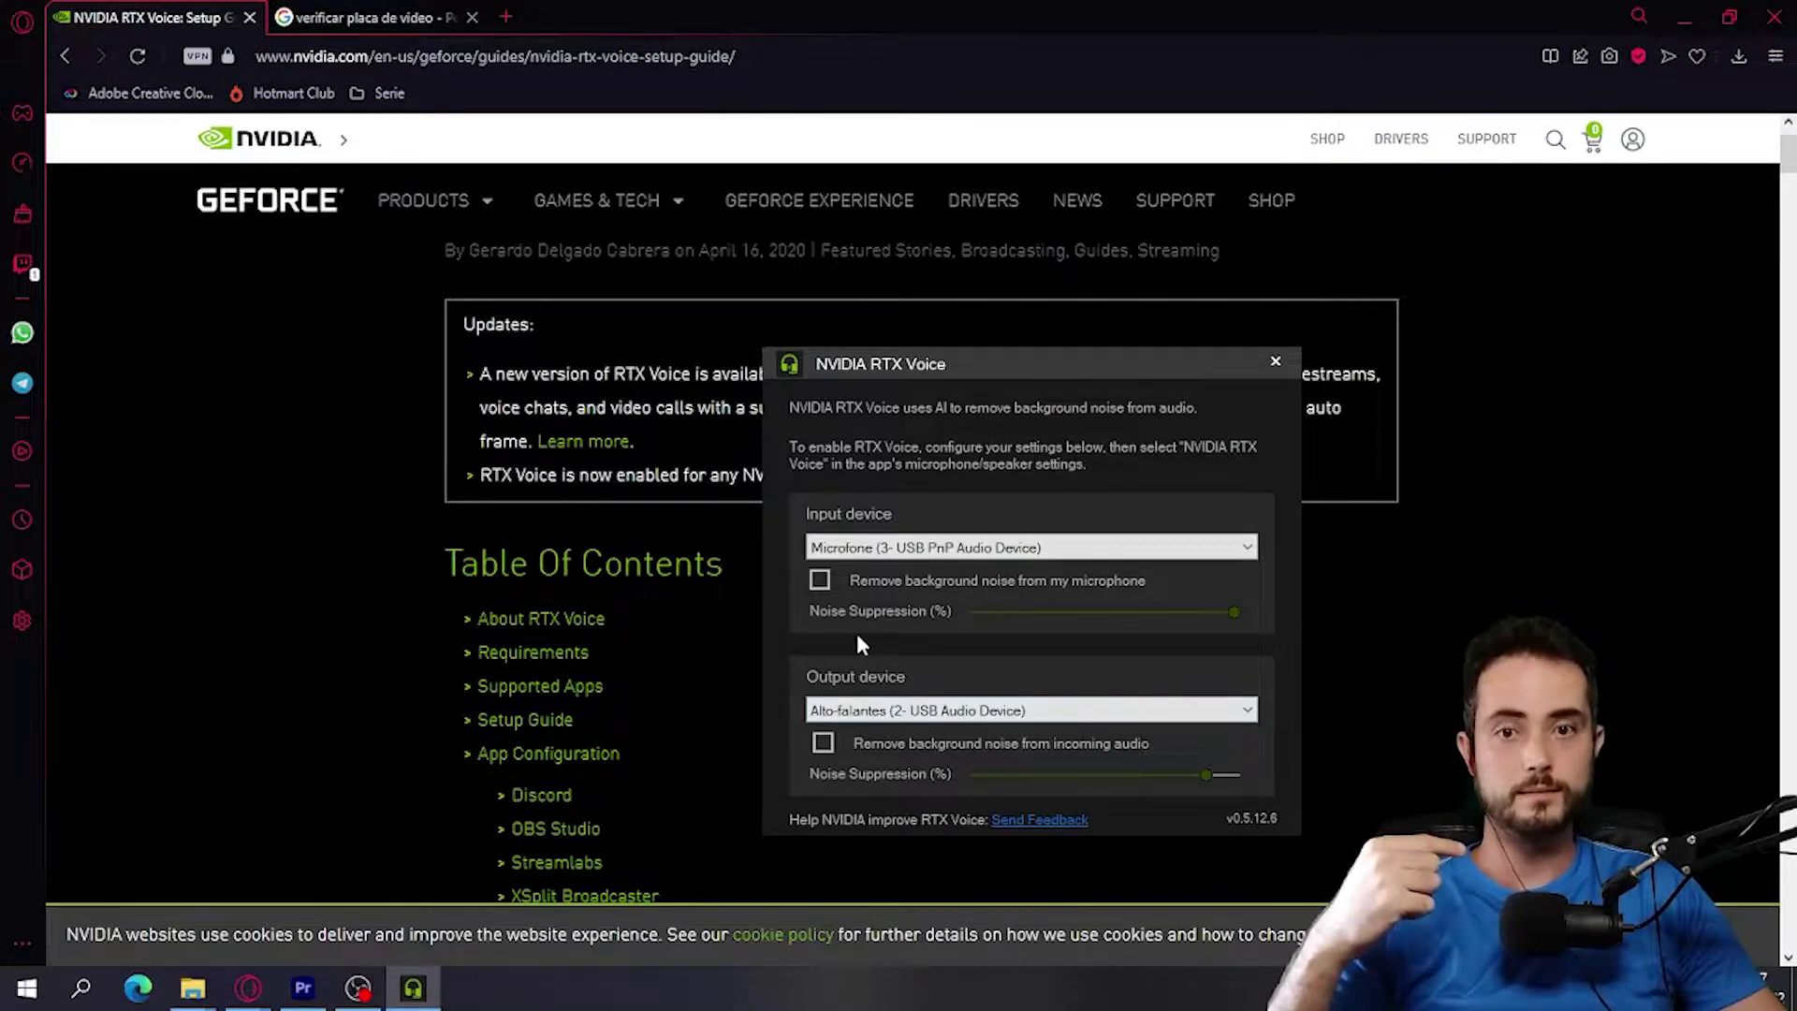
Step: Enable 'Remove background noise from my microphone' in RTX Voice and hide its window
click(838, 579)
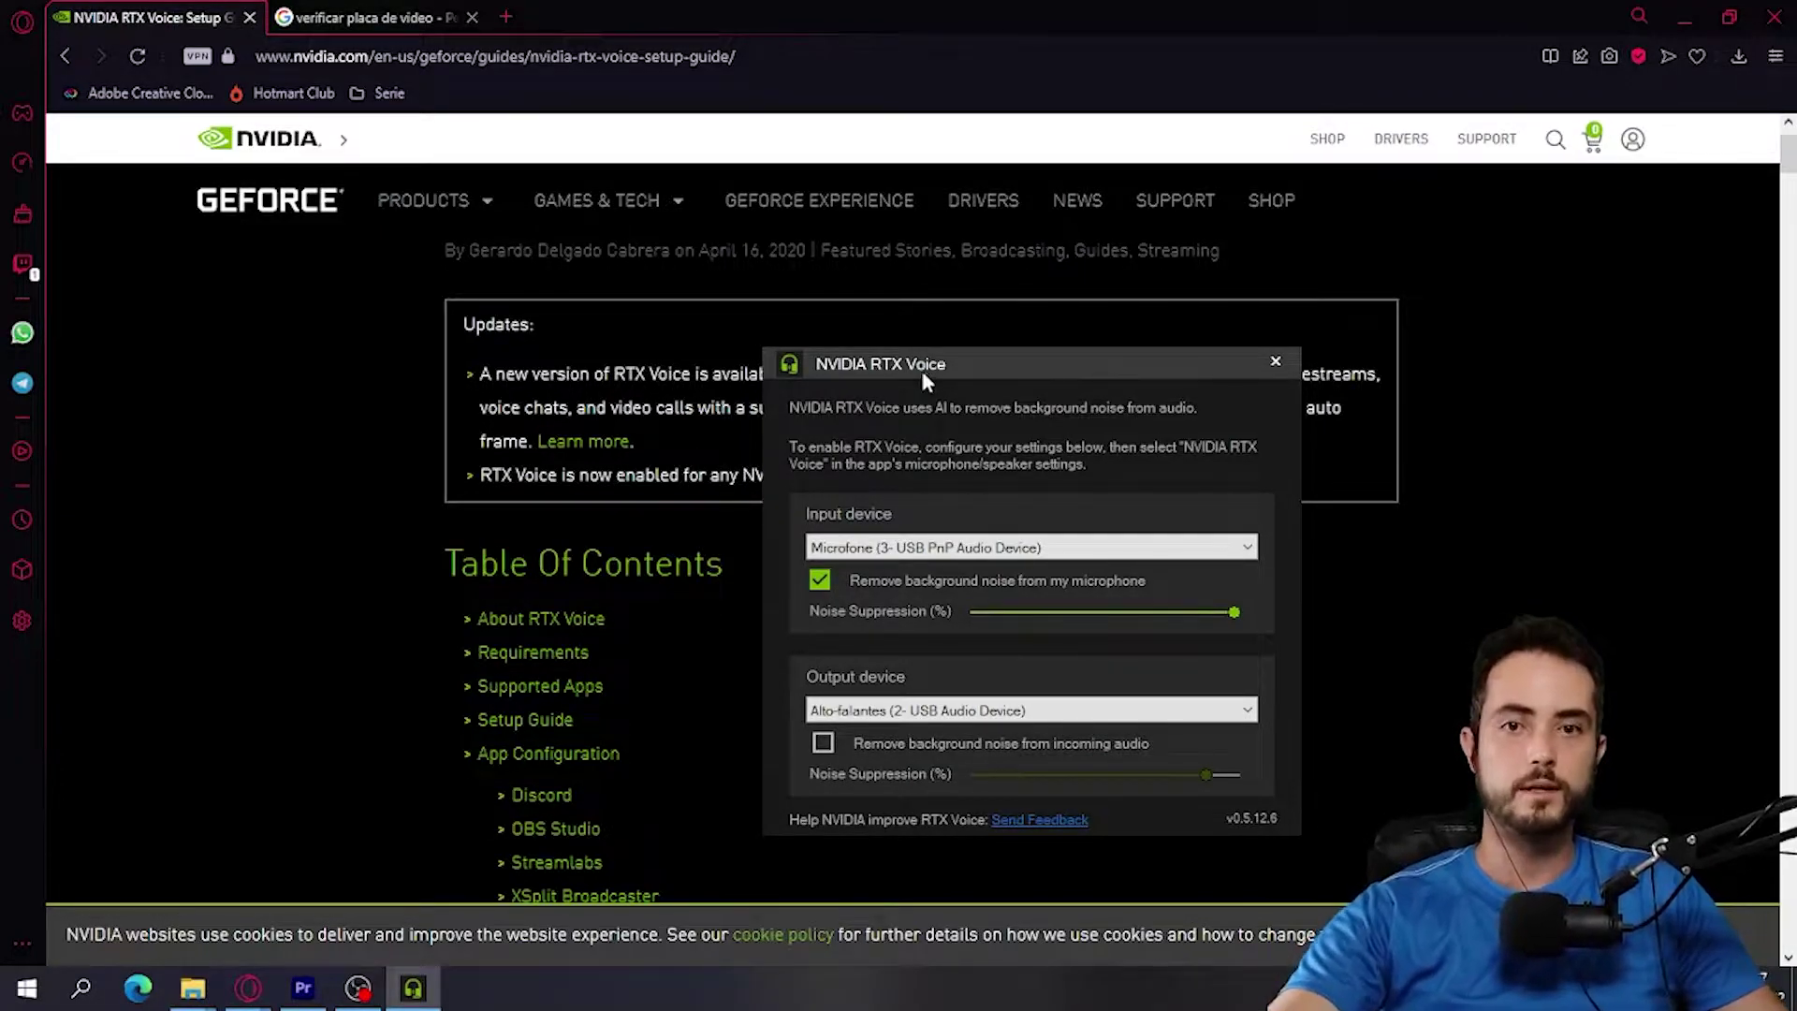
key(alt+Tab)
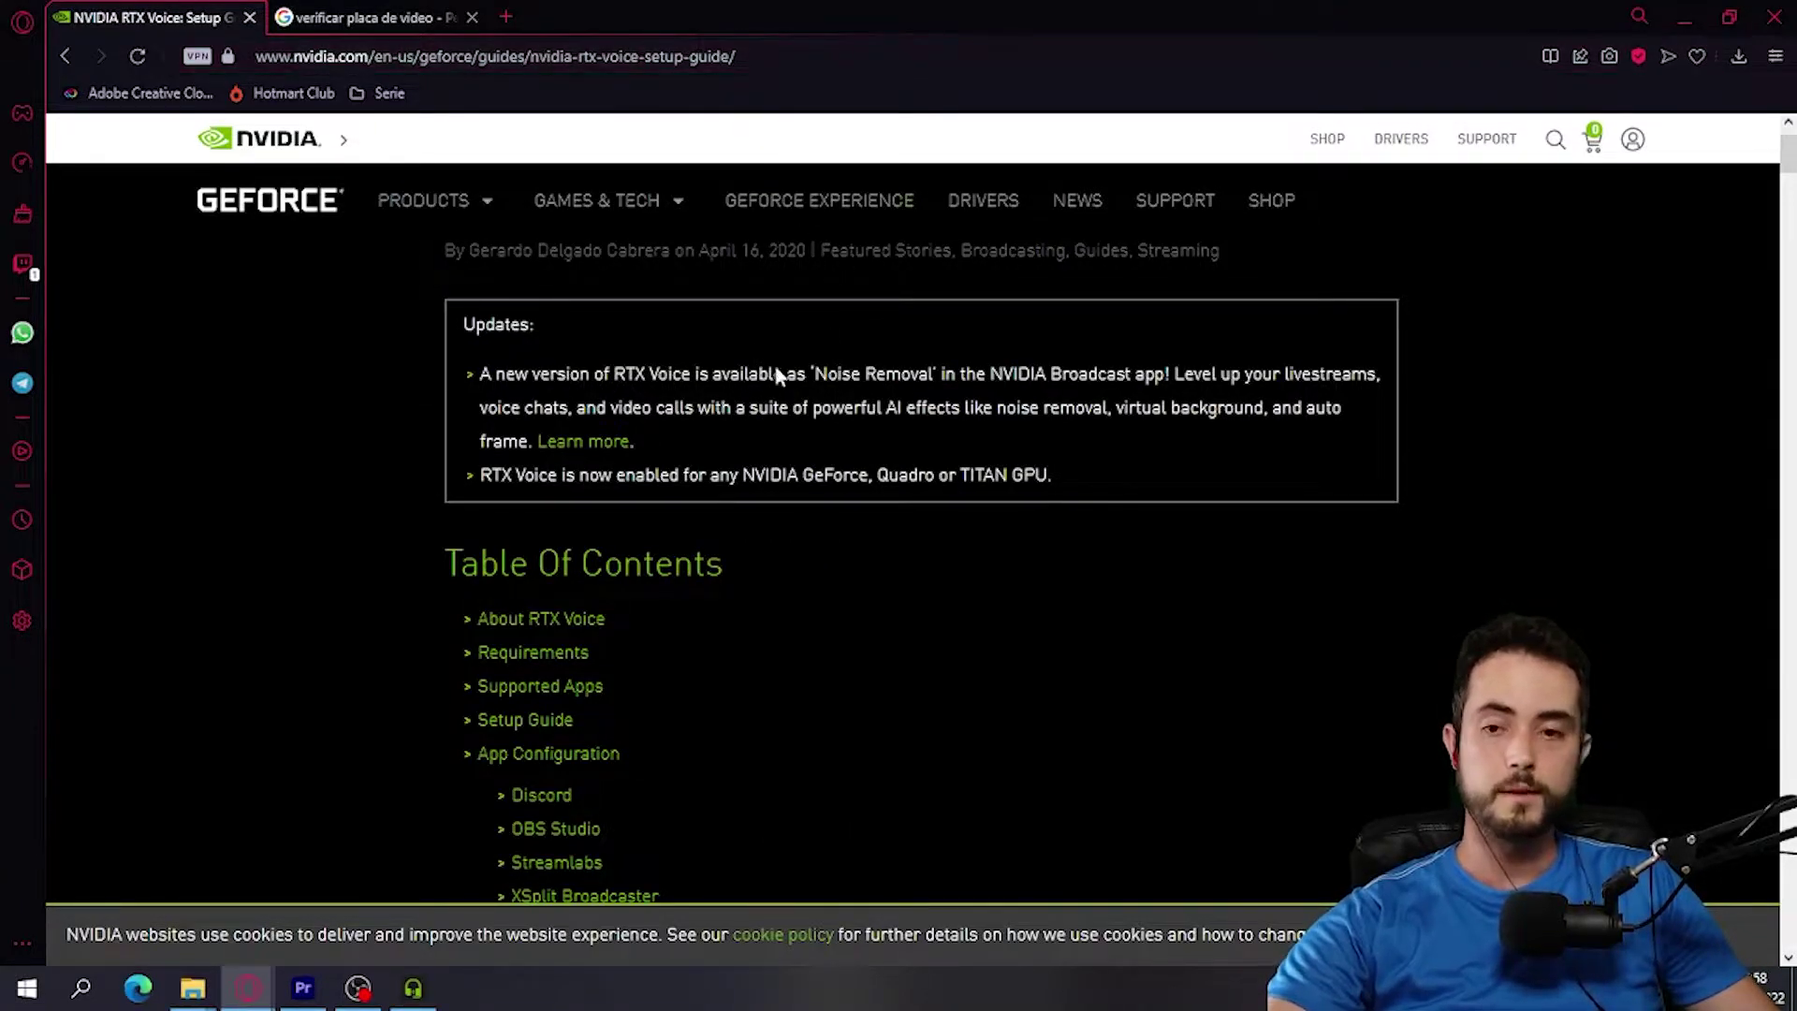
Step: Scroll NVIDIA's guide to the 'To set it up' steps: download, install and configure RTX Voice
scroll(770, 374, down, 3)
scroll(744, 337, up, 2)
scroll(749, 341, down, 10)
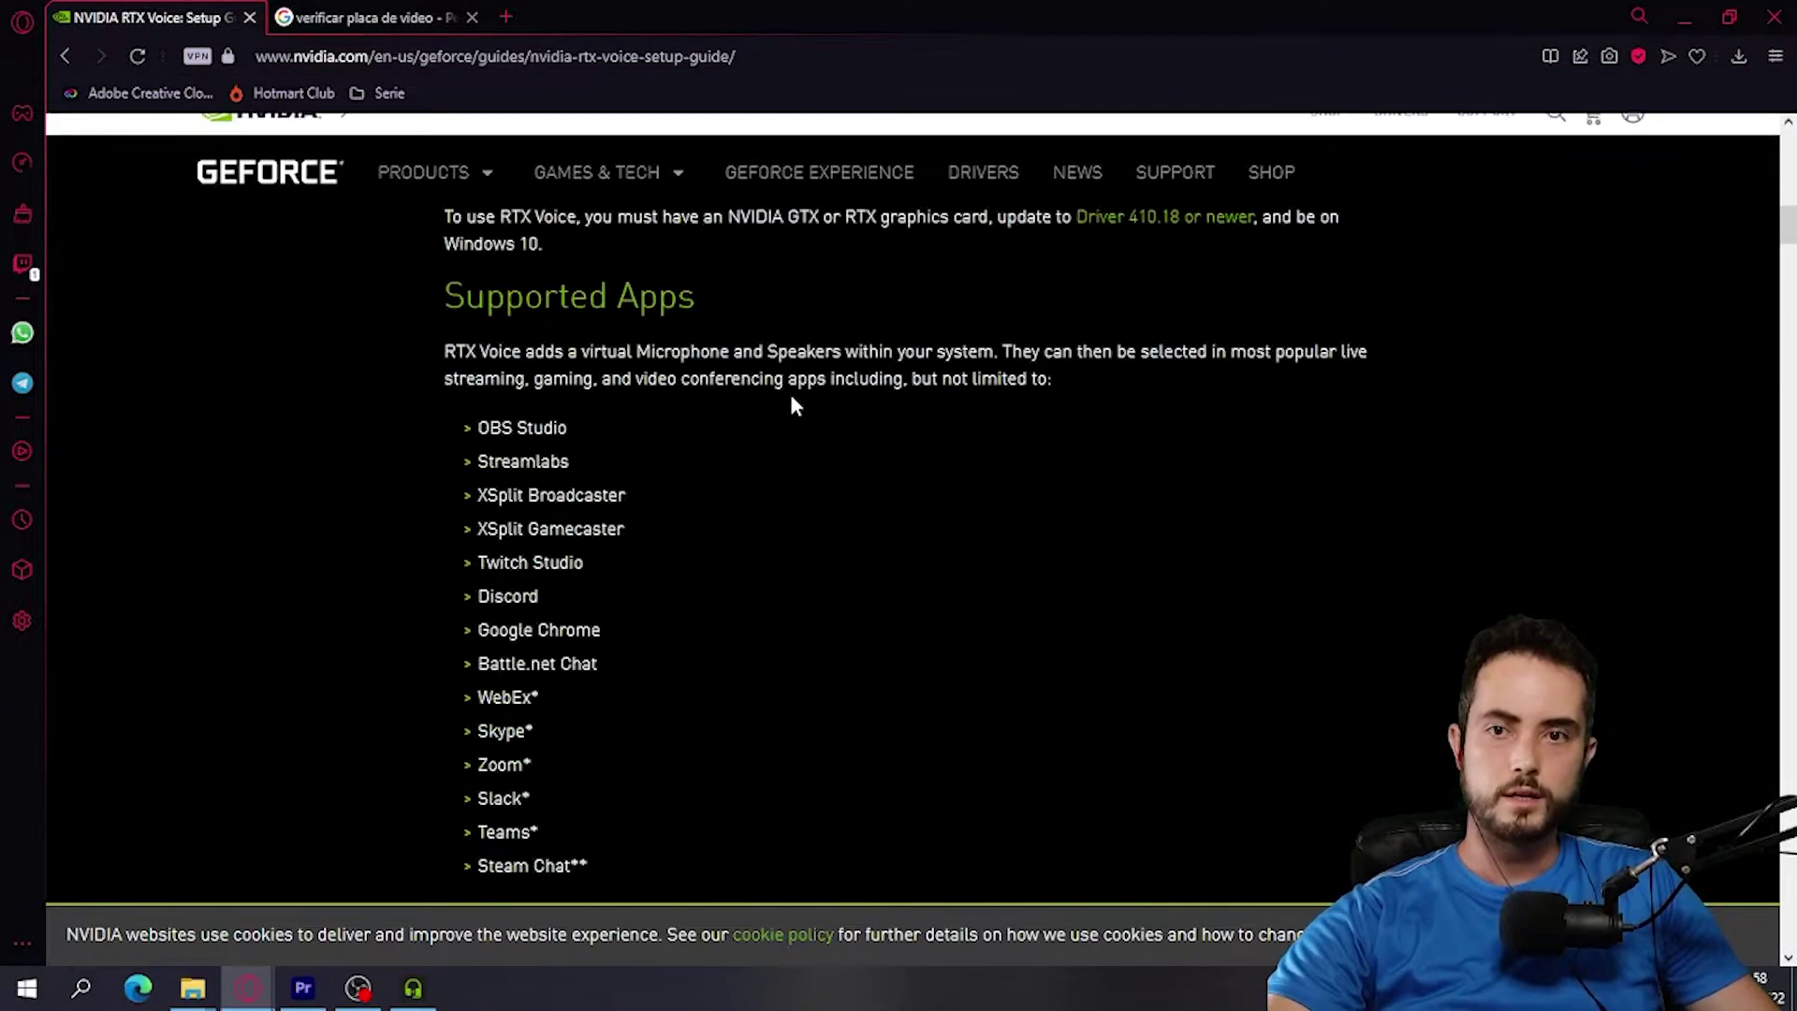
scroll(814, 445, up, 3)
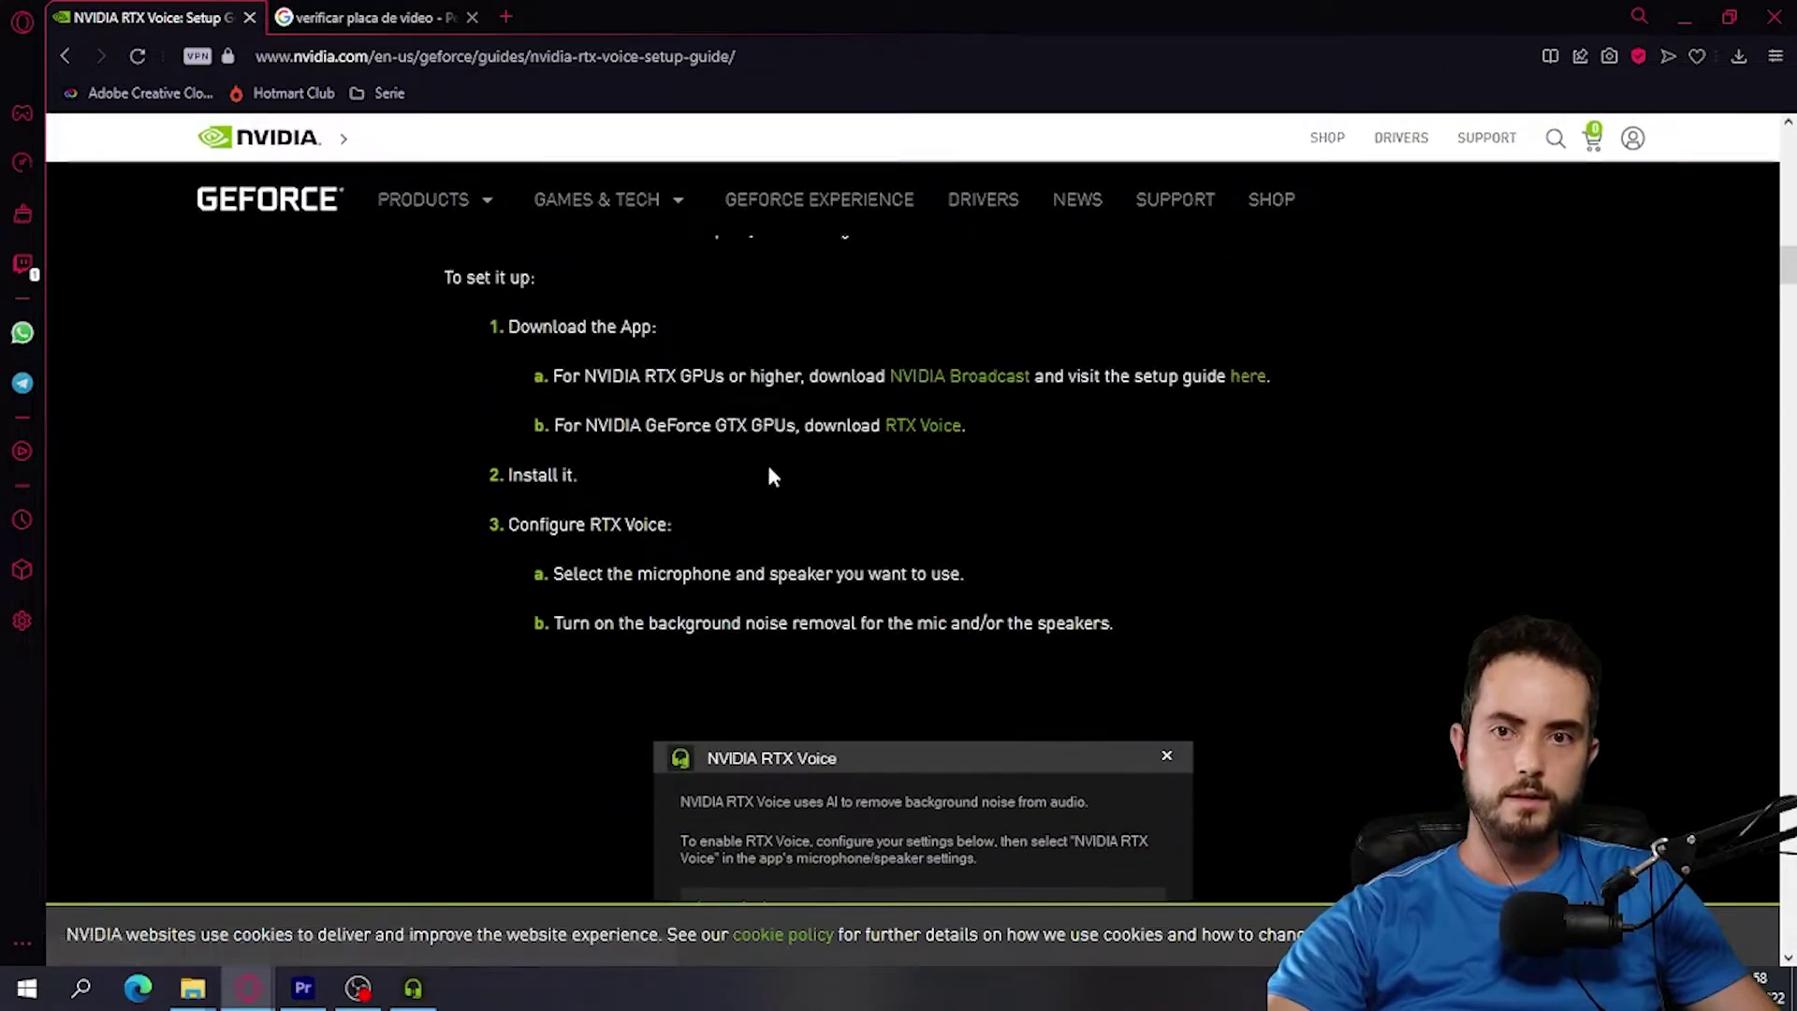
drag(1076, 594, 531, 326)
click(686, 450)
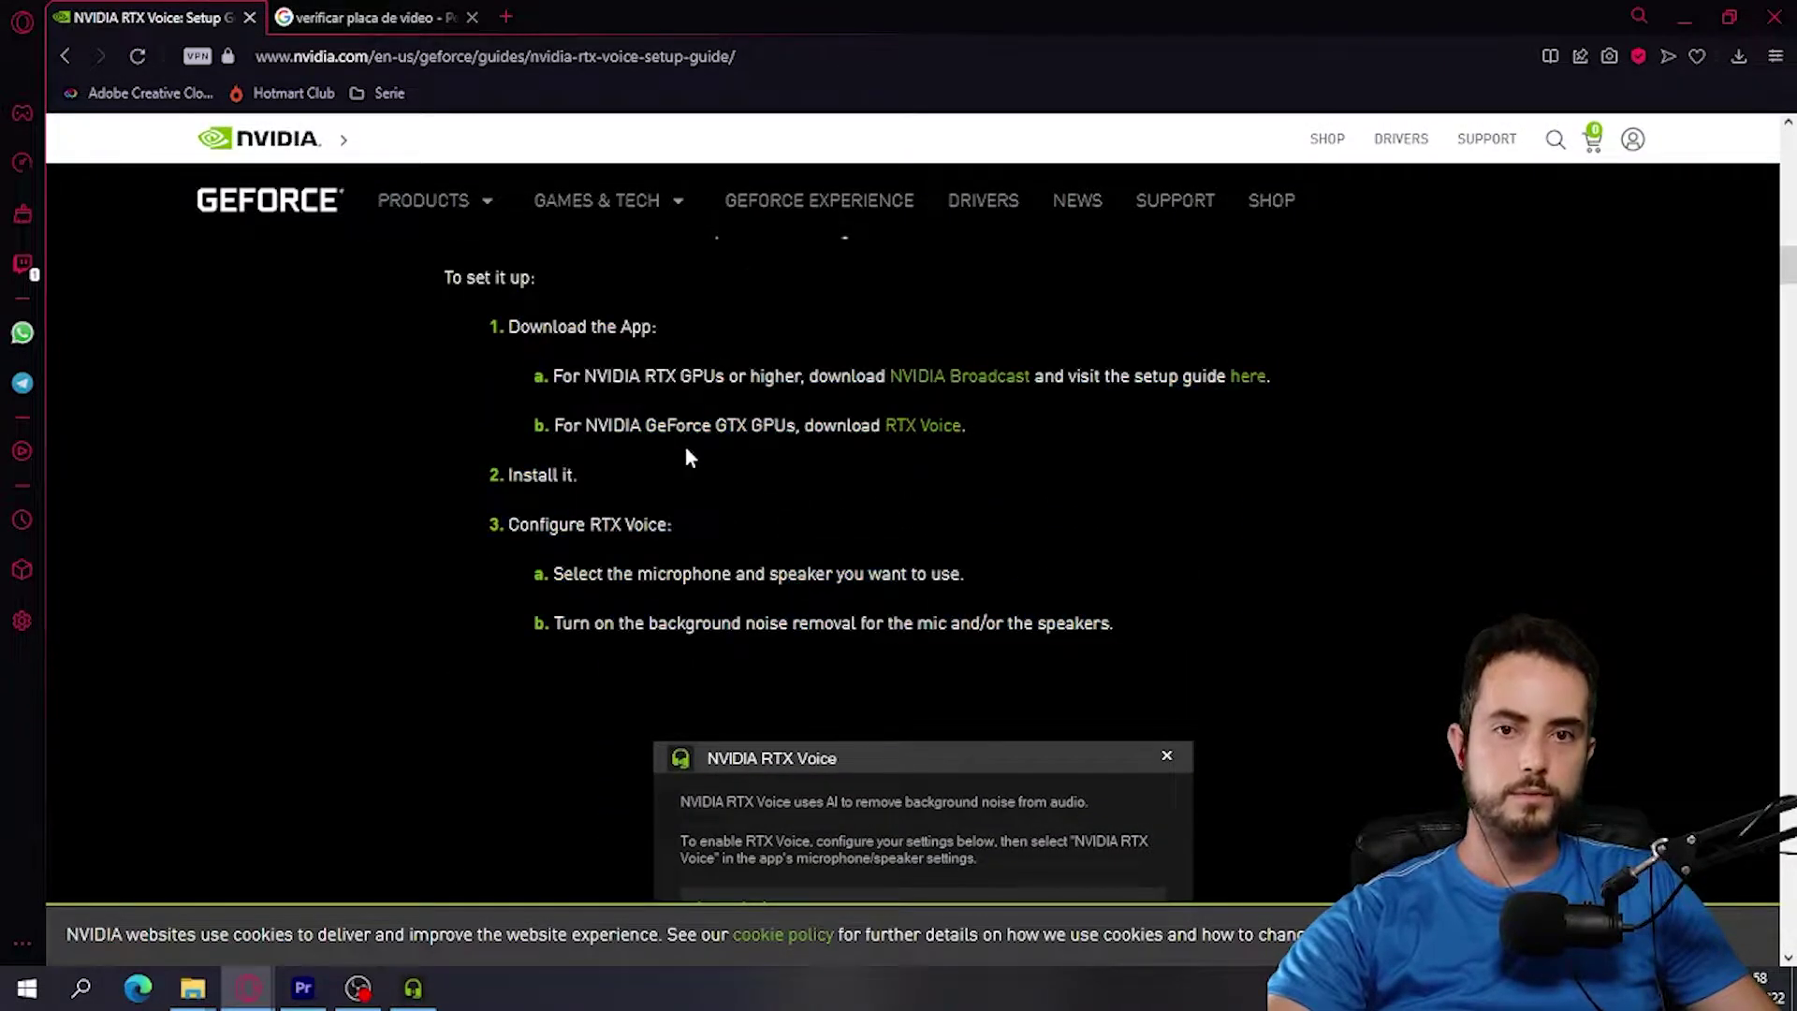
scroll(716, 470, up, 1)
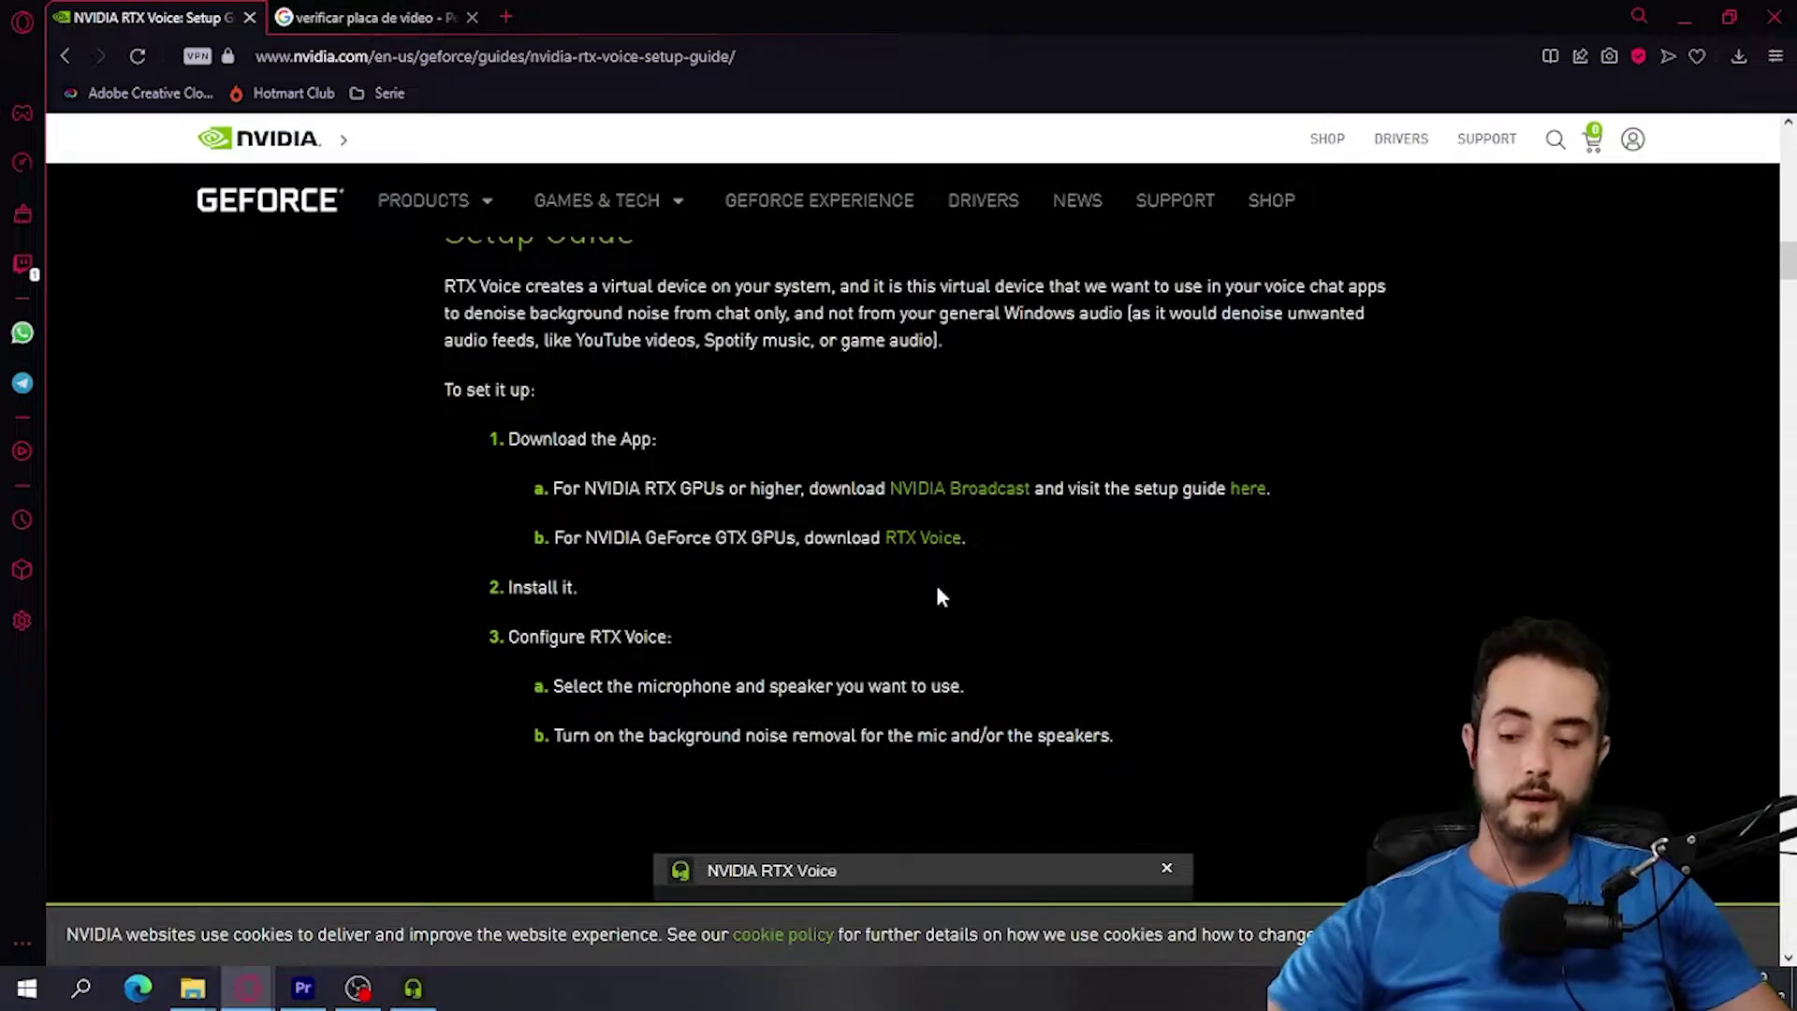
Step: Run dxdiag and confirm on the Exibição 1 tab that the GPU is an NVIDIA GeForce GTX 960
key(super+r)
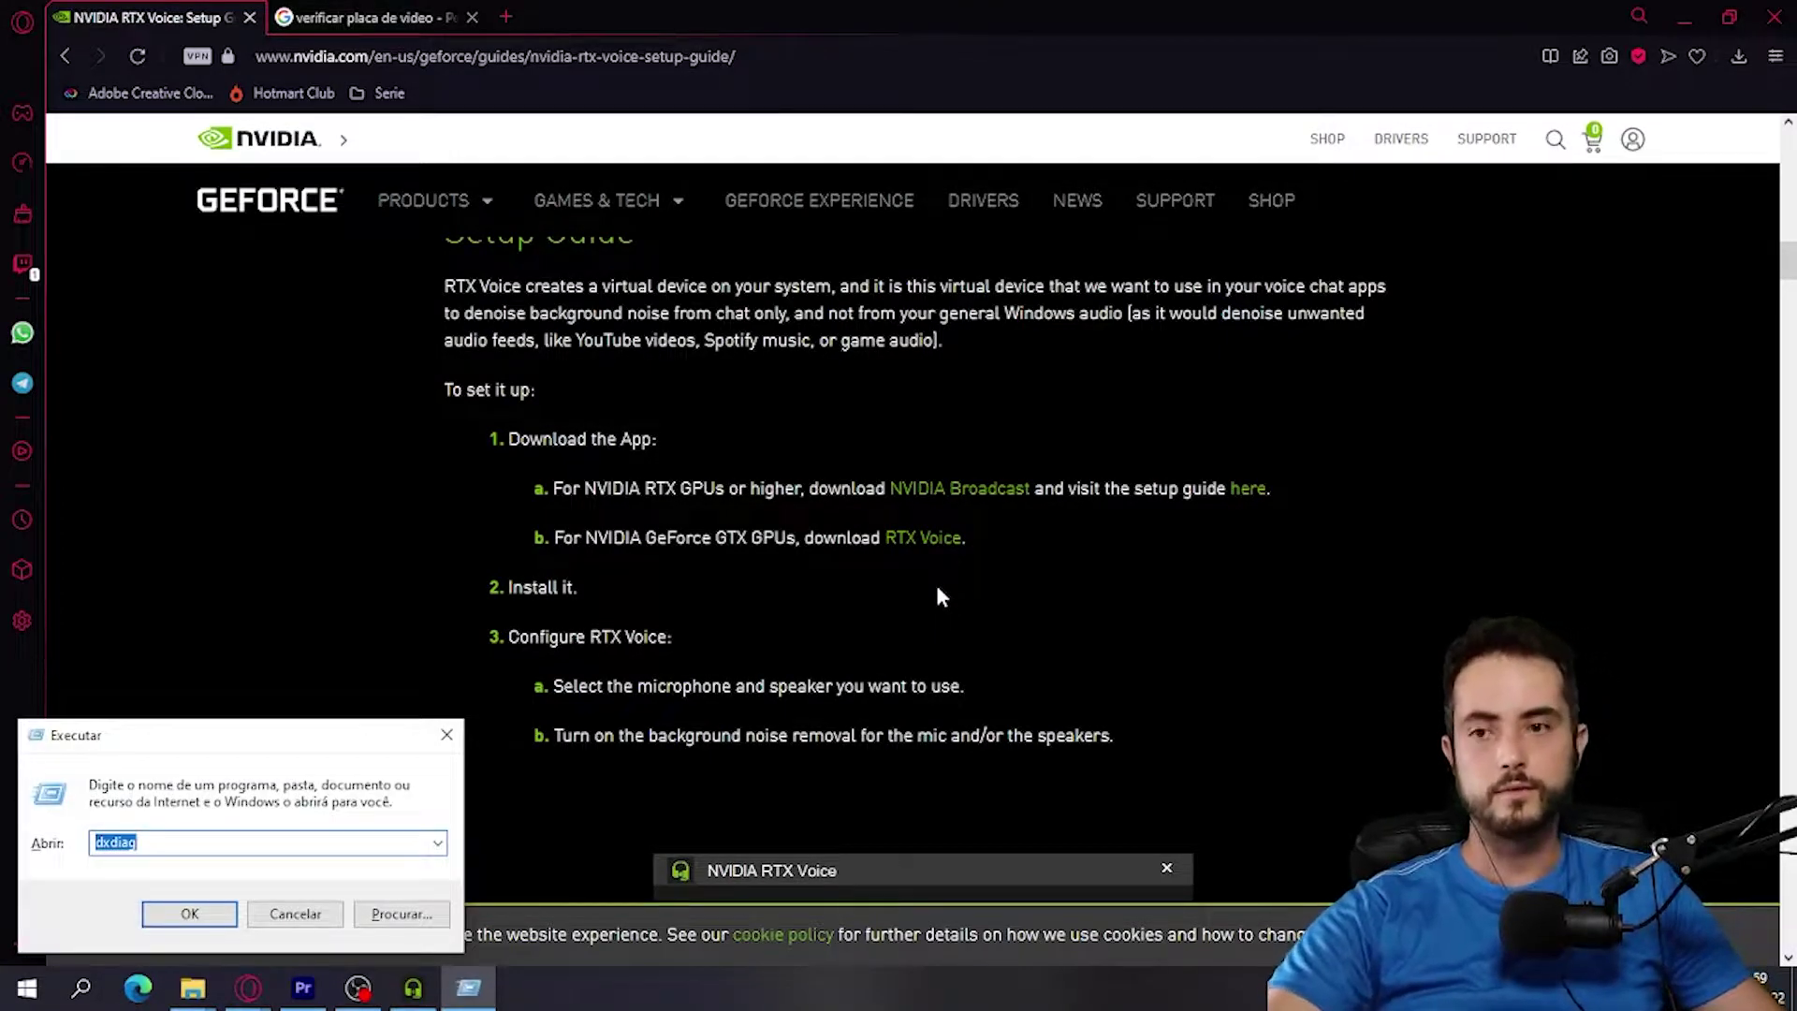
key(Return)
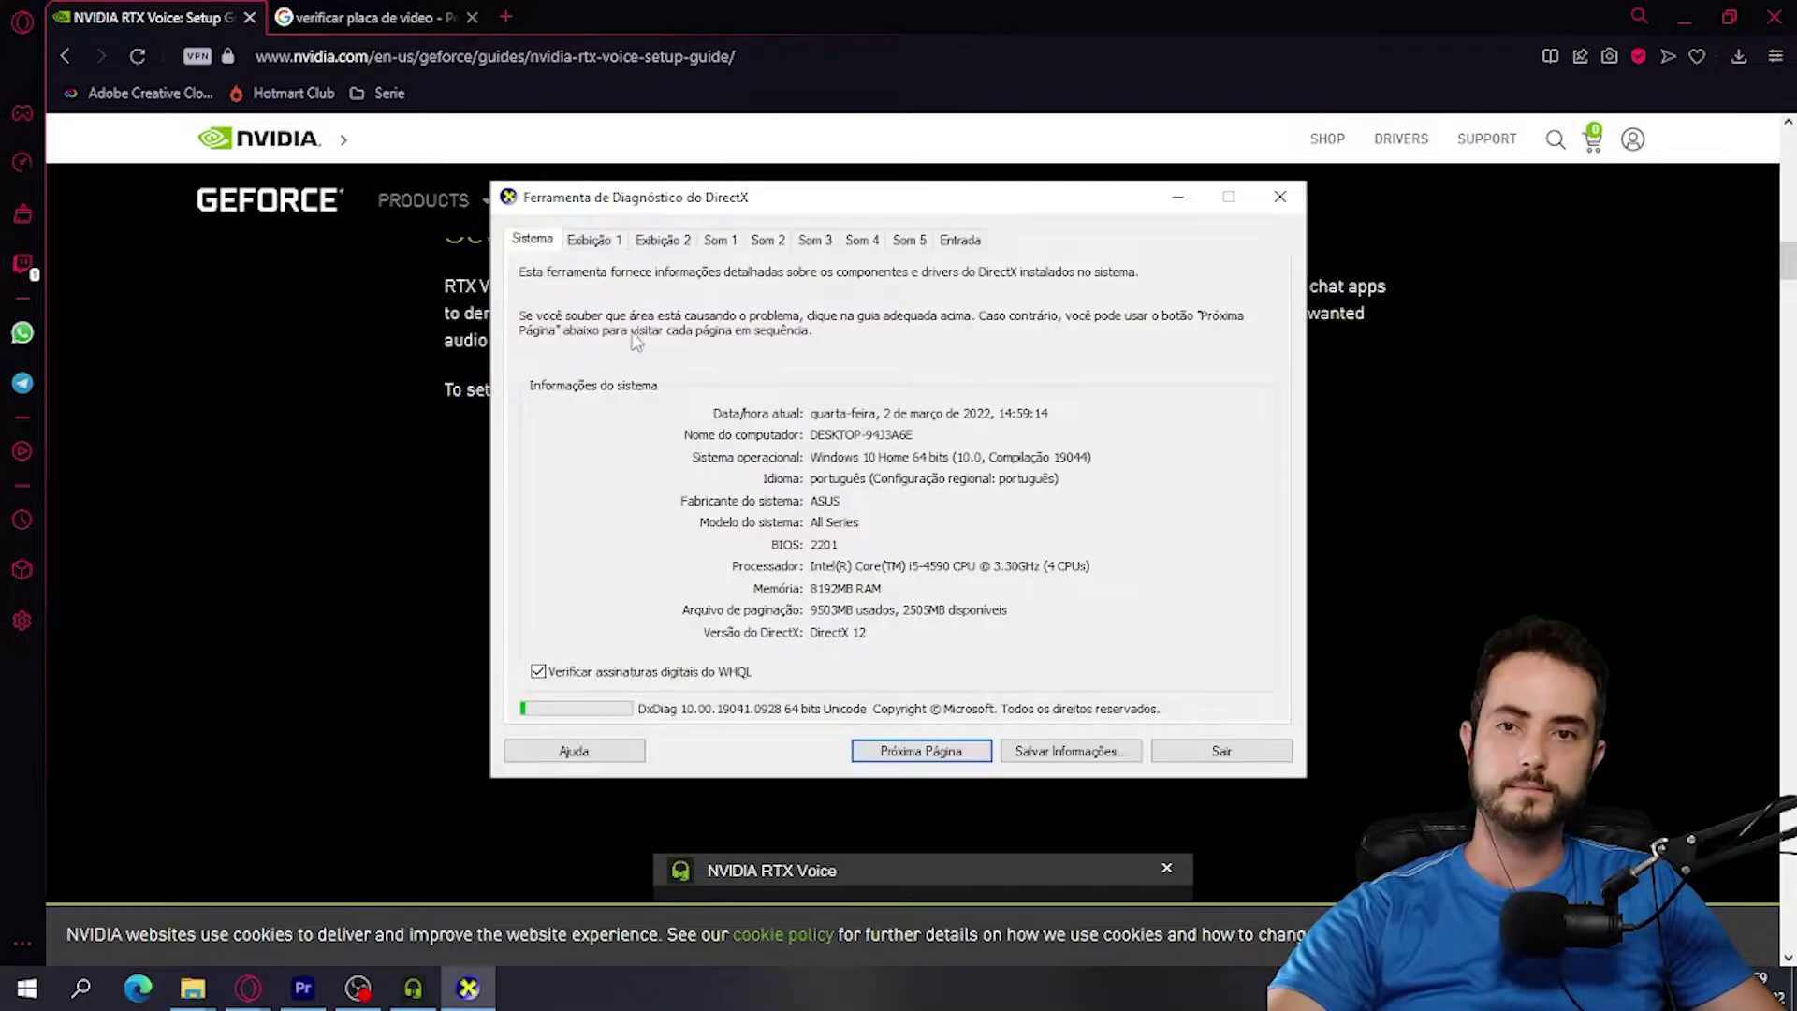
click(608, 240)
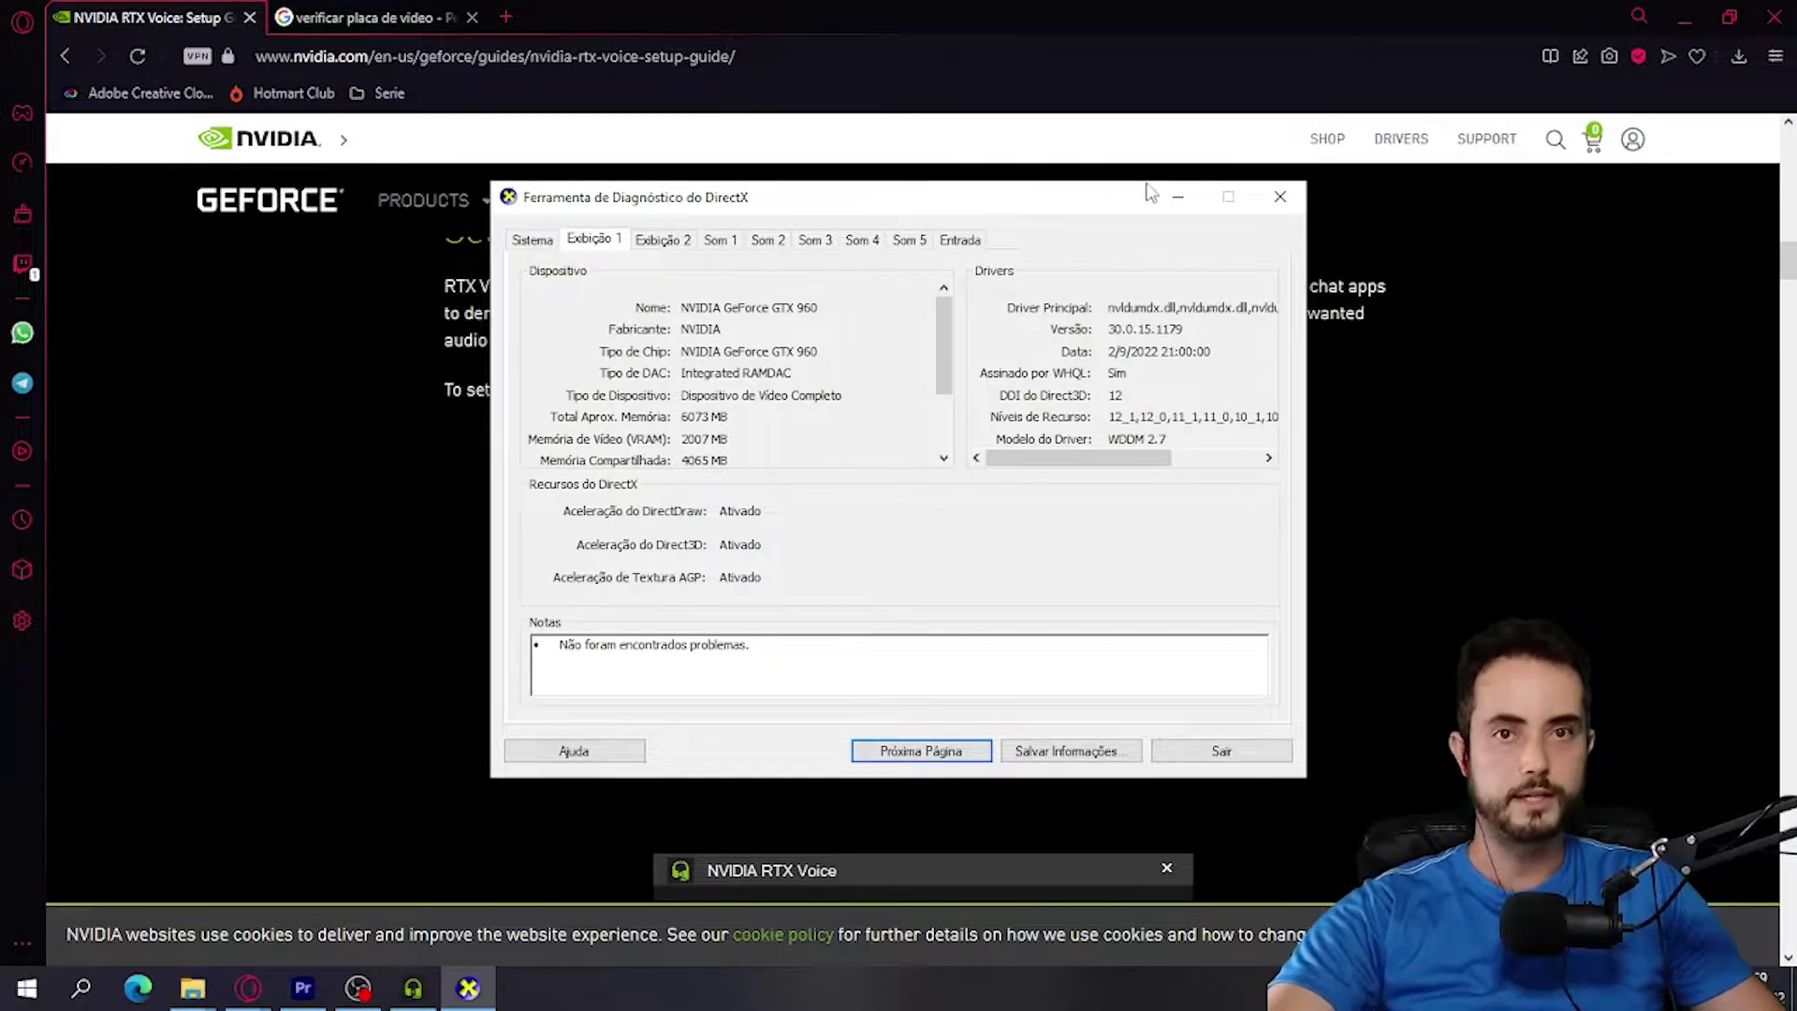
click(1177, 198)
drag(974, 537, 563, 538)
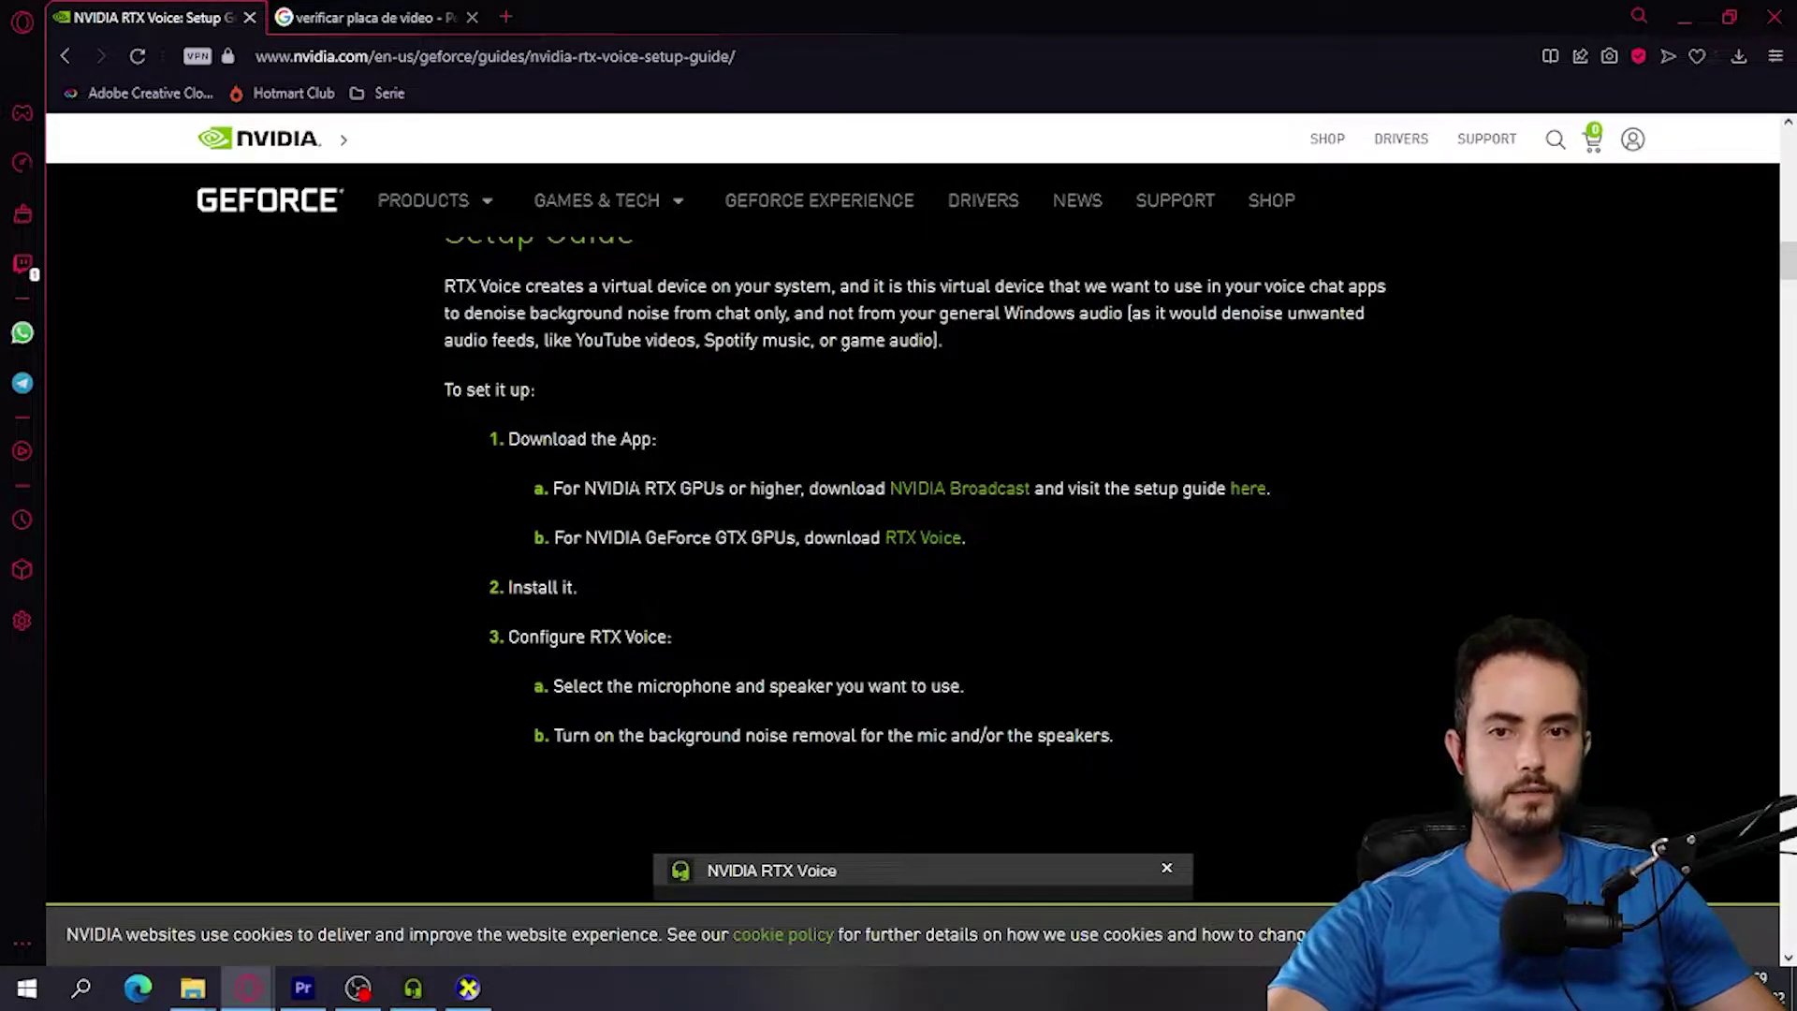
Step: Download NVIDIA_RTX_Voice_v0.5.12.6_Updated.exe from the guide's GTX-card RTX Voice link
drag(629, 487, 1283, 487)
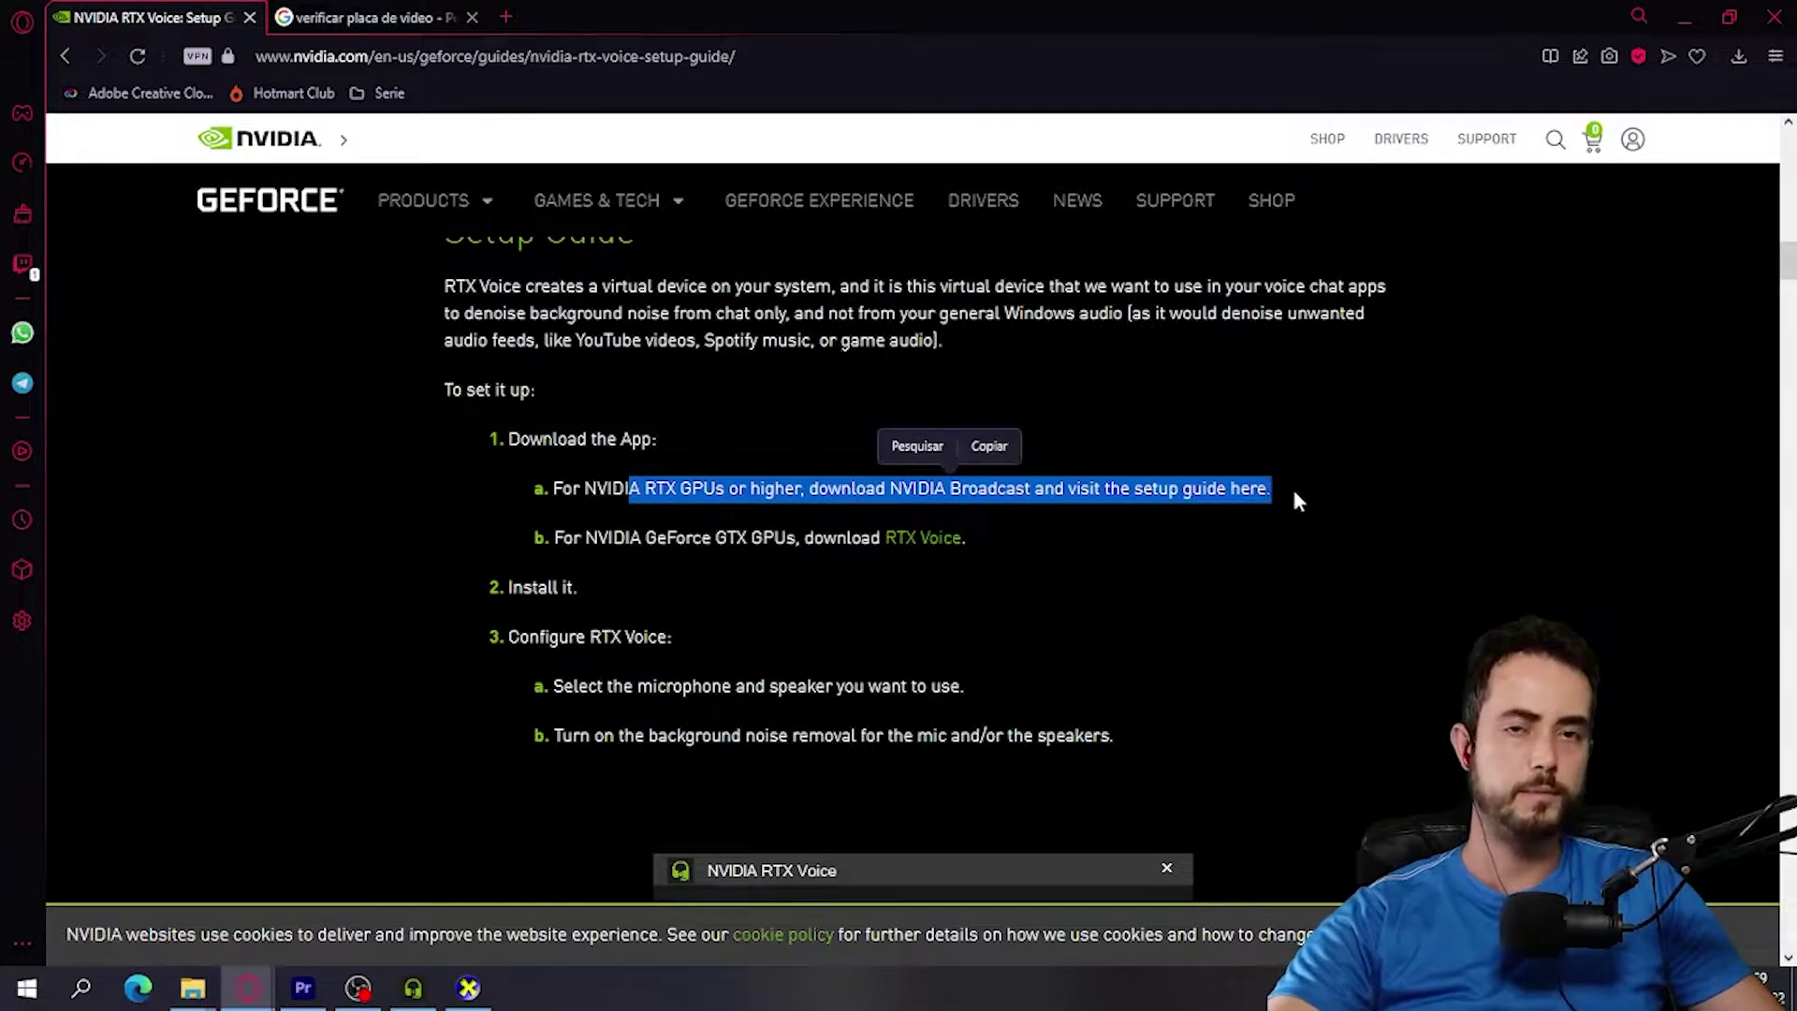
click(1309, 502)
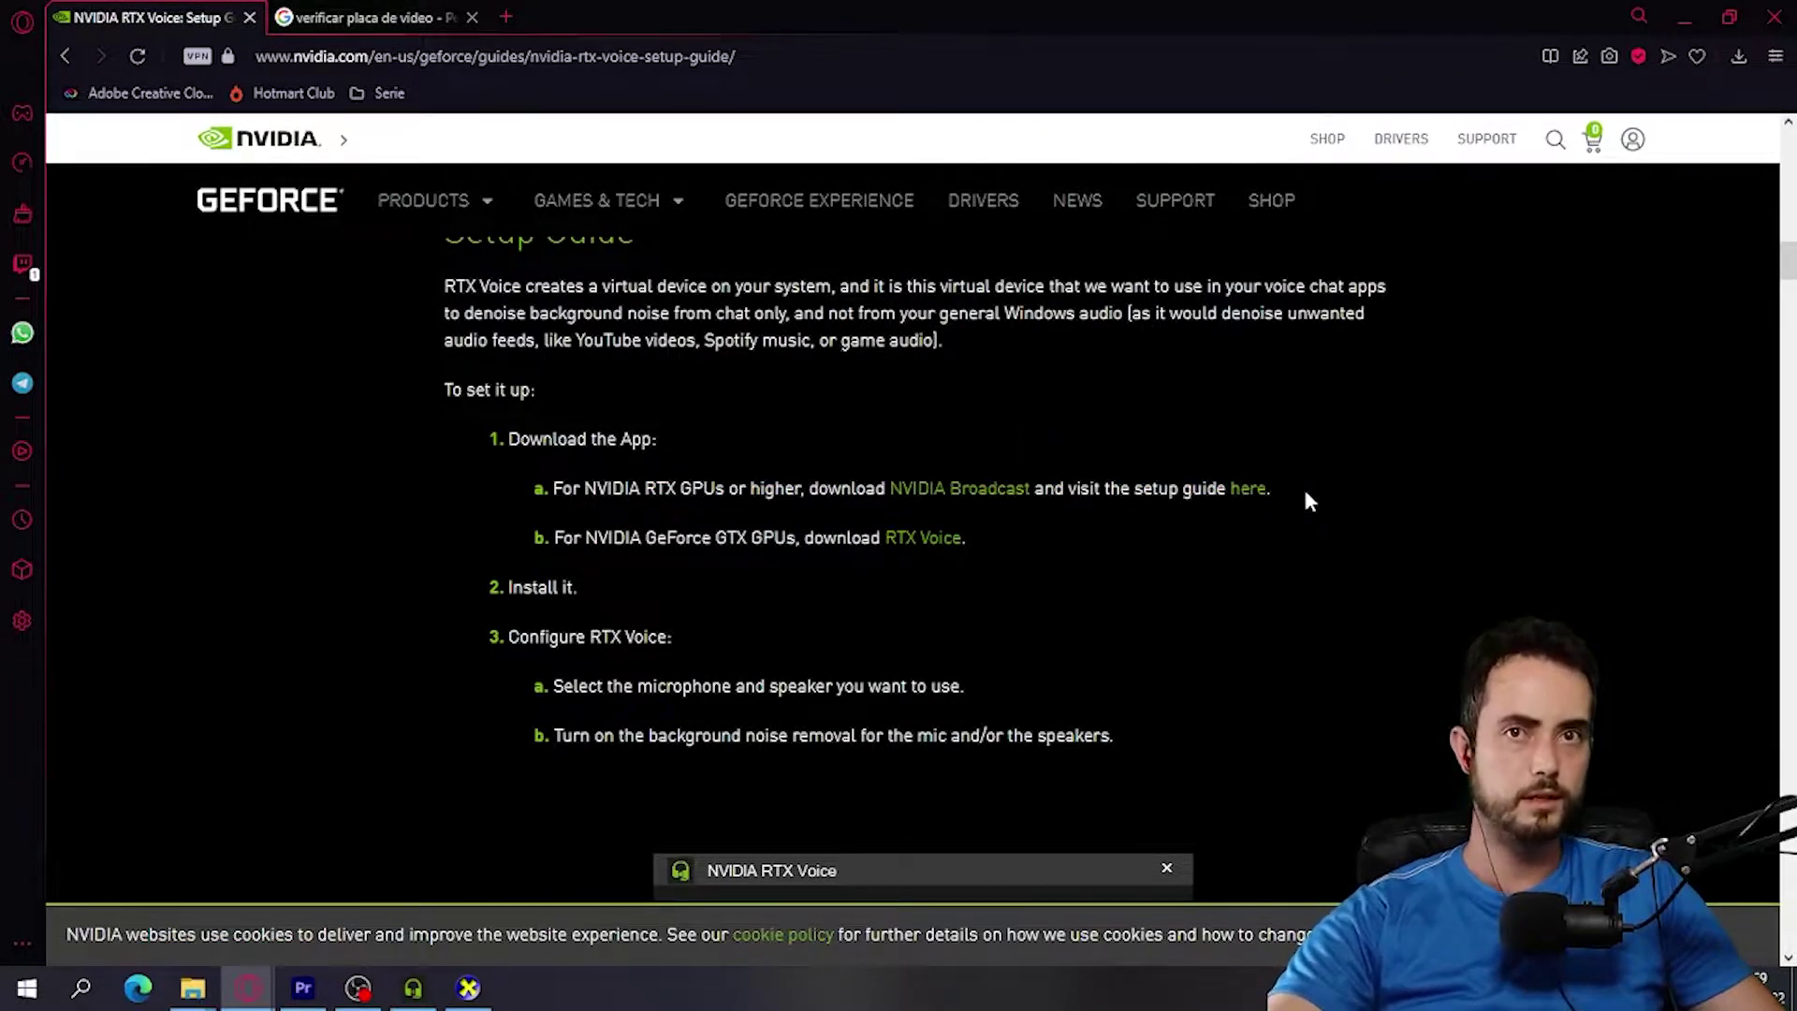
click(917, 548)
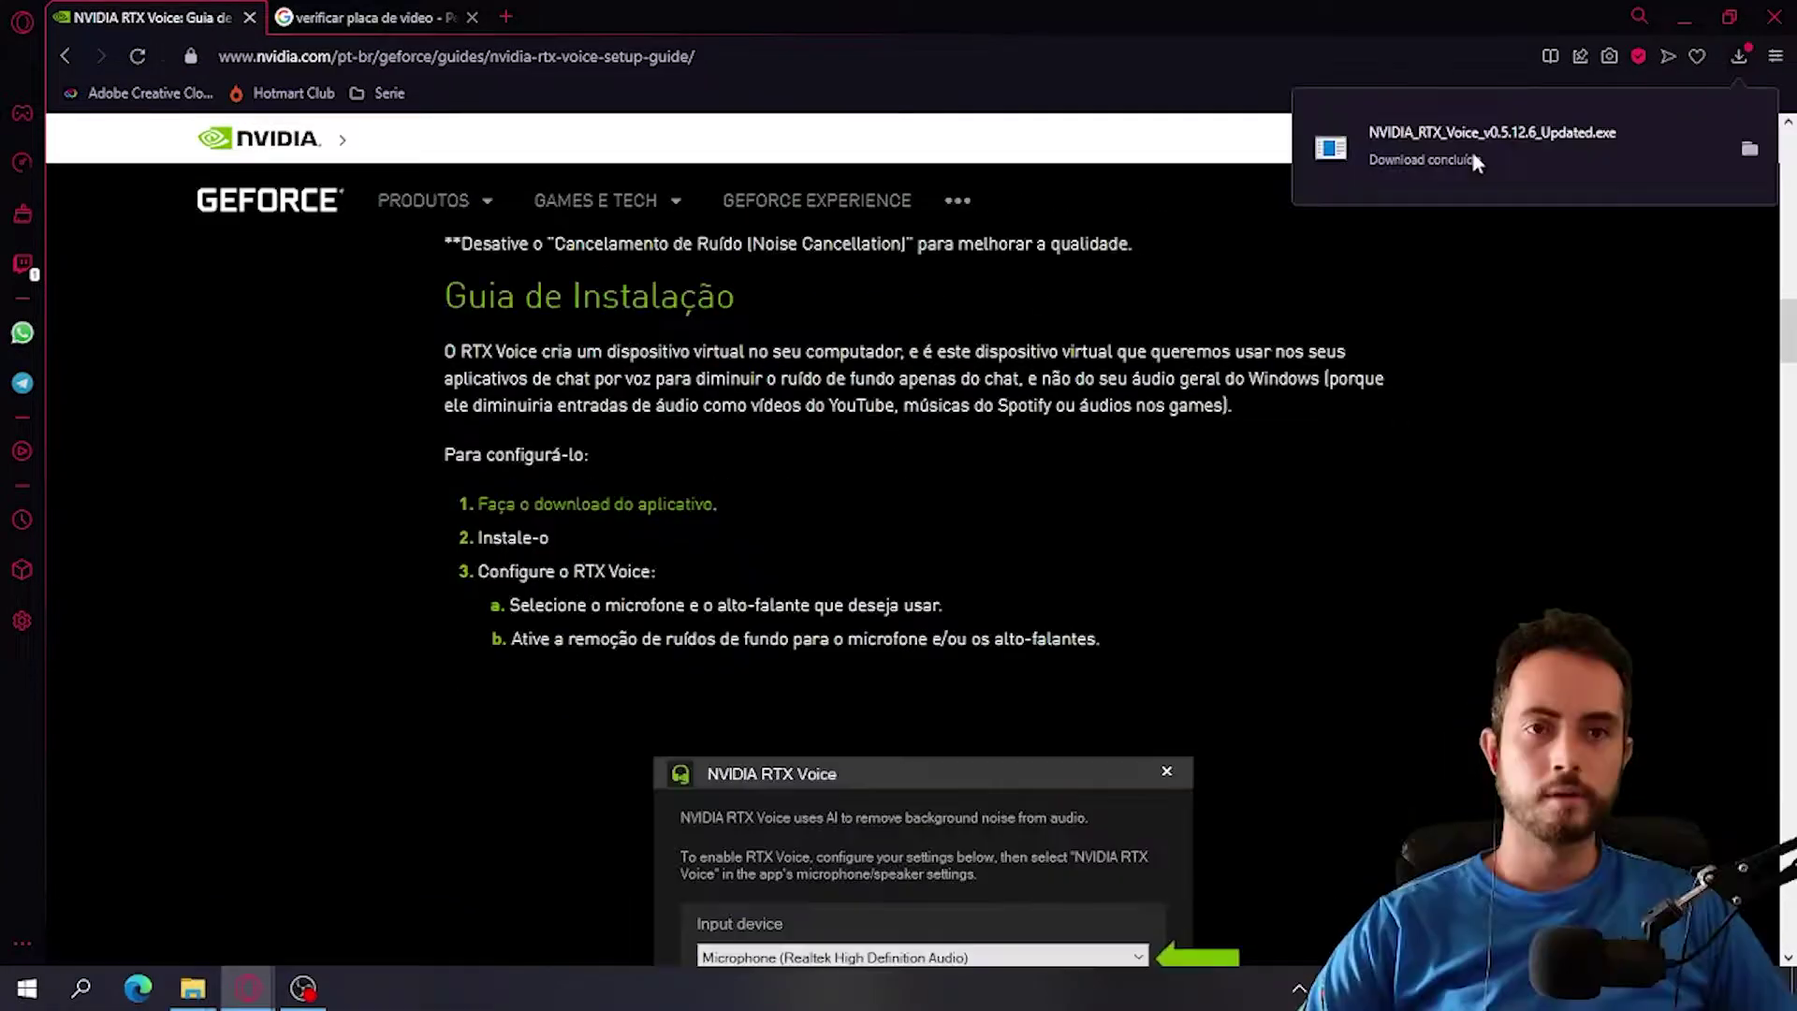
Step: Install RTX Voice application 0.5.12.6 and driver 1.0.0.2, accepting the license, then close the installer
click(1471, 146)
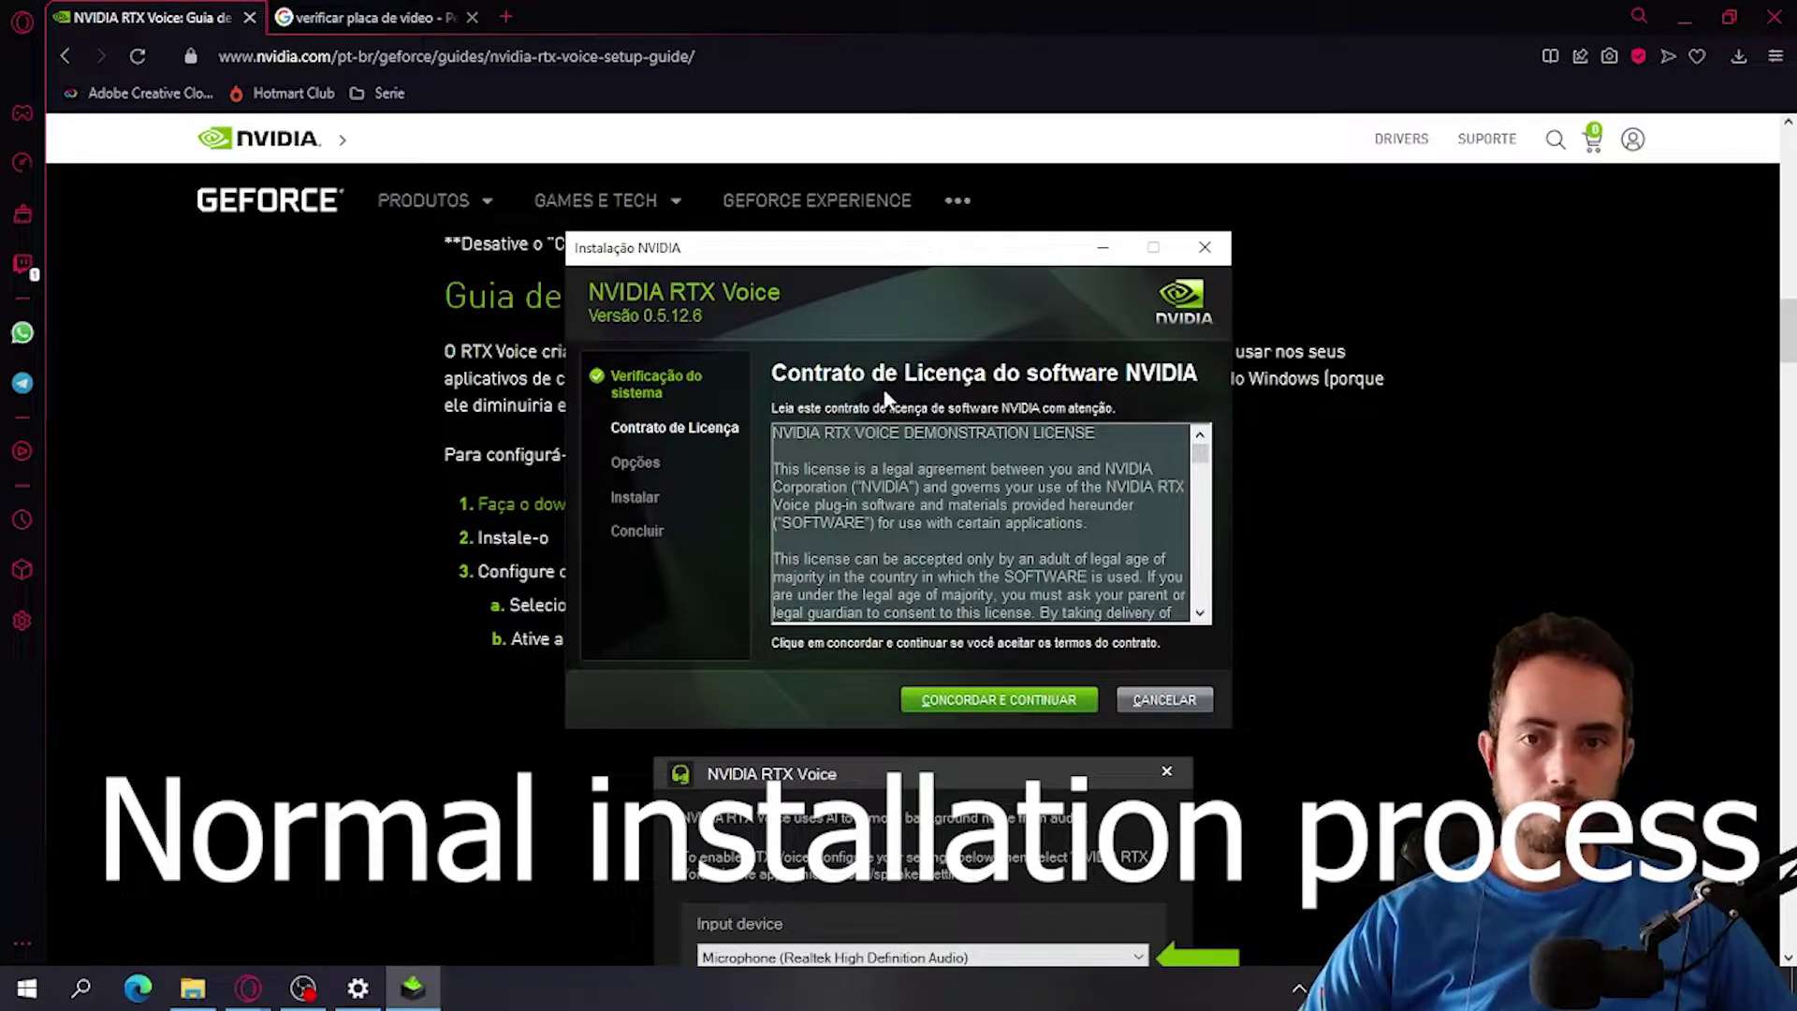
click(1036, 699)
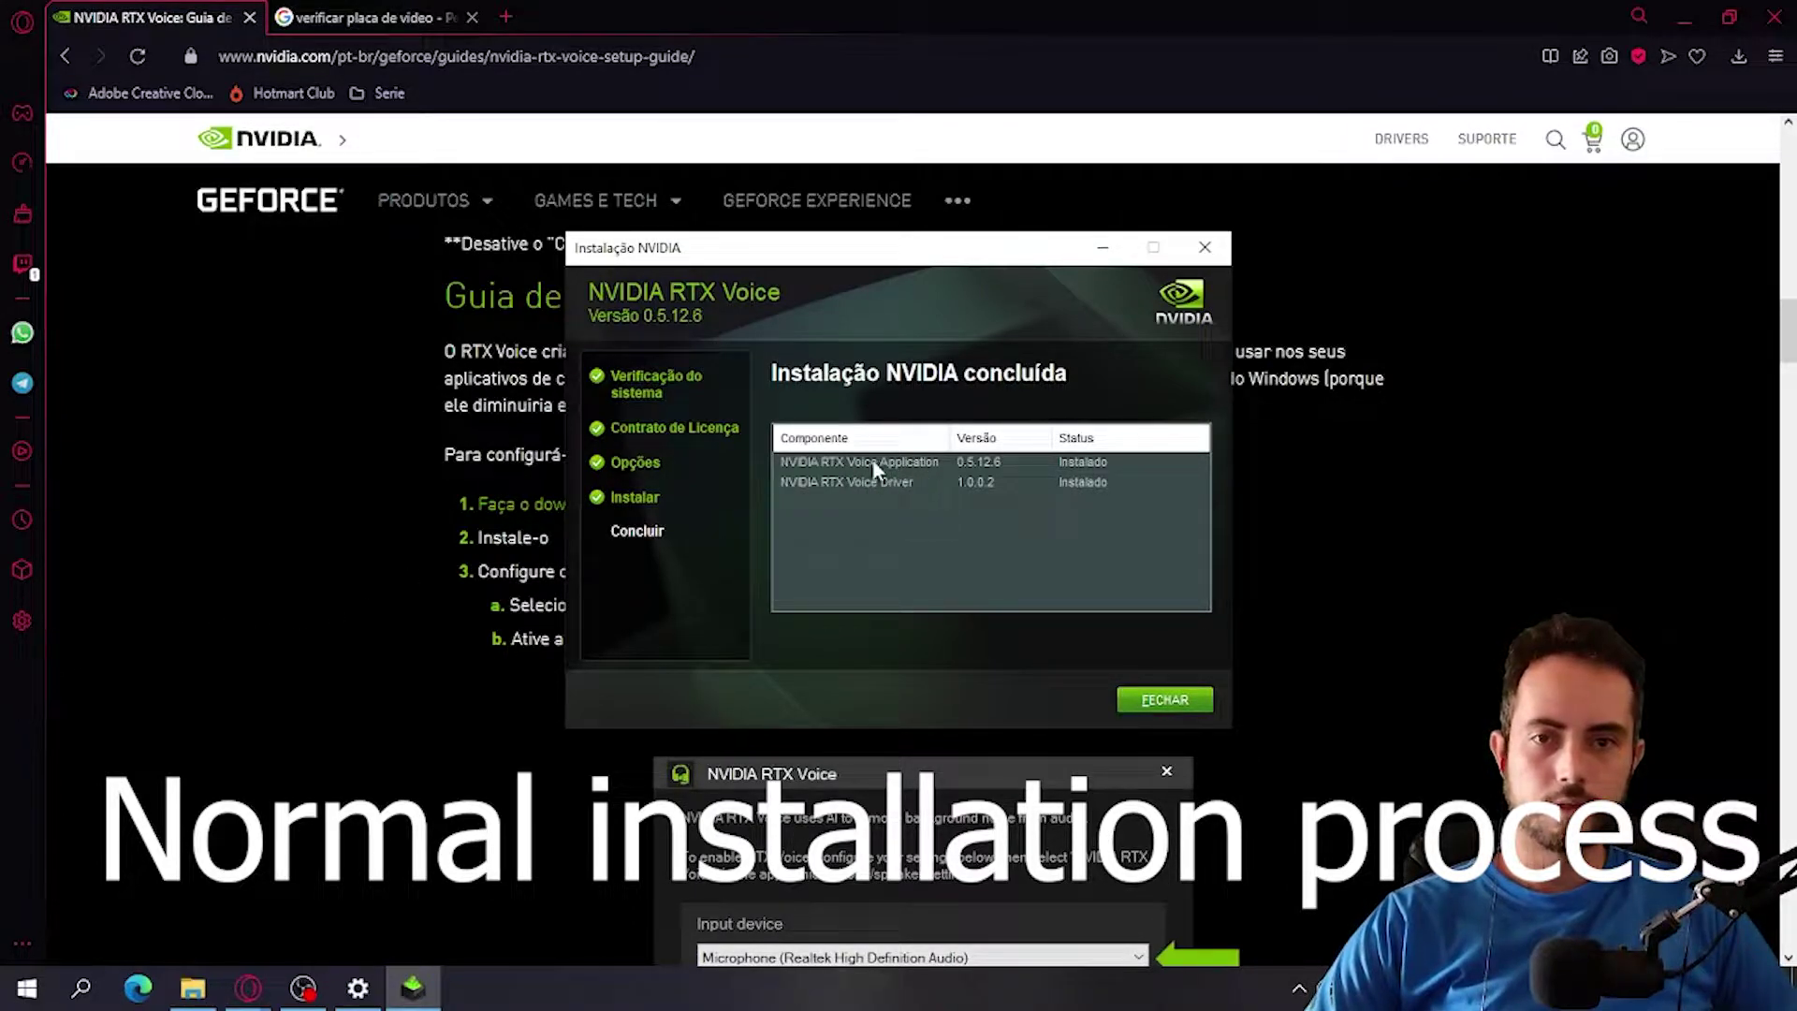
click(1177, 704)
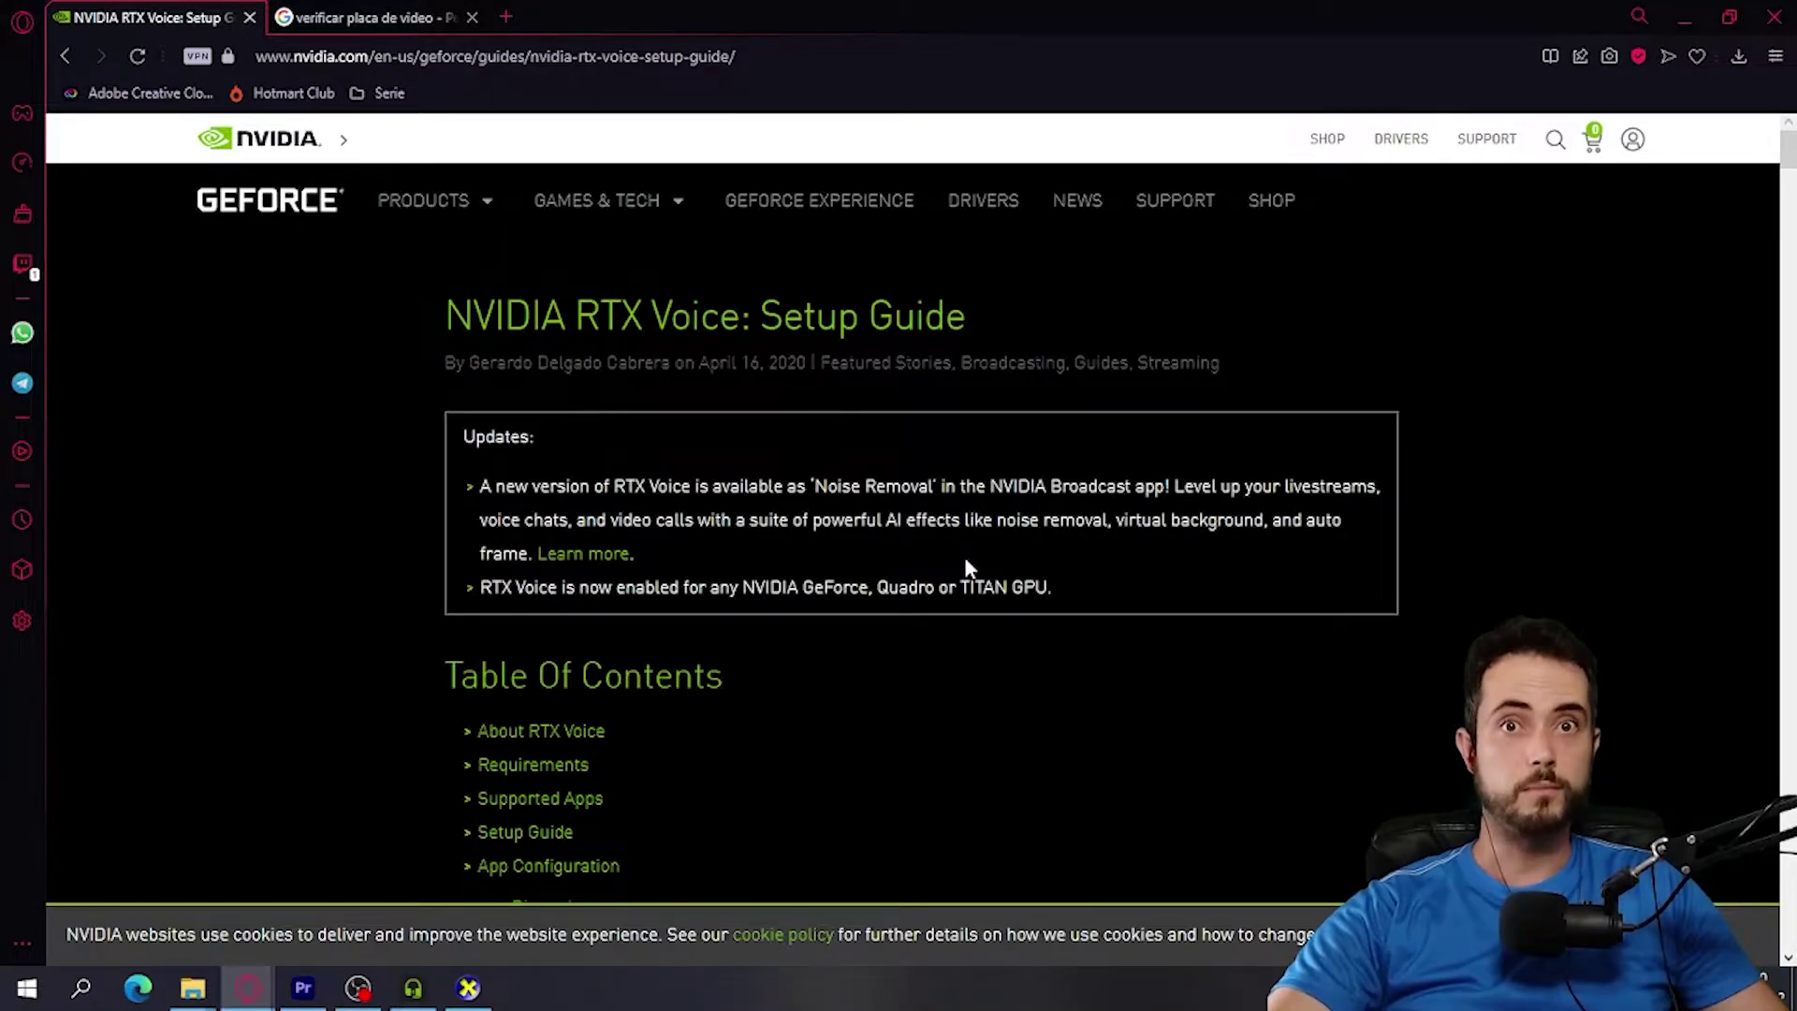
Step: Bring the RTX Voice settings window forward from the taskbar and move it up and left
click(413, 988)
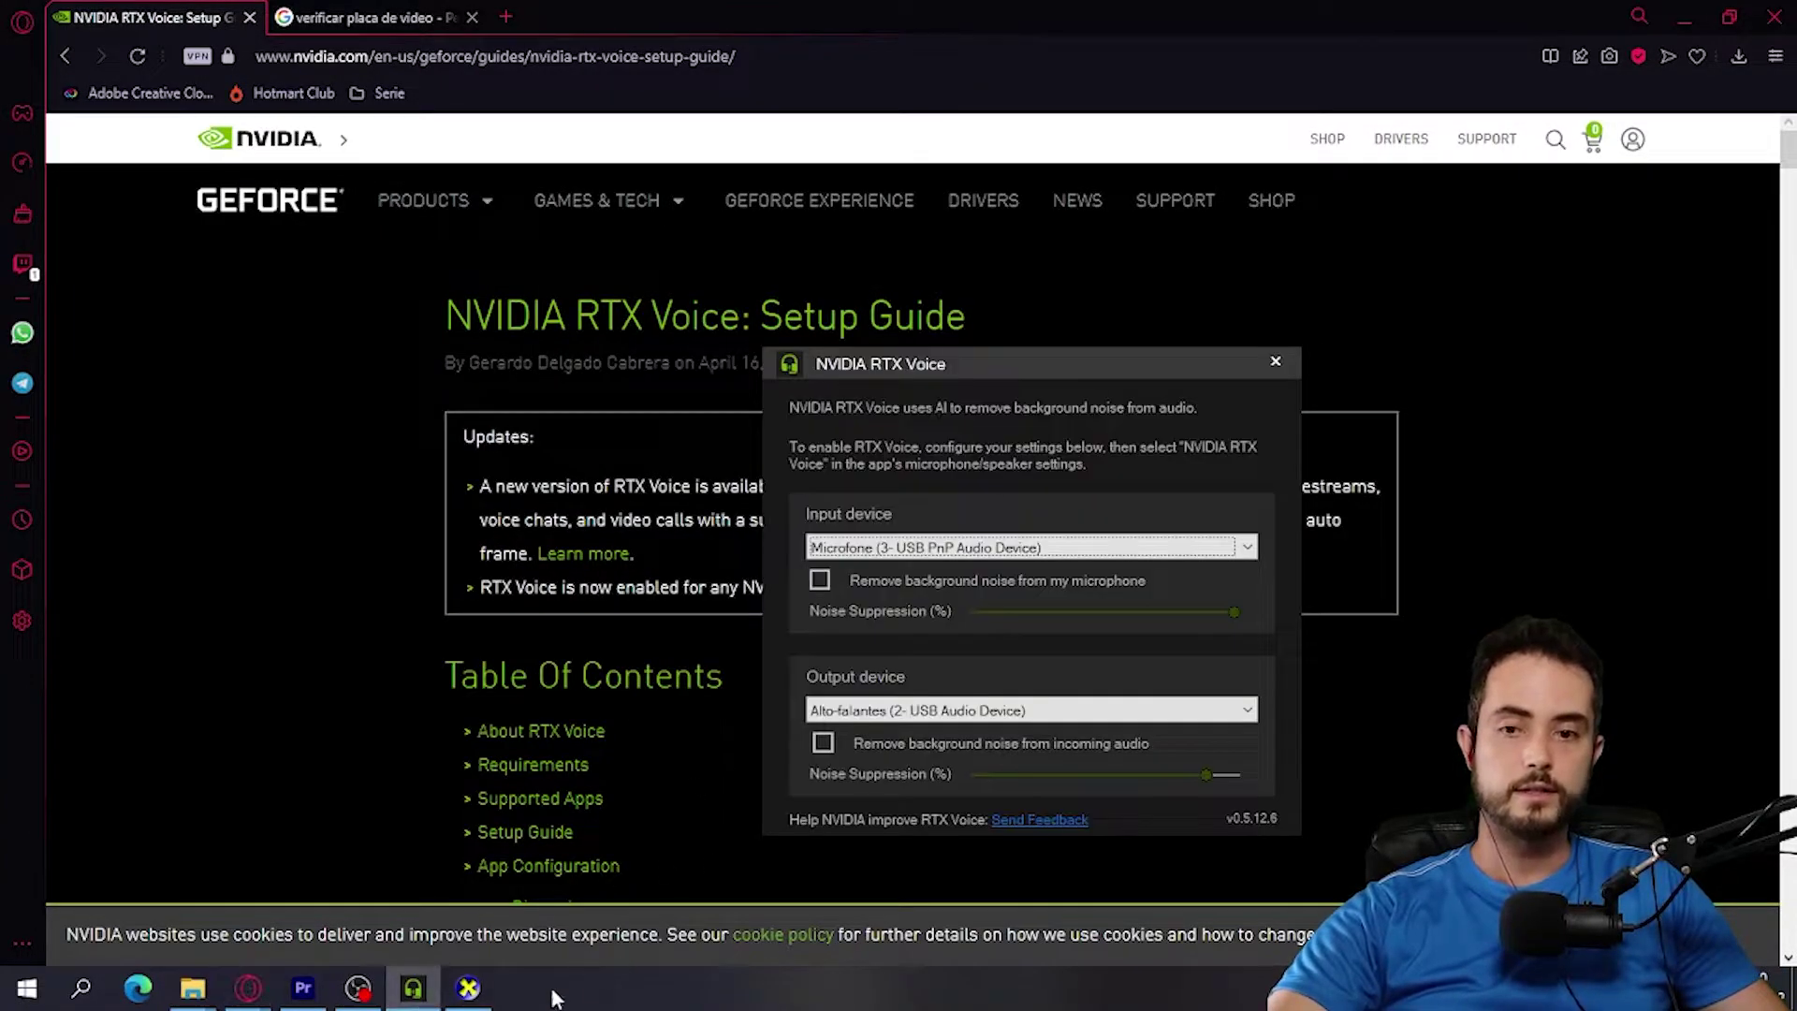
drag(1036, 365, 994, 277)
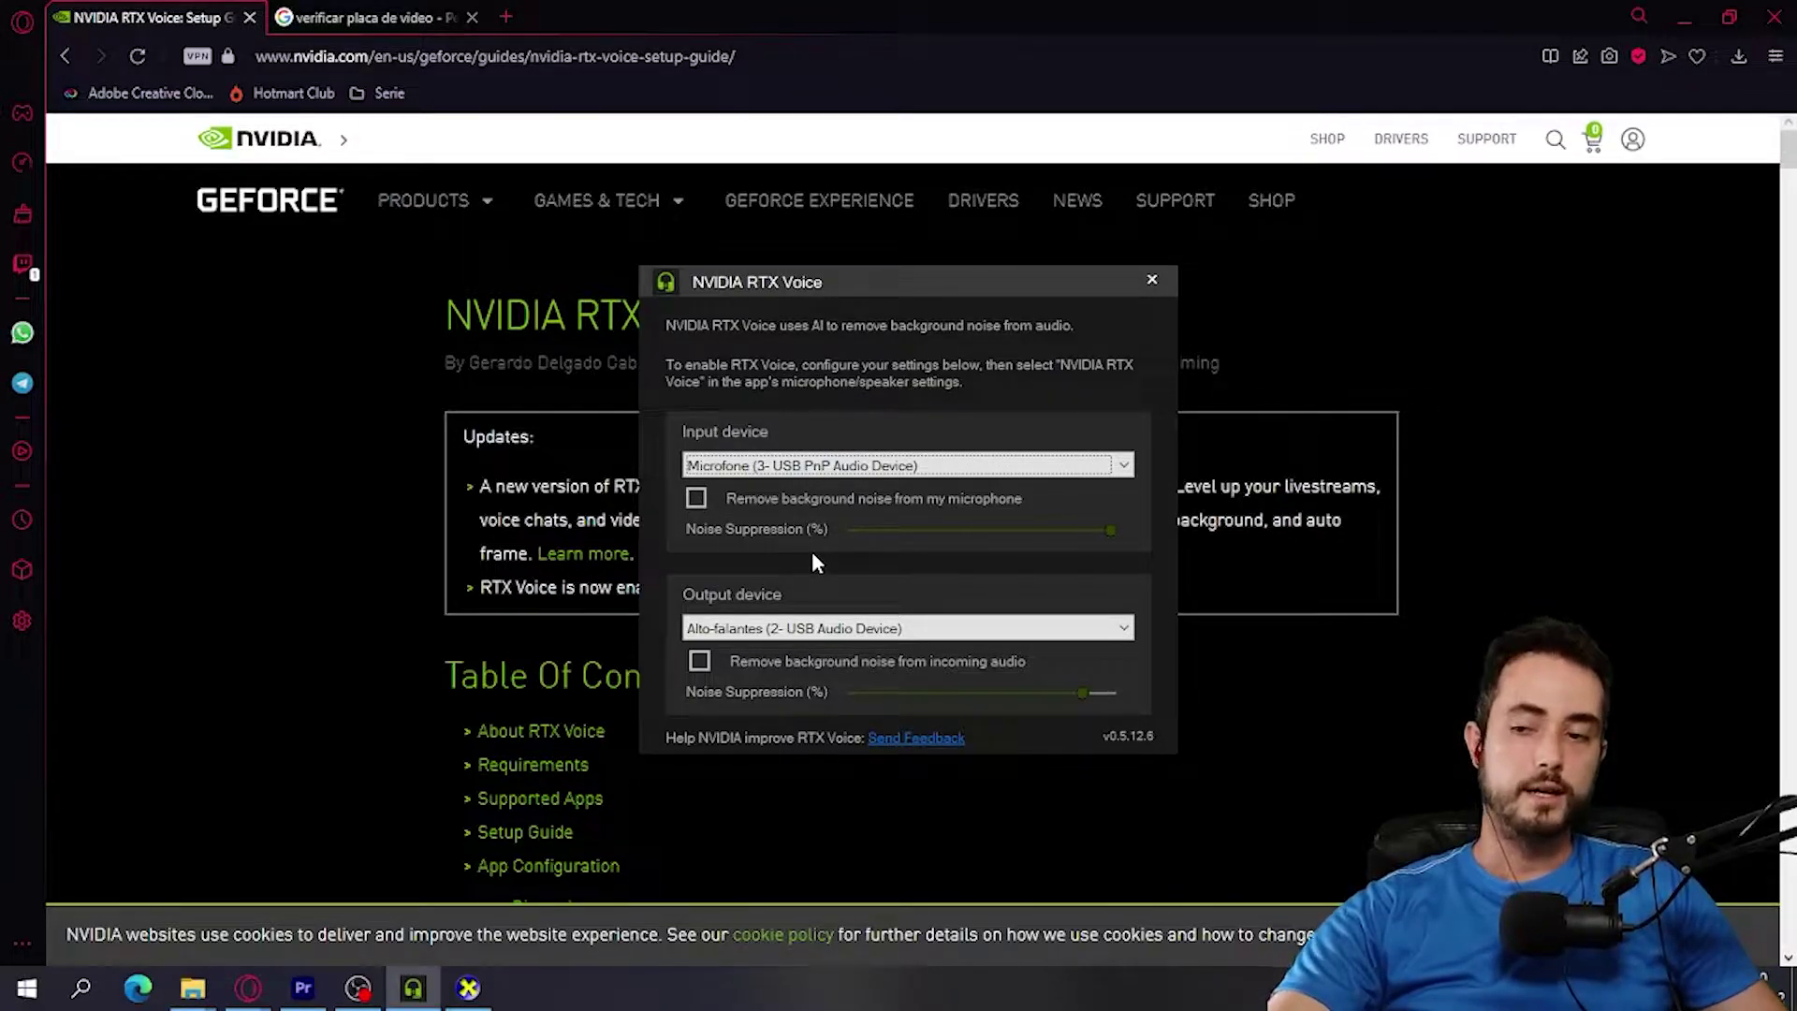
Step: Enable incoming-audio noise removal, keeping 'Alto-falantes (2- USB Audio Device)' as the output device
click(697, 661)
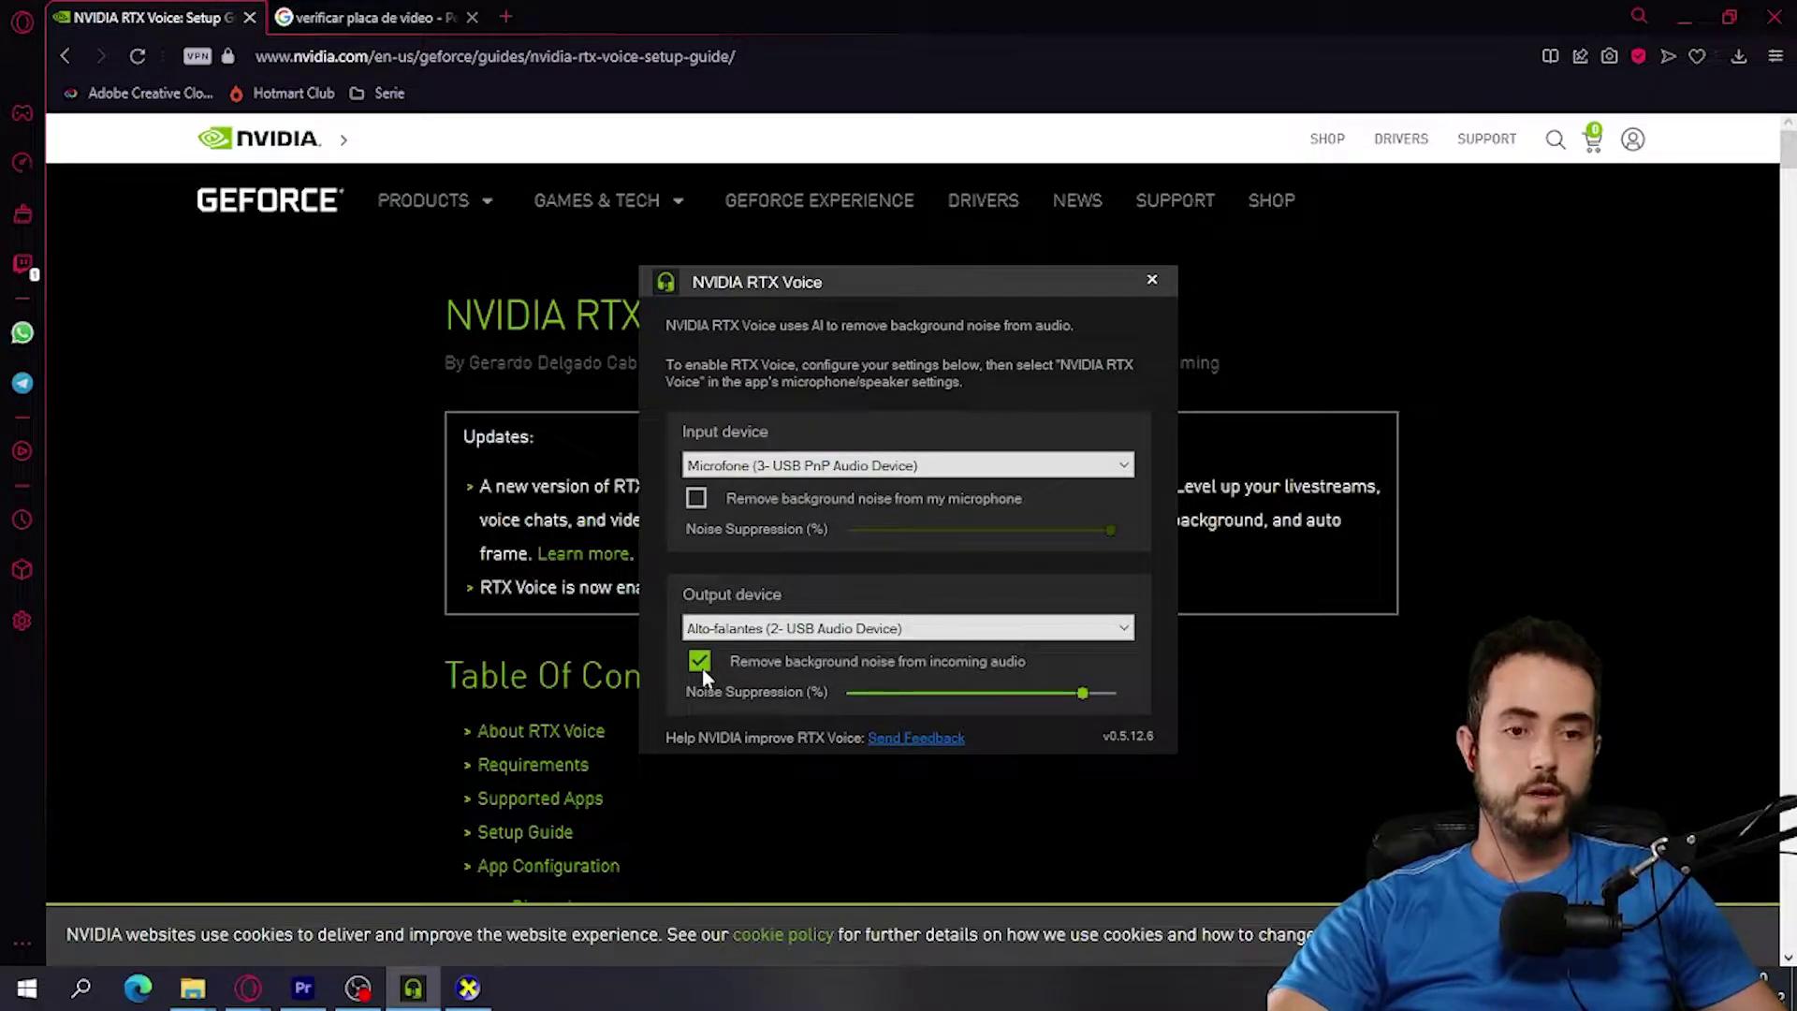
mouse_move(892, 294)
mouse_down()
mouse_move(879, 325)
mouse_move(901, 296)
mouse_up()
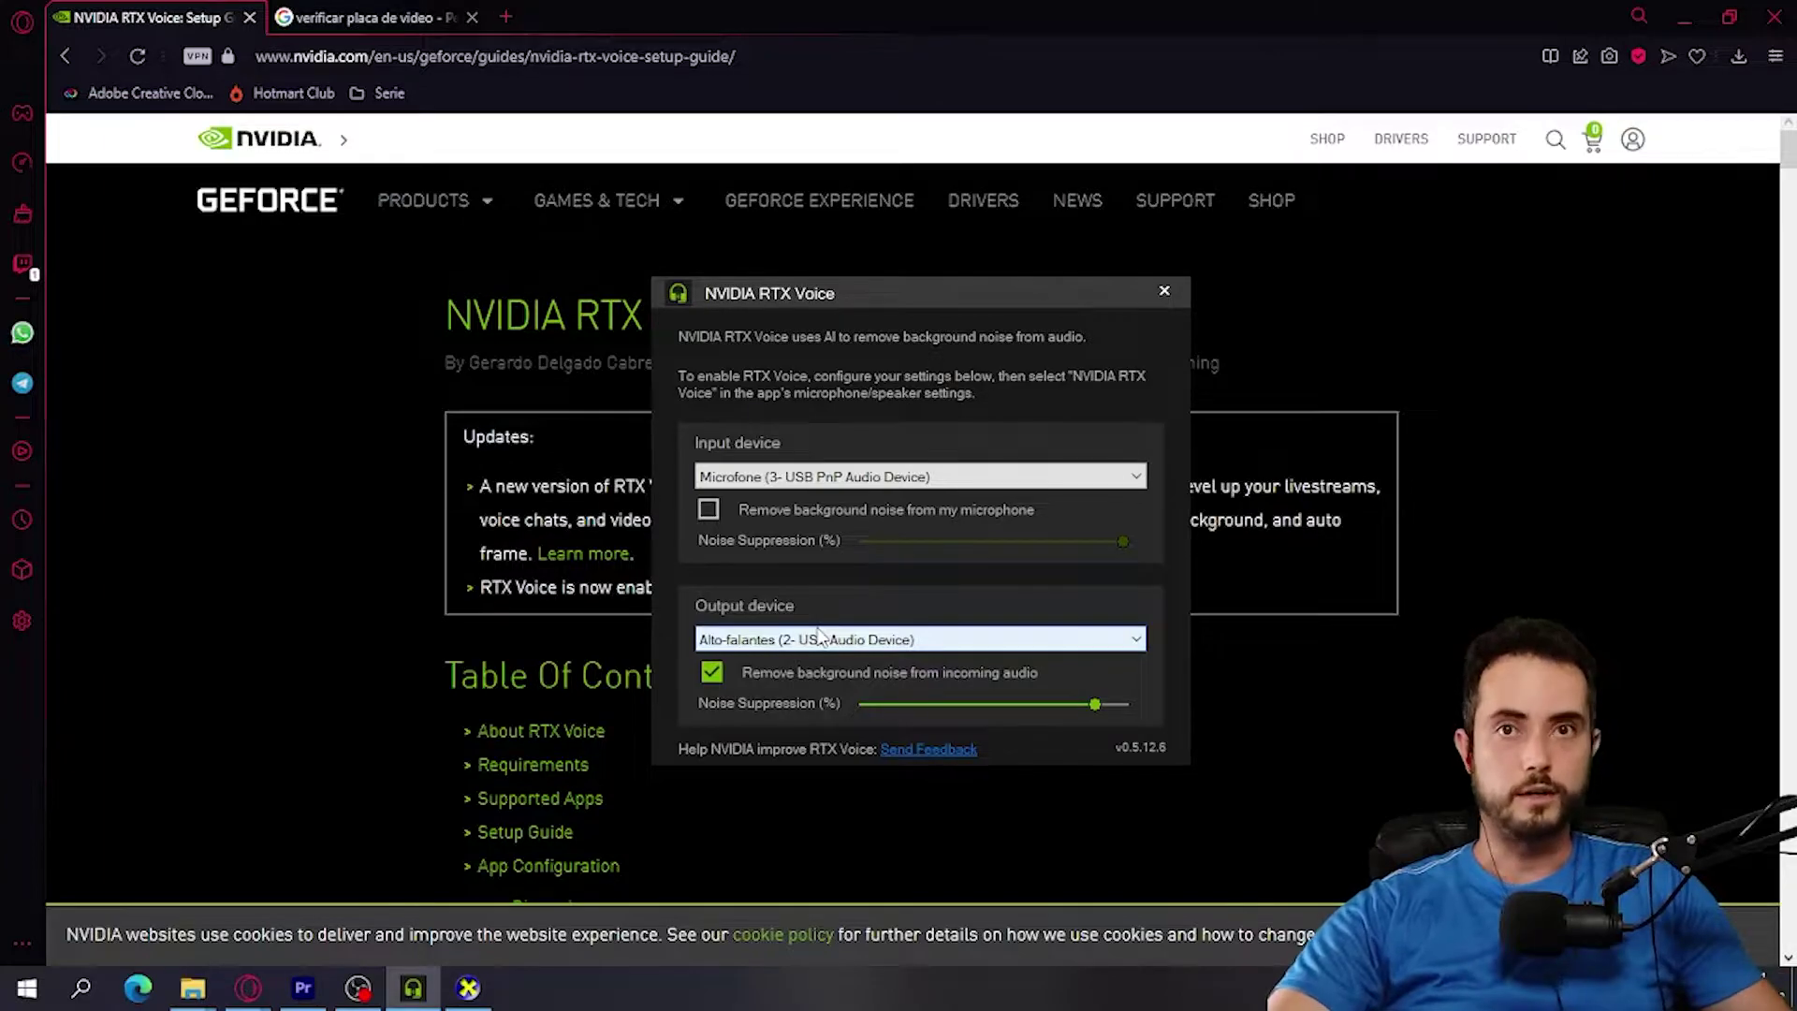
click(854, 640)
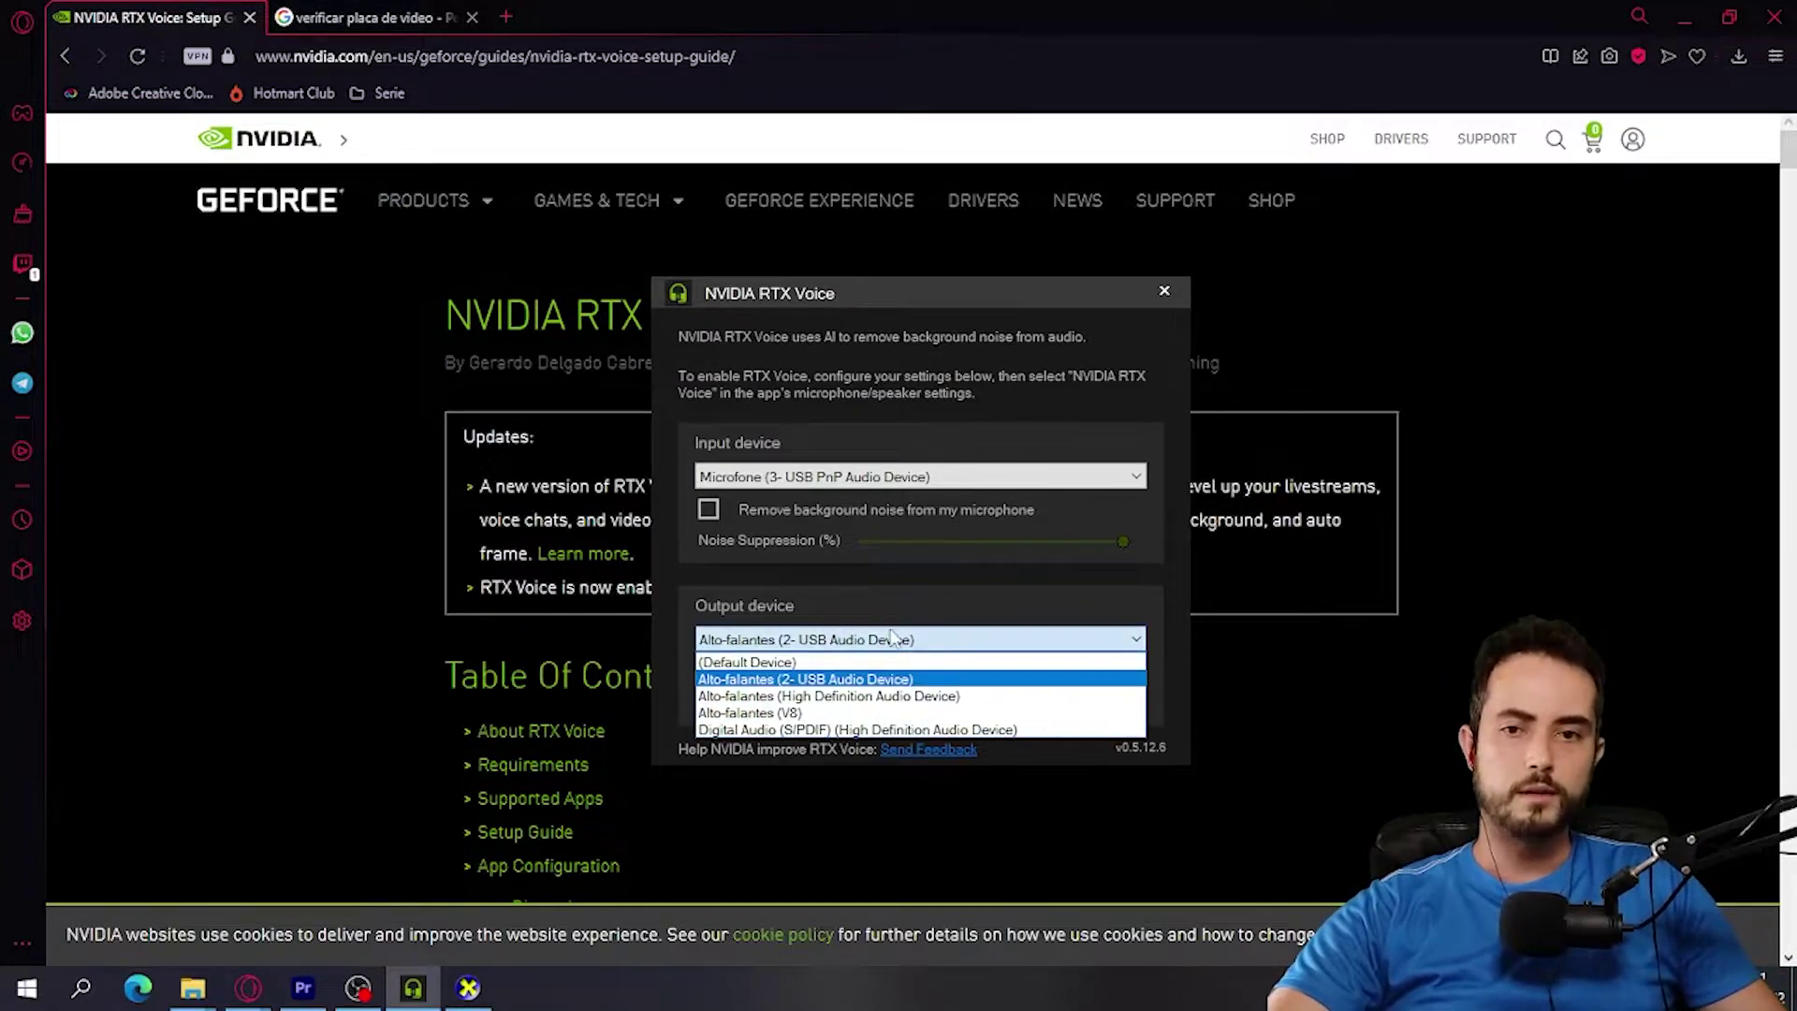
click(852, 681)
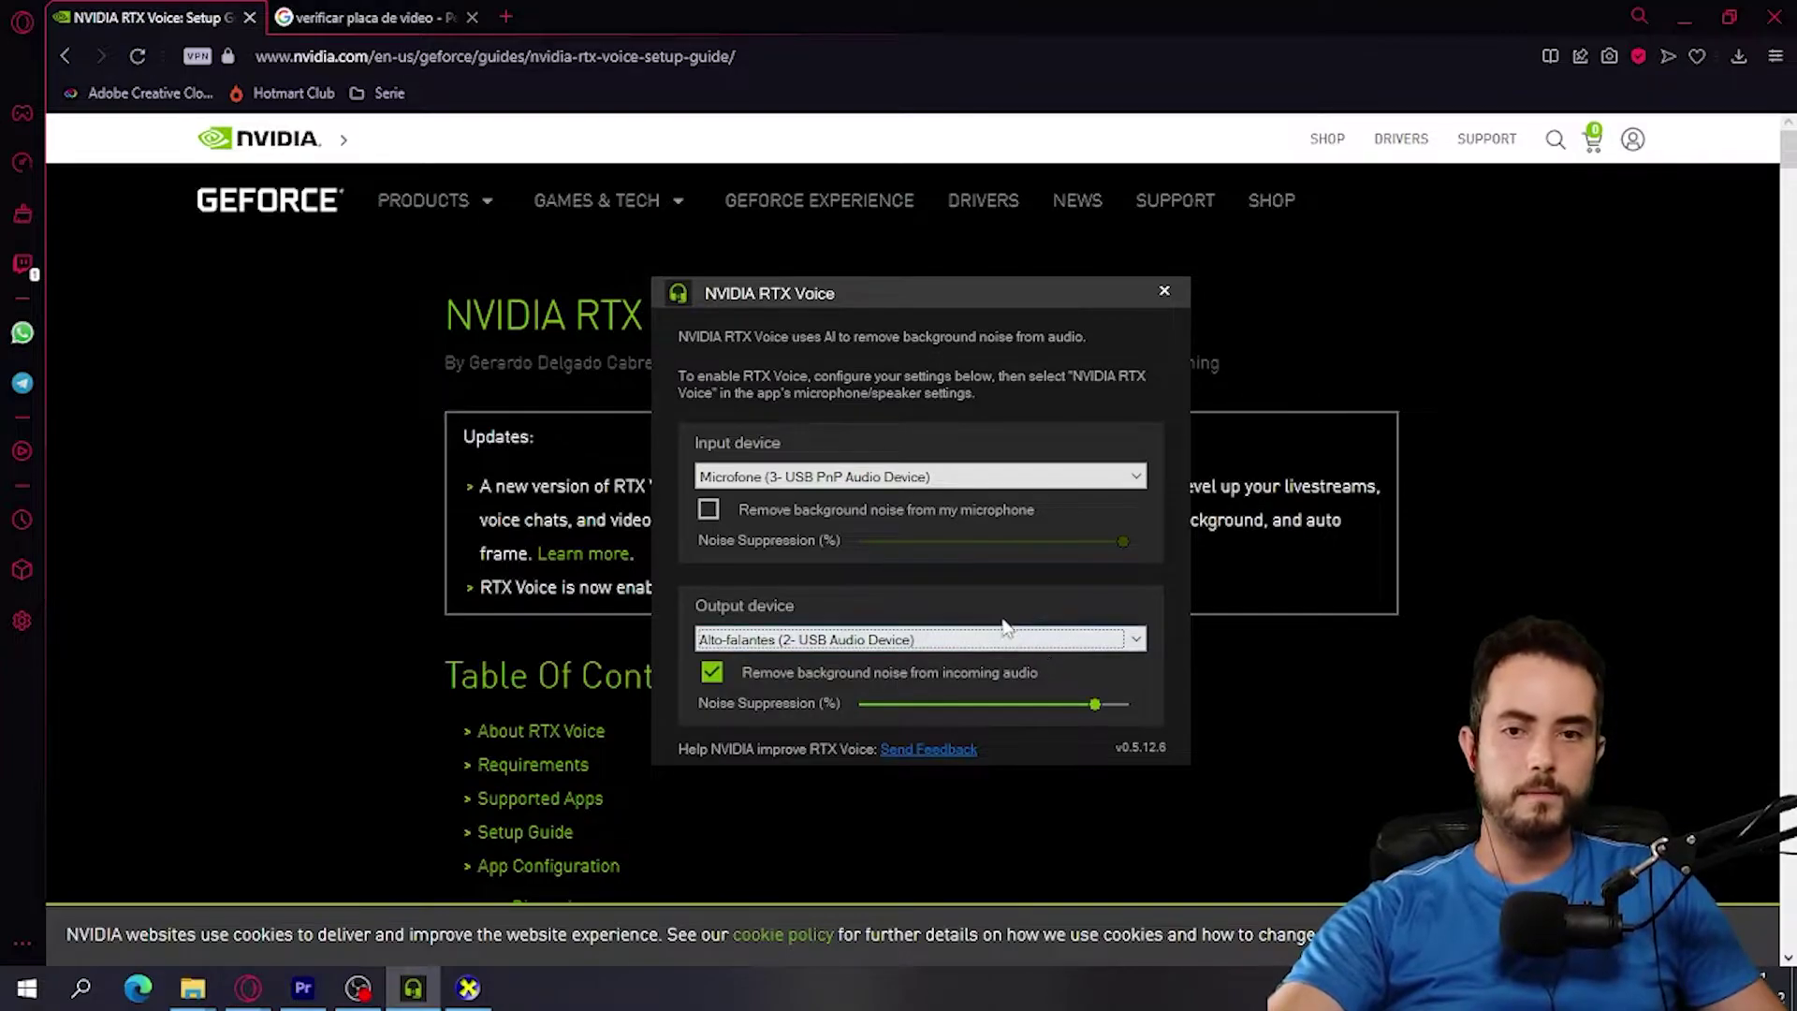
Step: Switch the Windows playback device from the taskbar volume flyout
click(1741, 990)
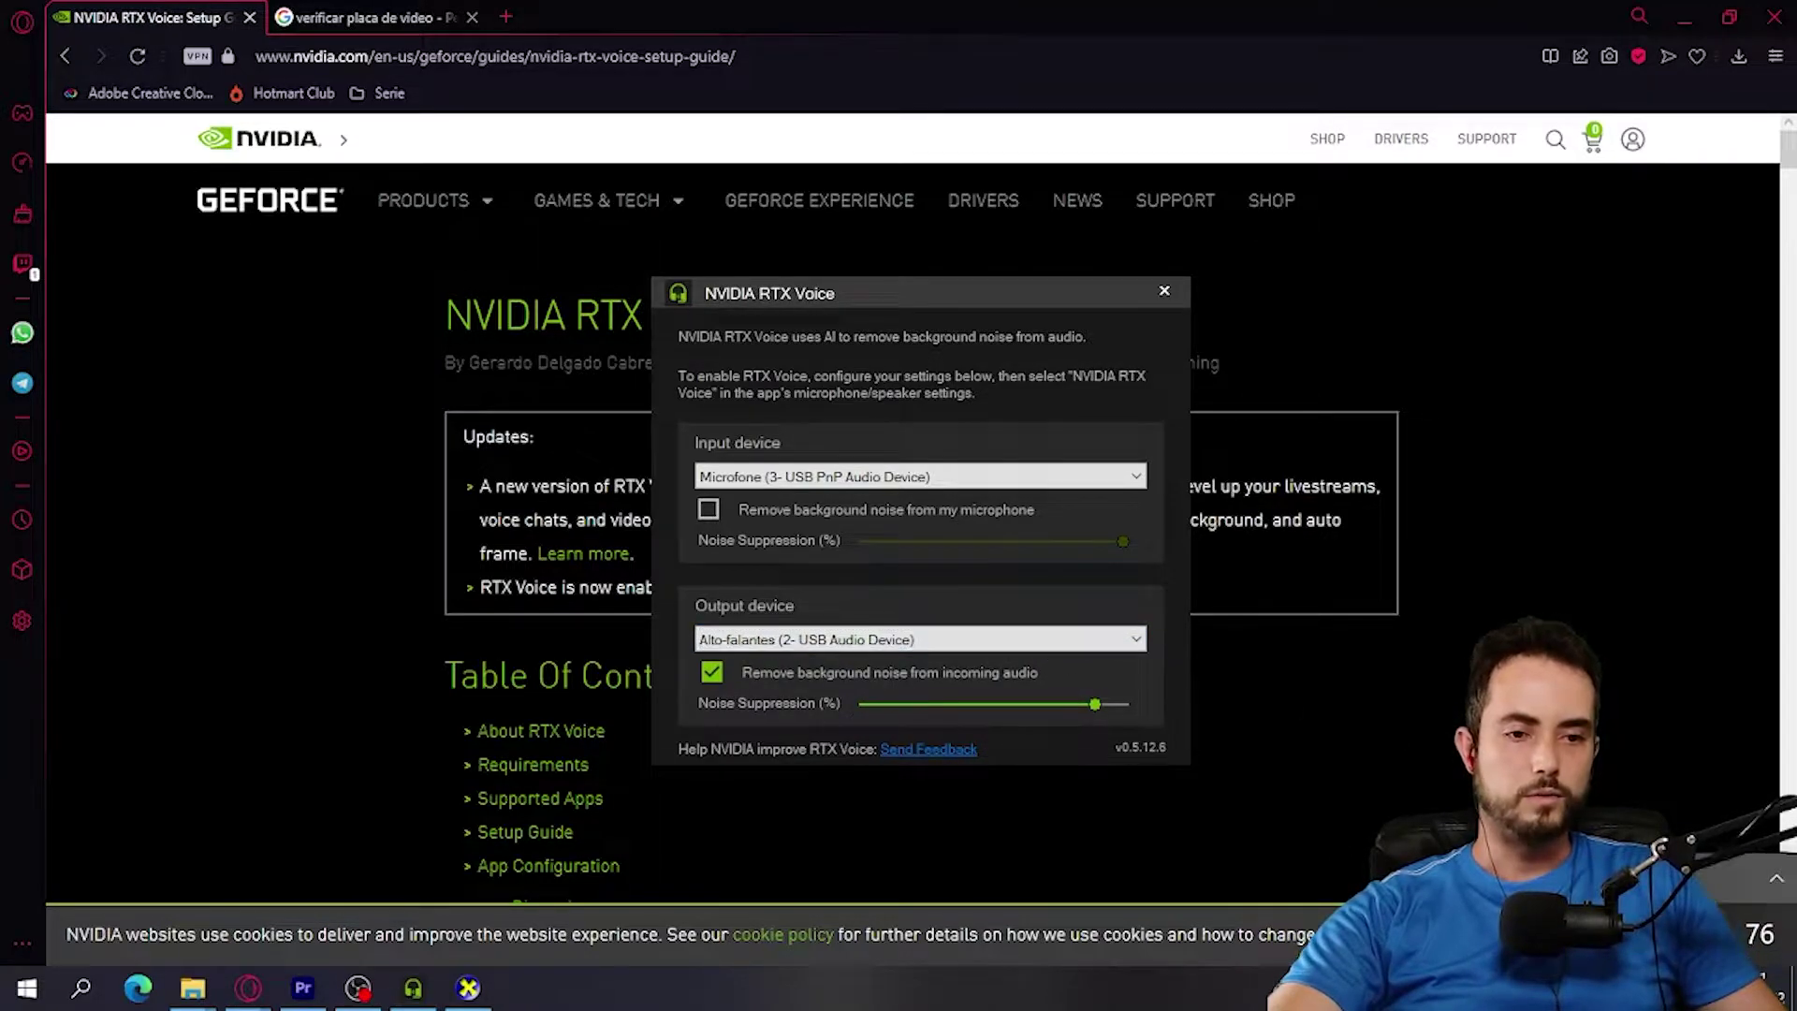
click(1776, 878)
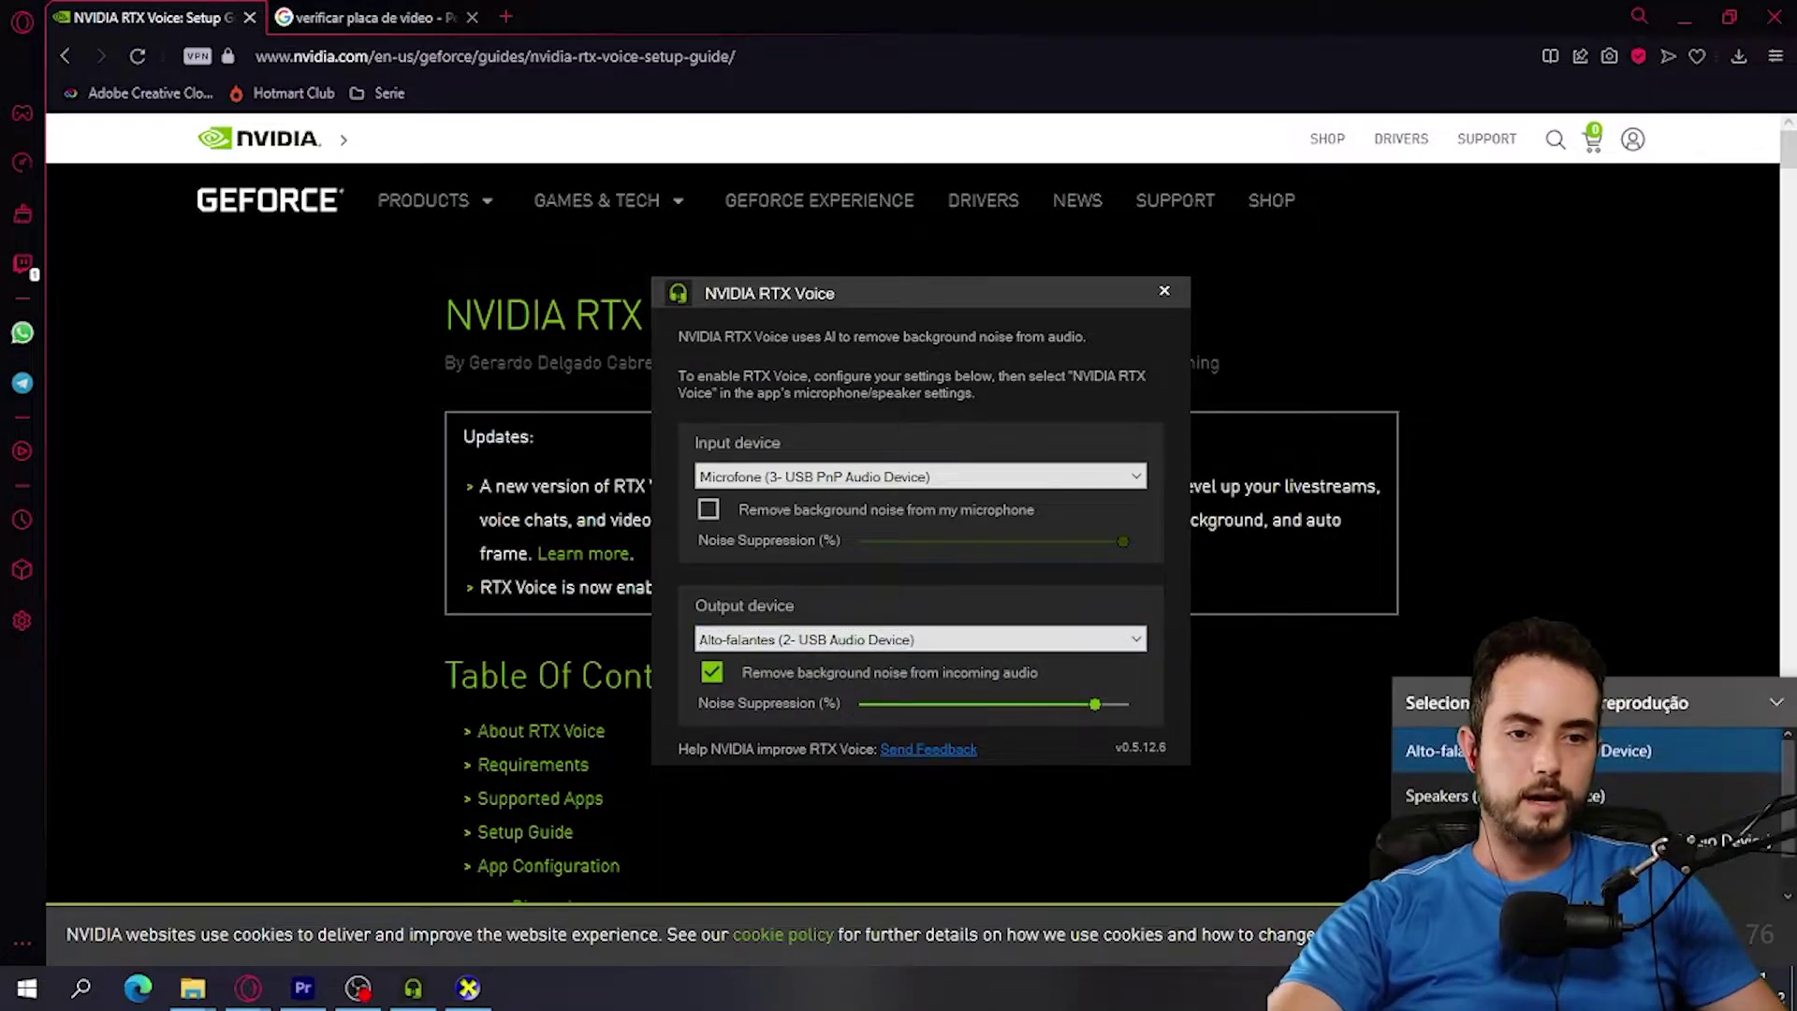
click(1722, 839)
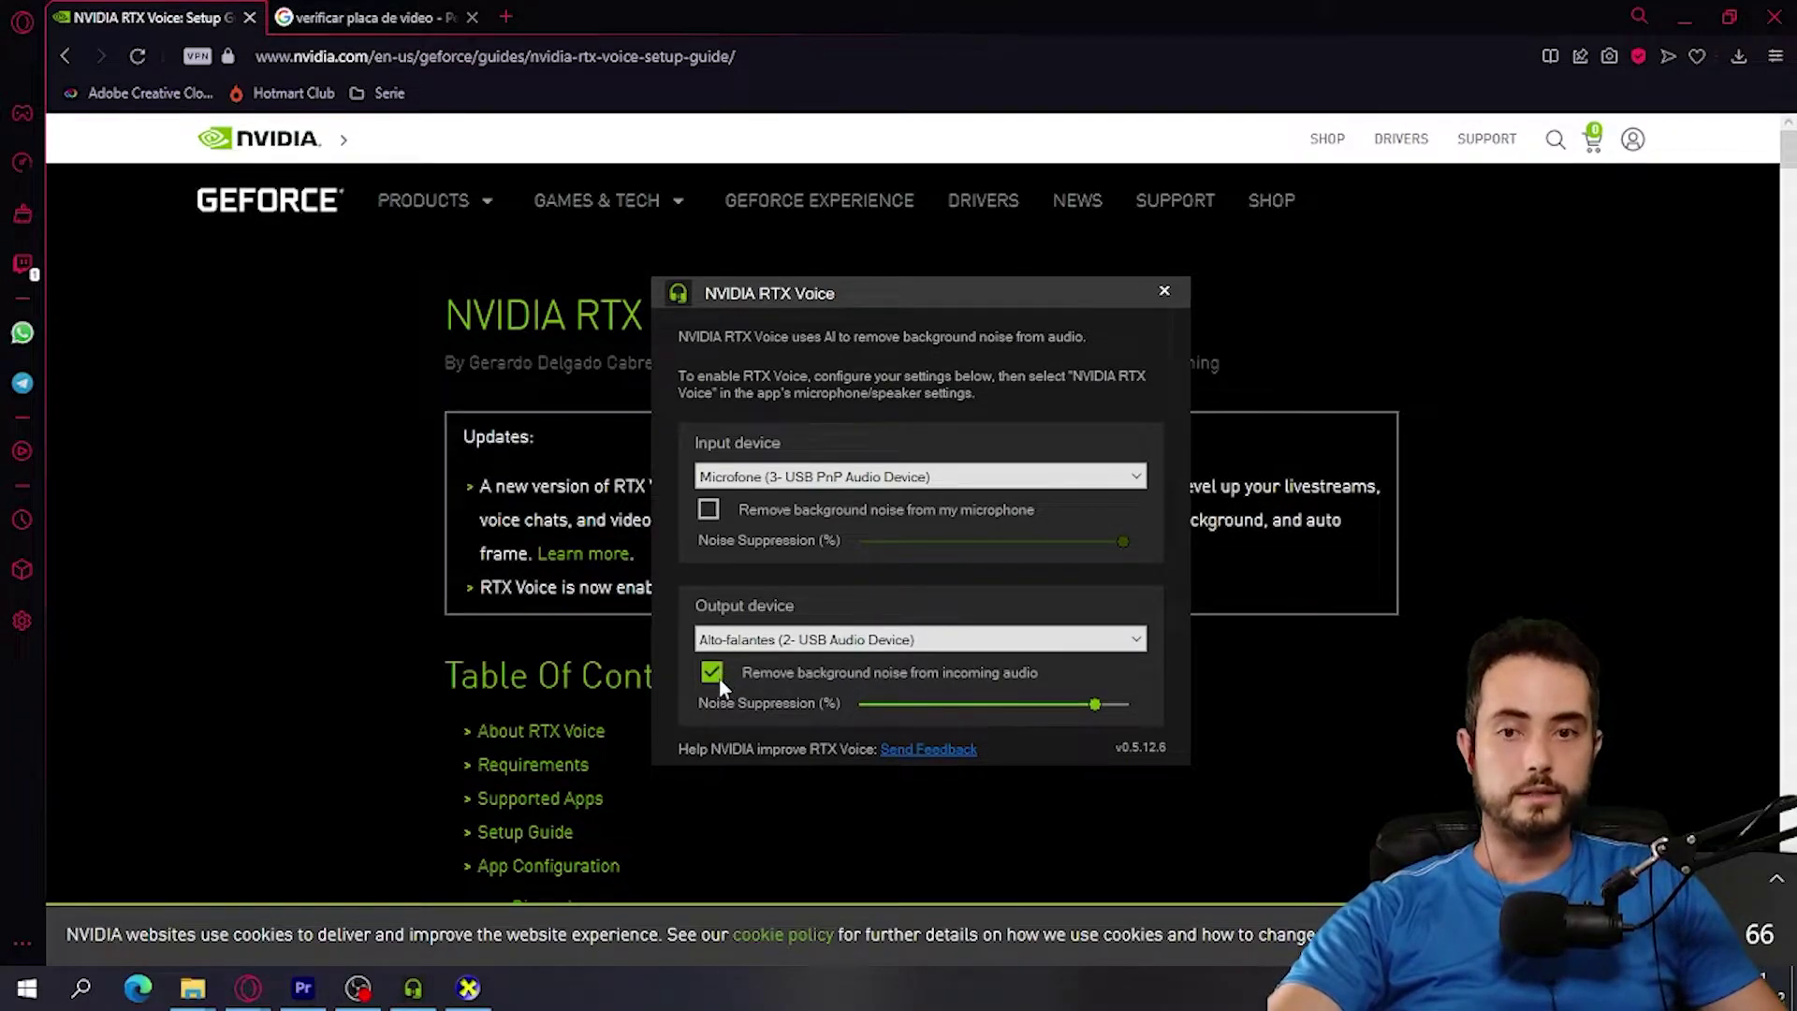
Step: Adjust the incoming-audio suppression slider, then turn off incoming-audio noise removal
click(1095, 707)
mouse_move(1095, 710)
mouse_down()
mouse_move(1041, 709)
mouse_move(1104, 712)
mouse_up()
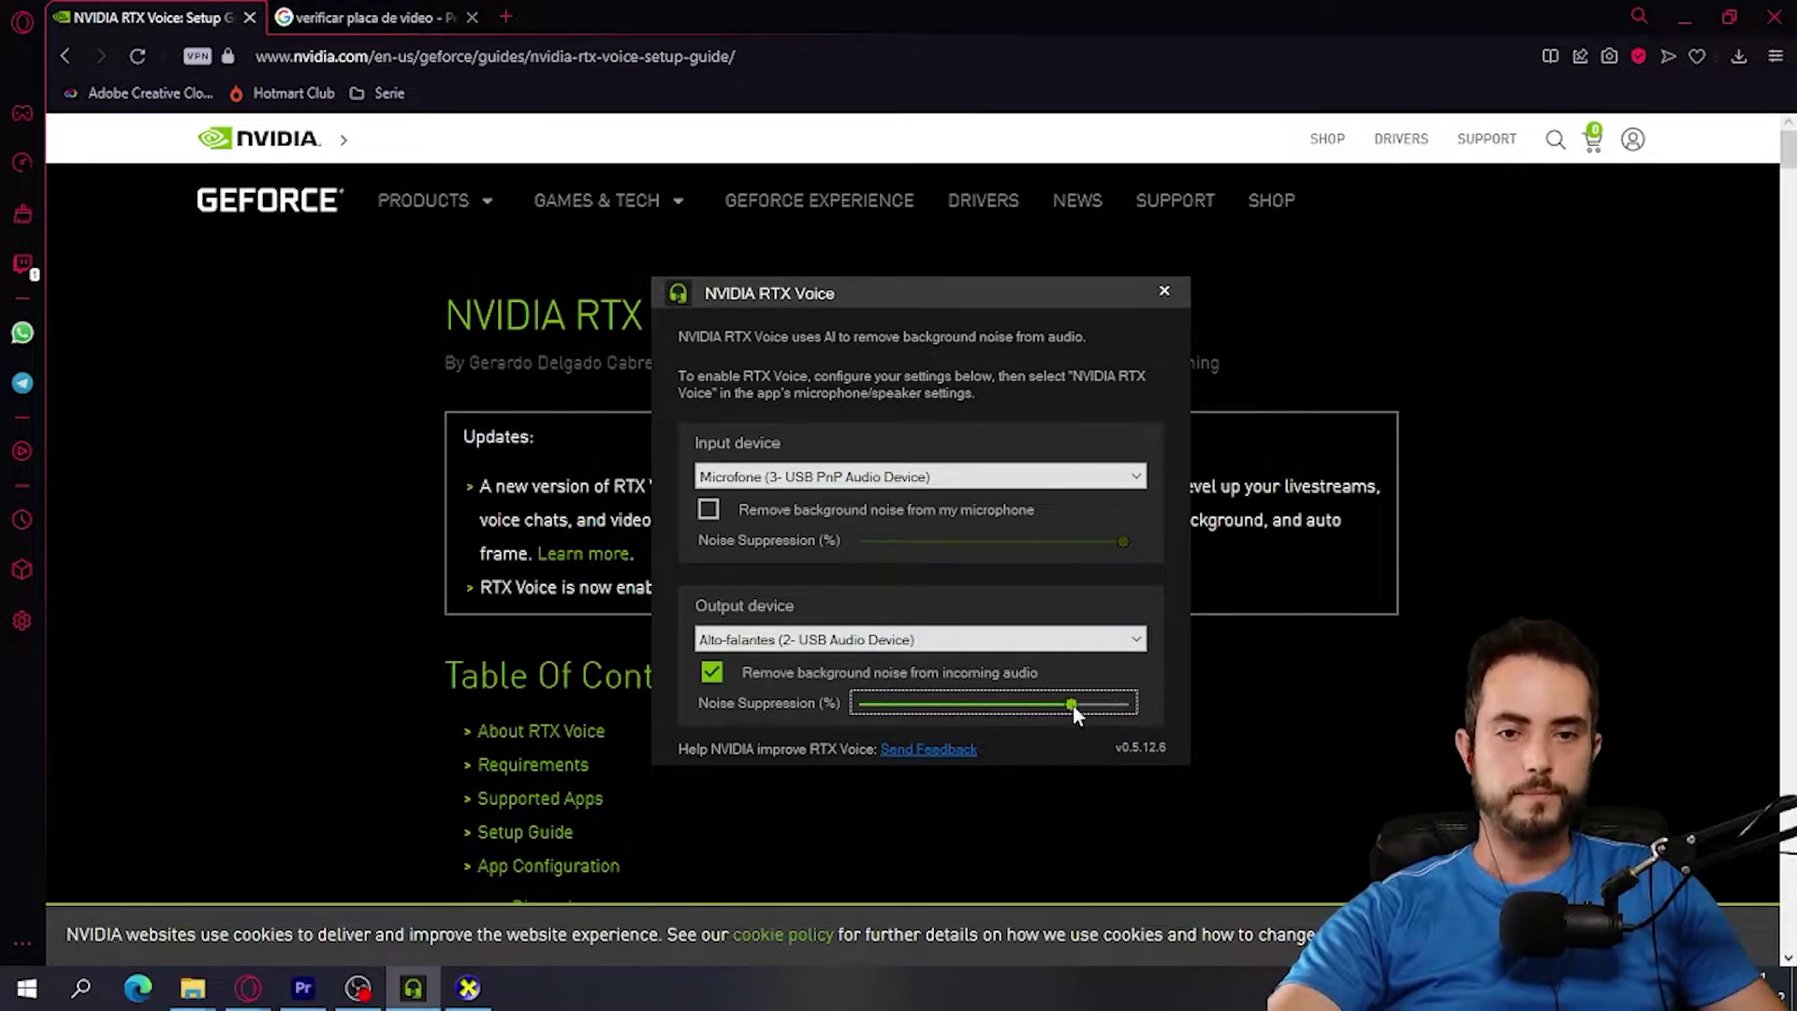
click(712, 672)
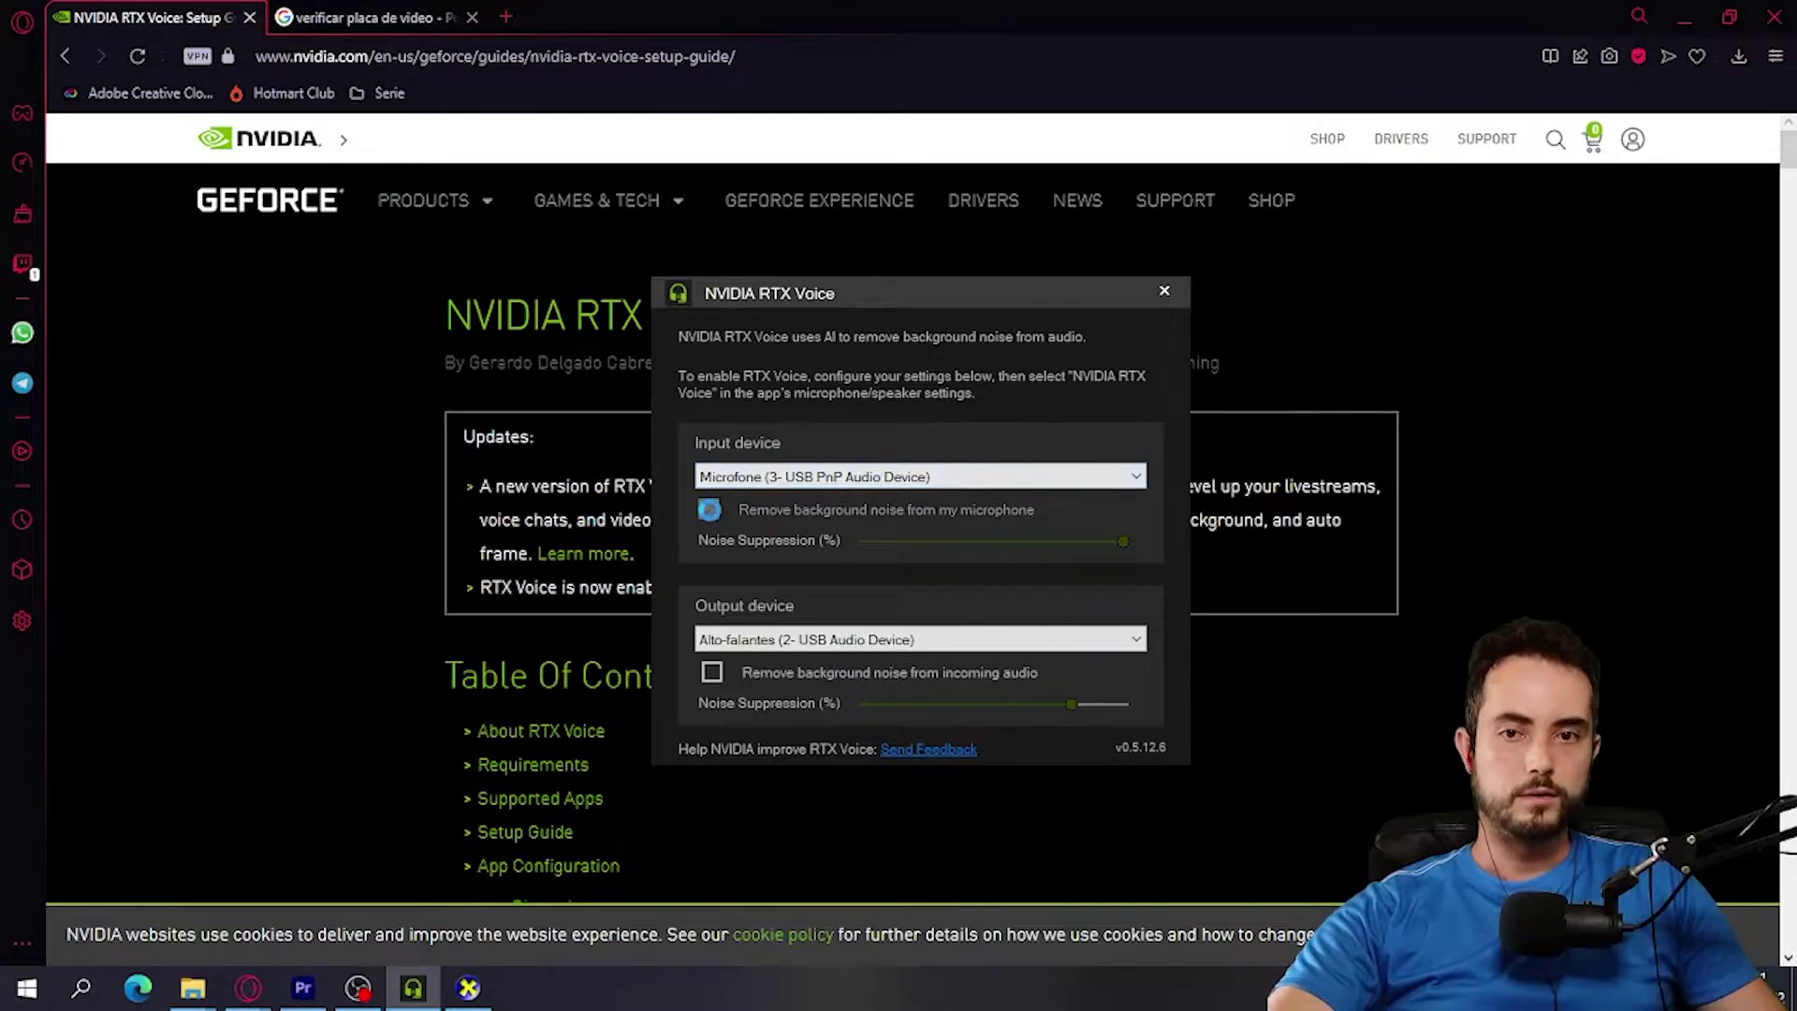
Step: Enable microphone noise removal on Microfone (3- USB PnP Audio Device) and lower its suppression slightly
click(708, 510)
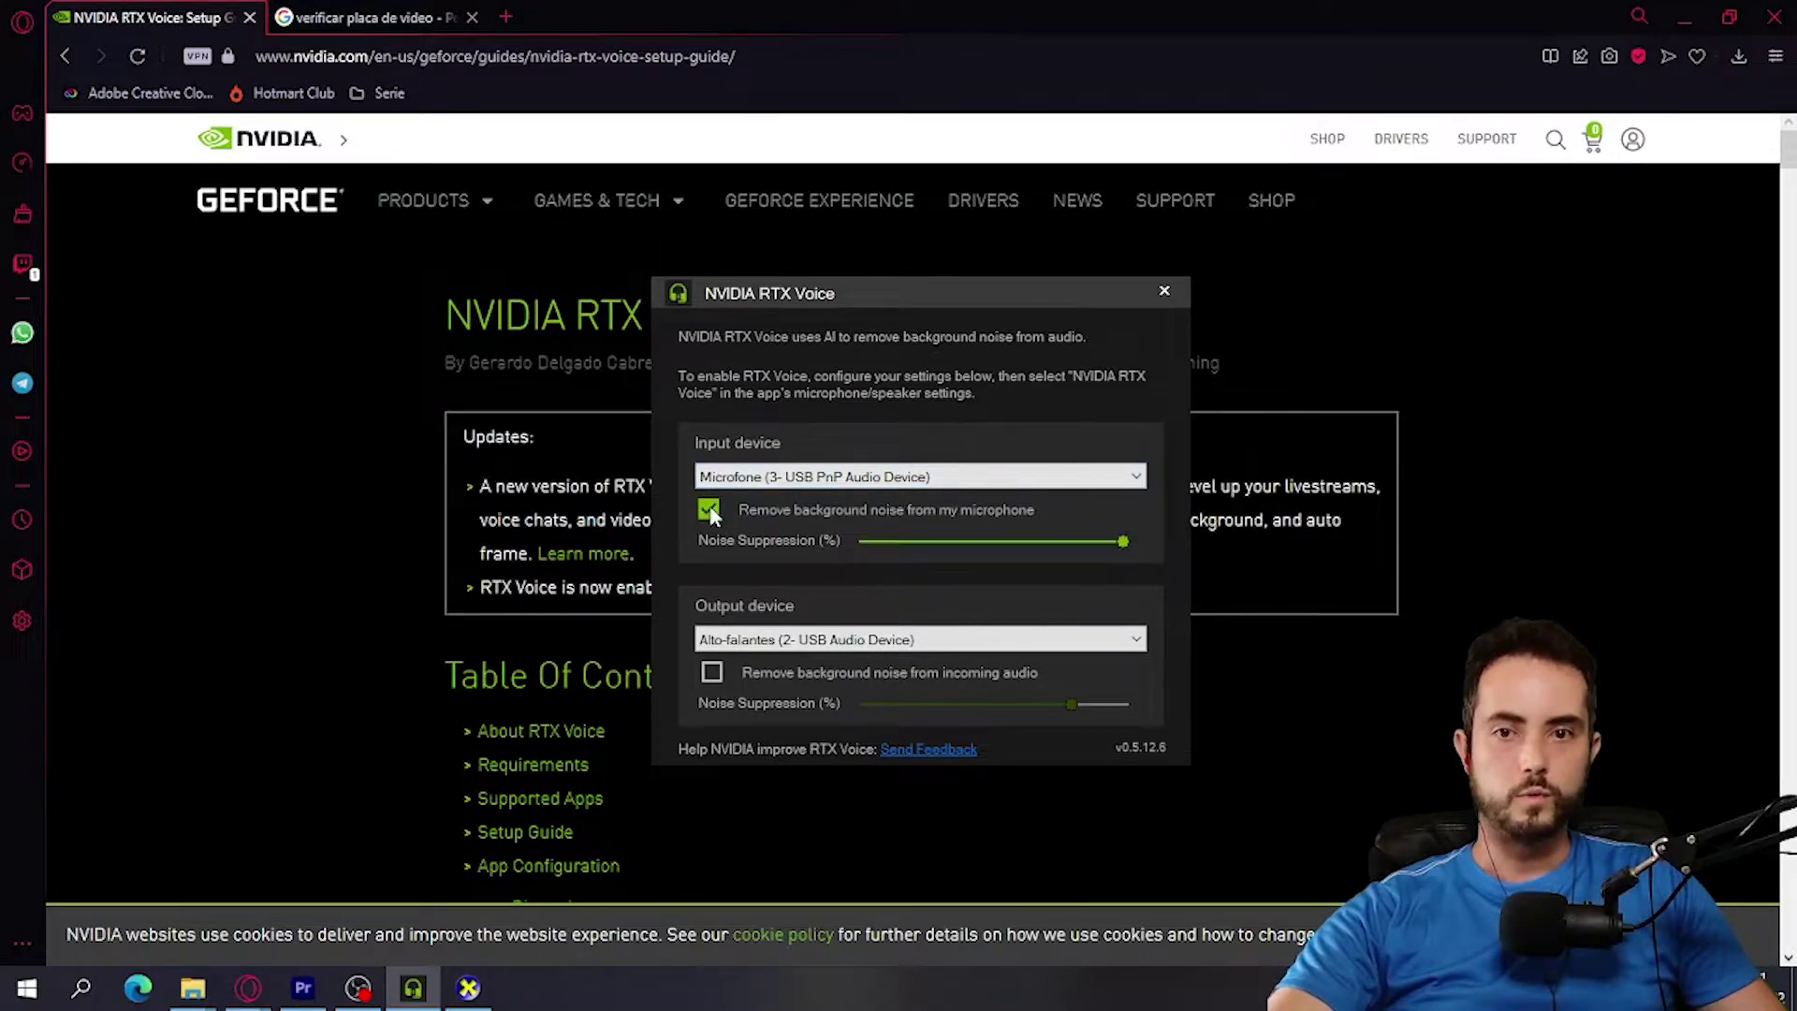
click(815, 479)
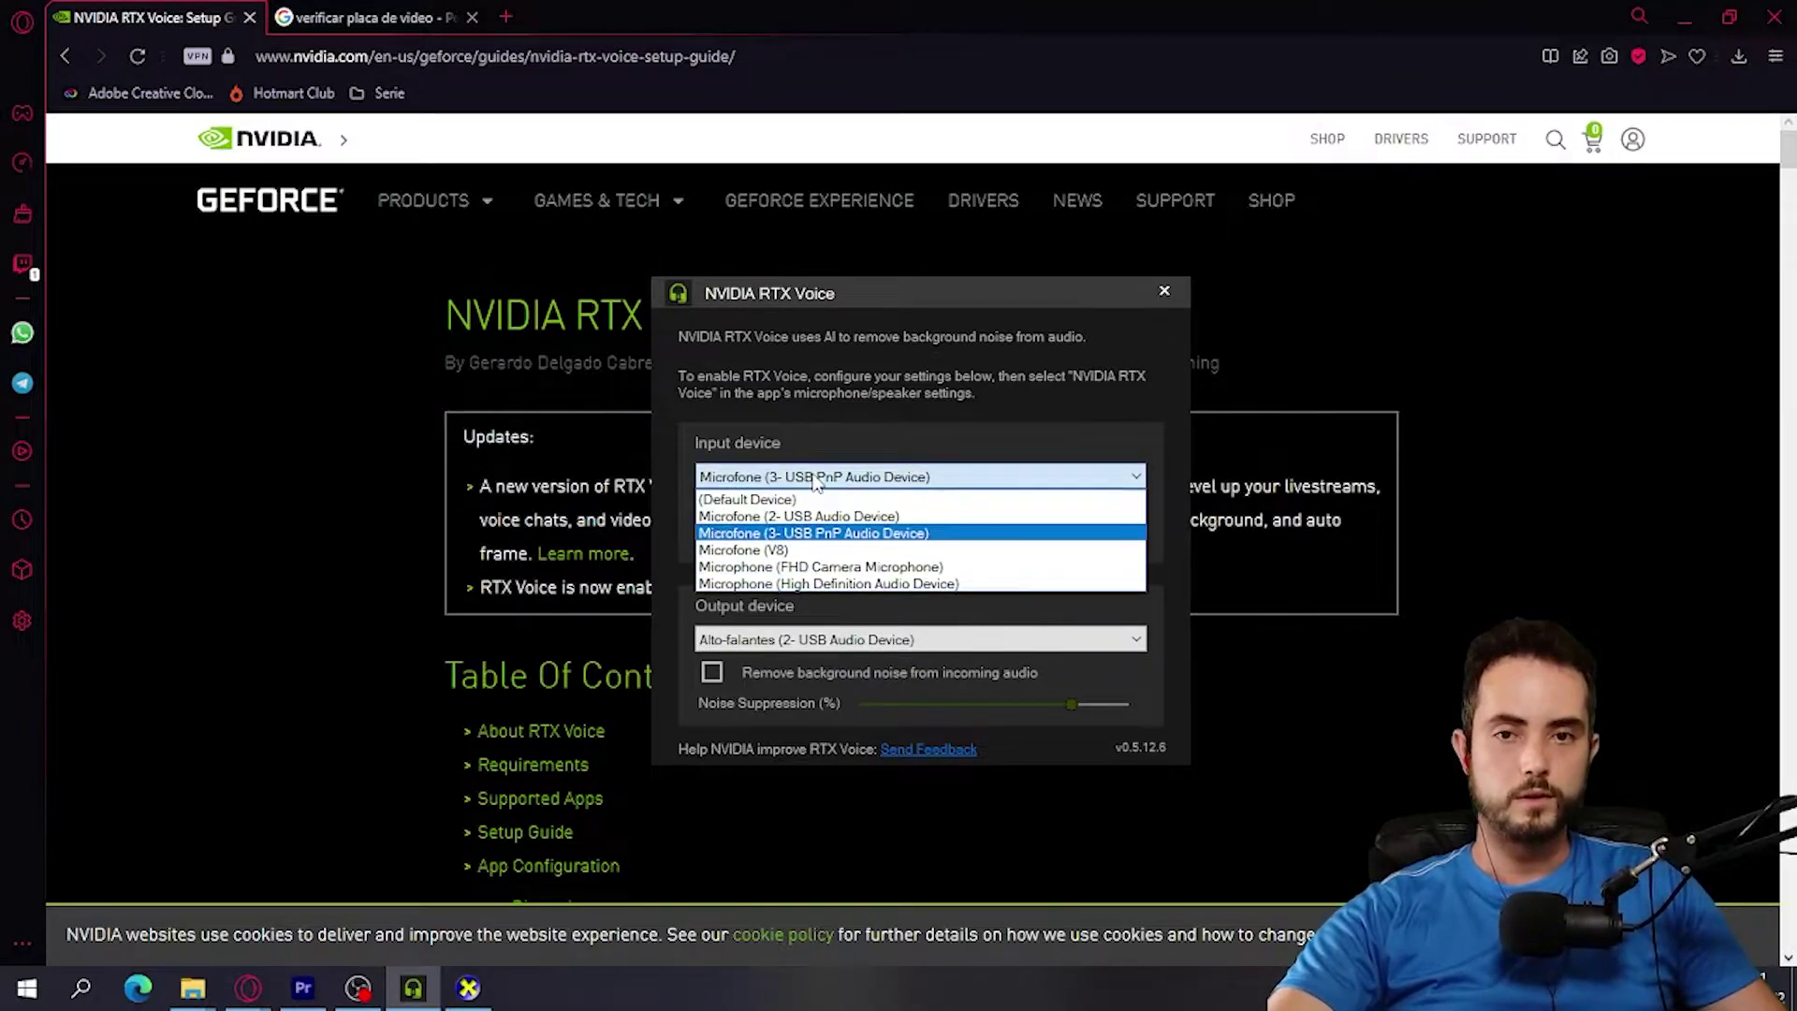
click(877, 537)
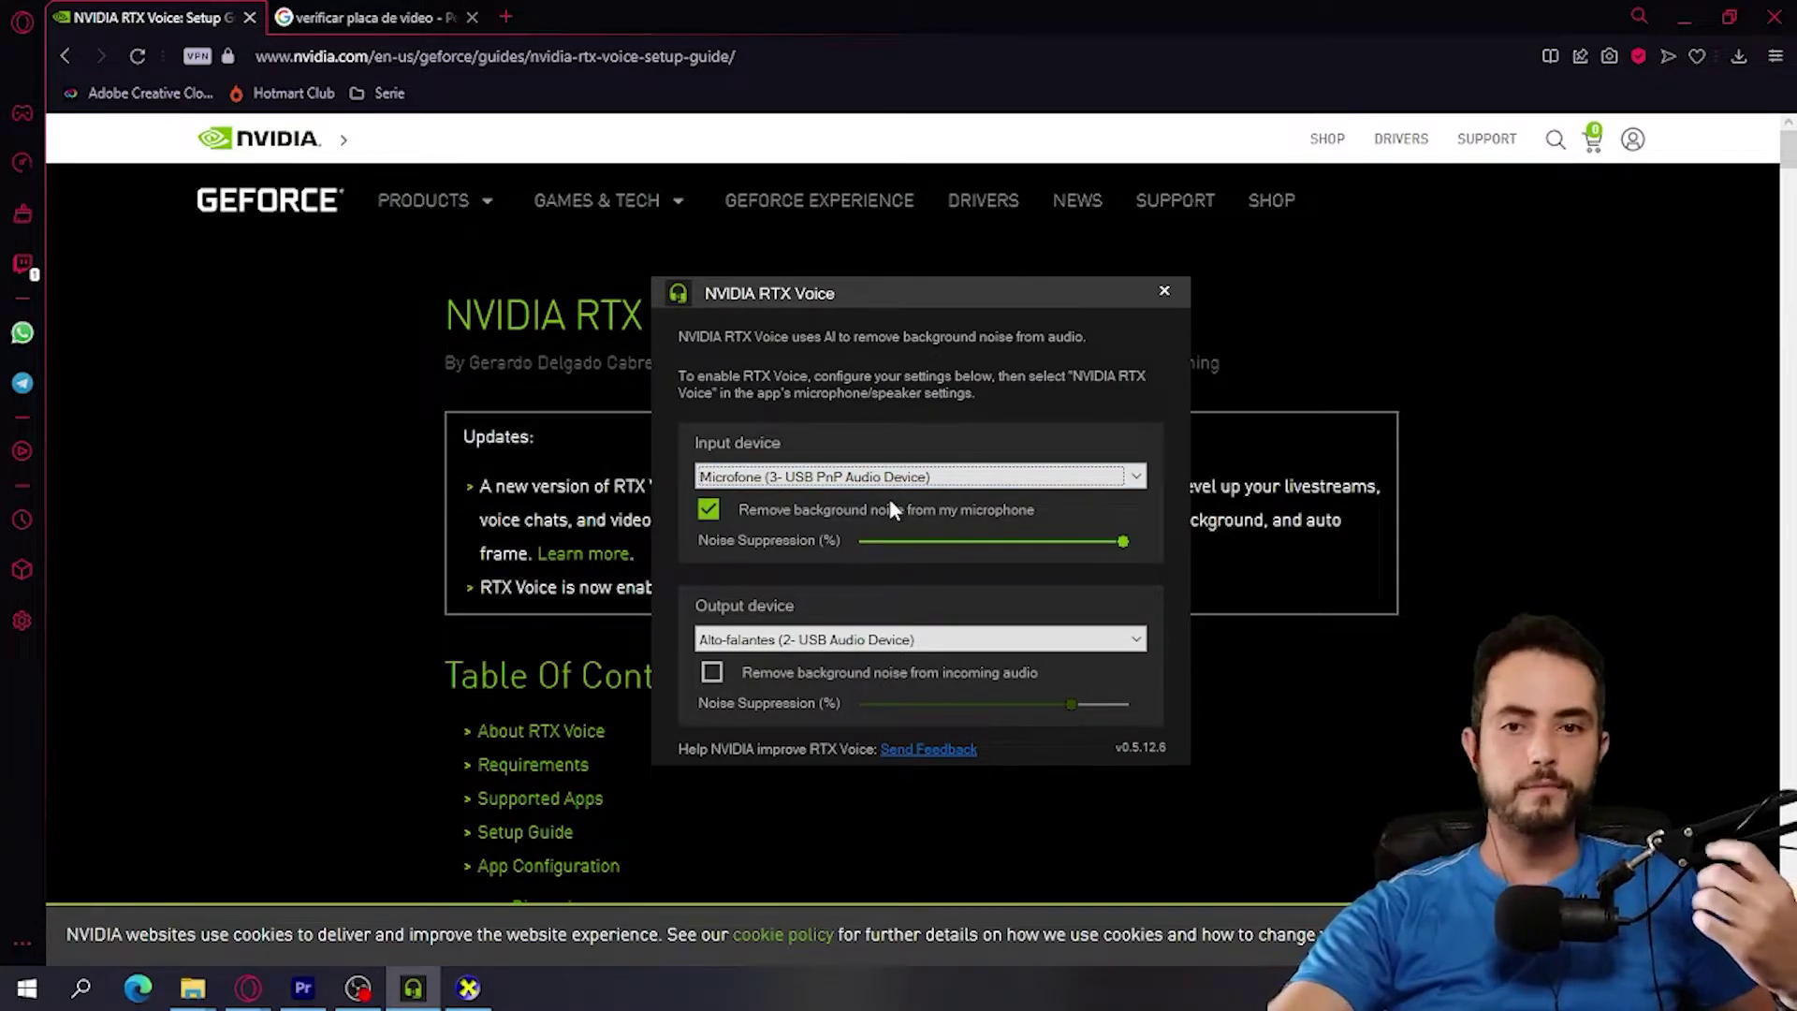
click(906, 479)
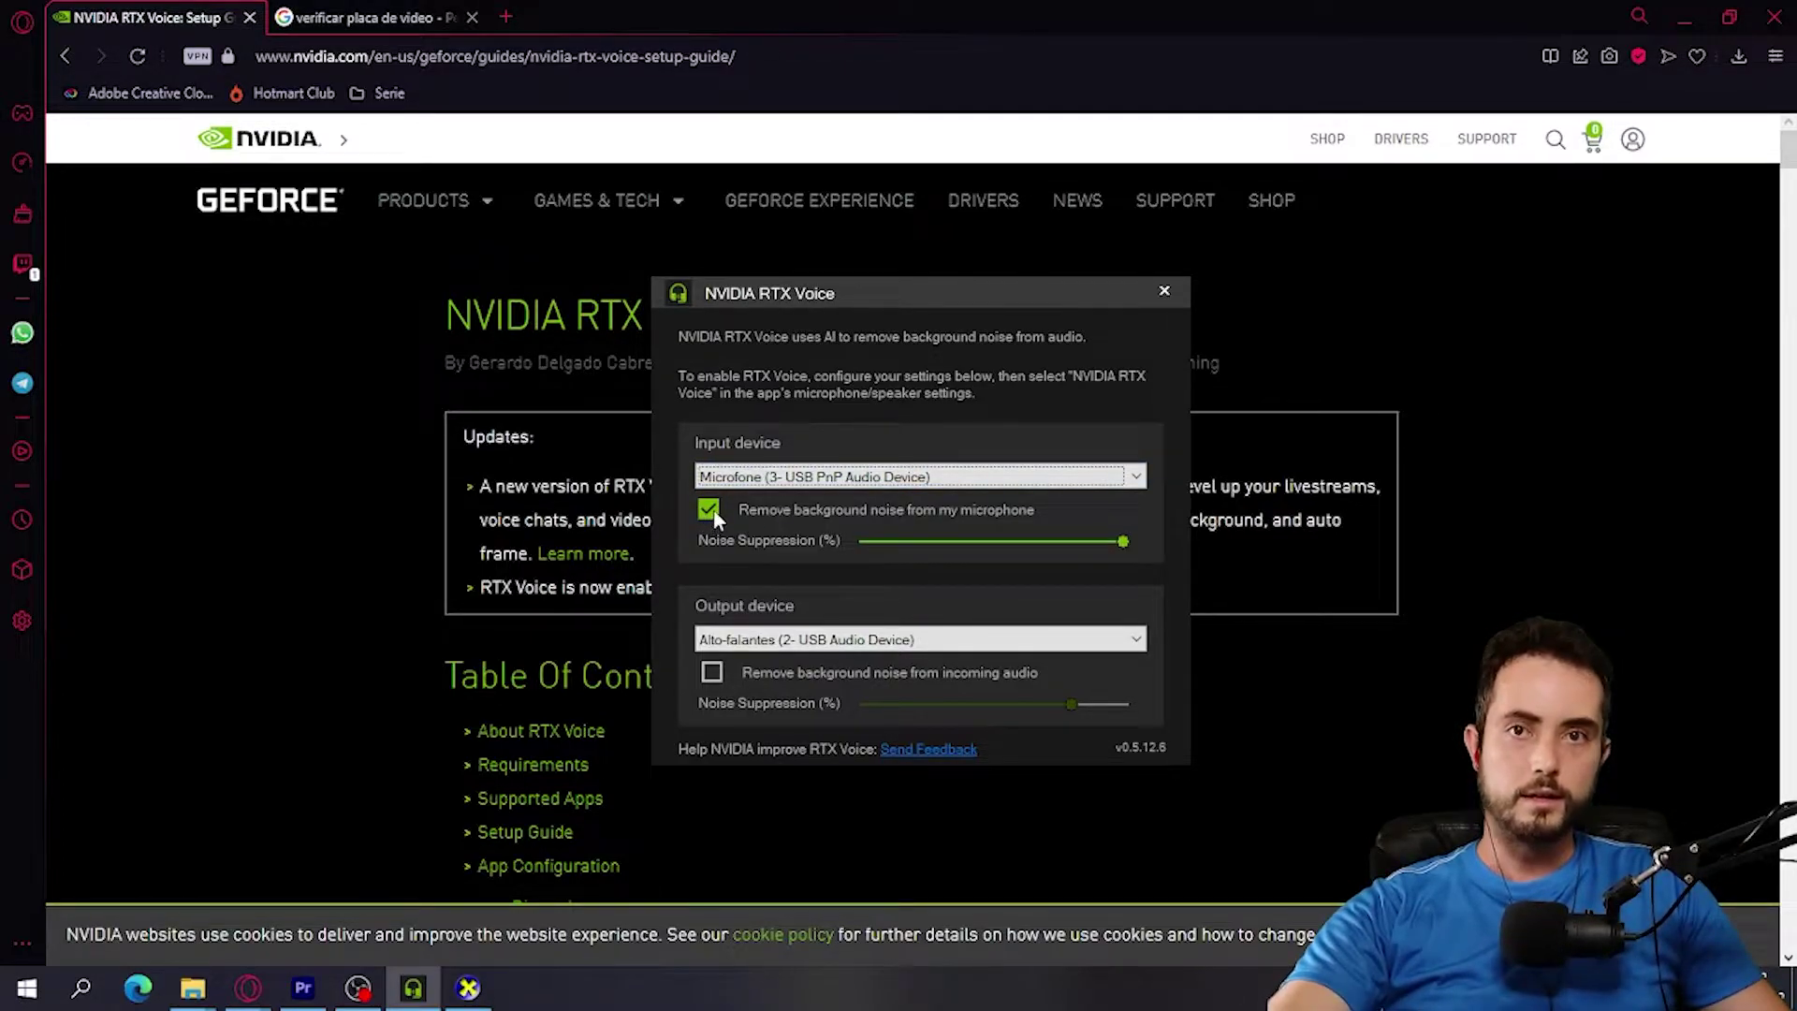
drag(1123, 542, 1081, 547)
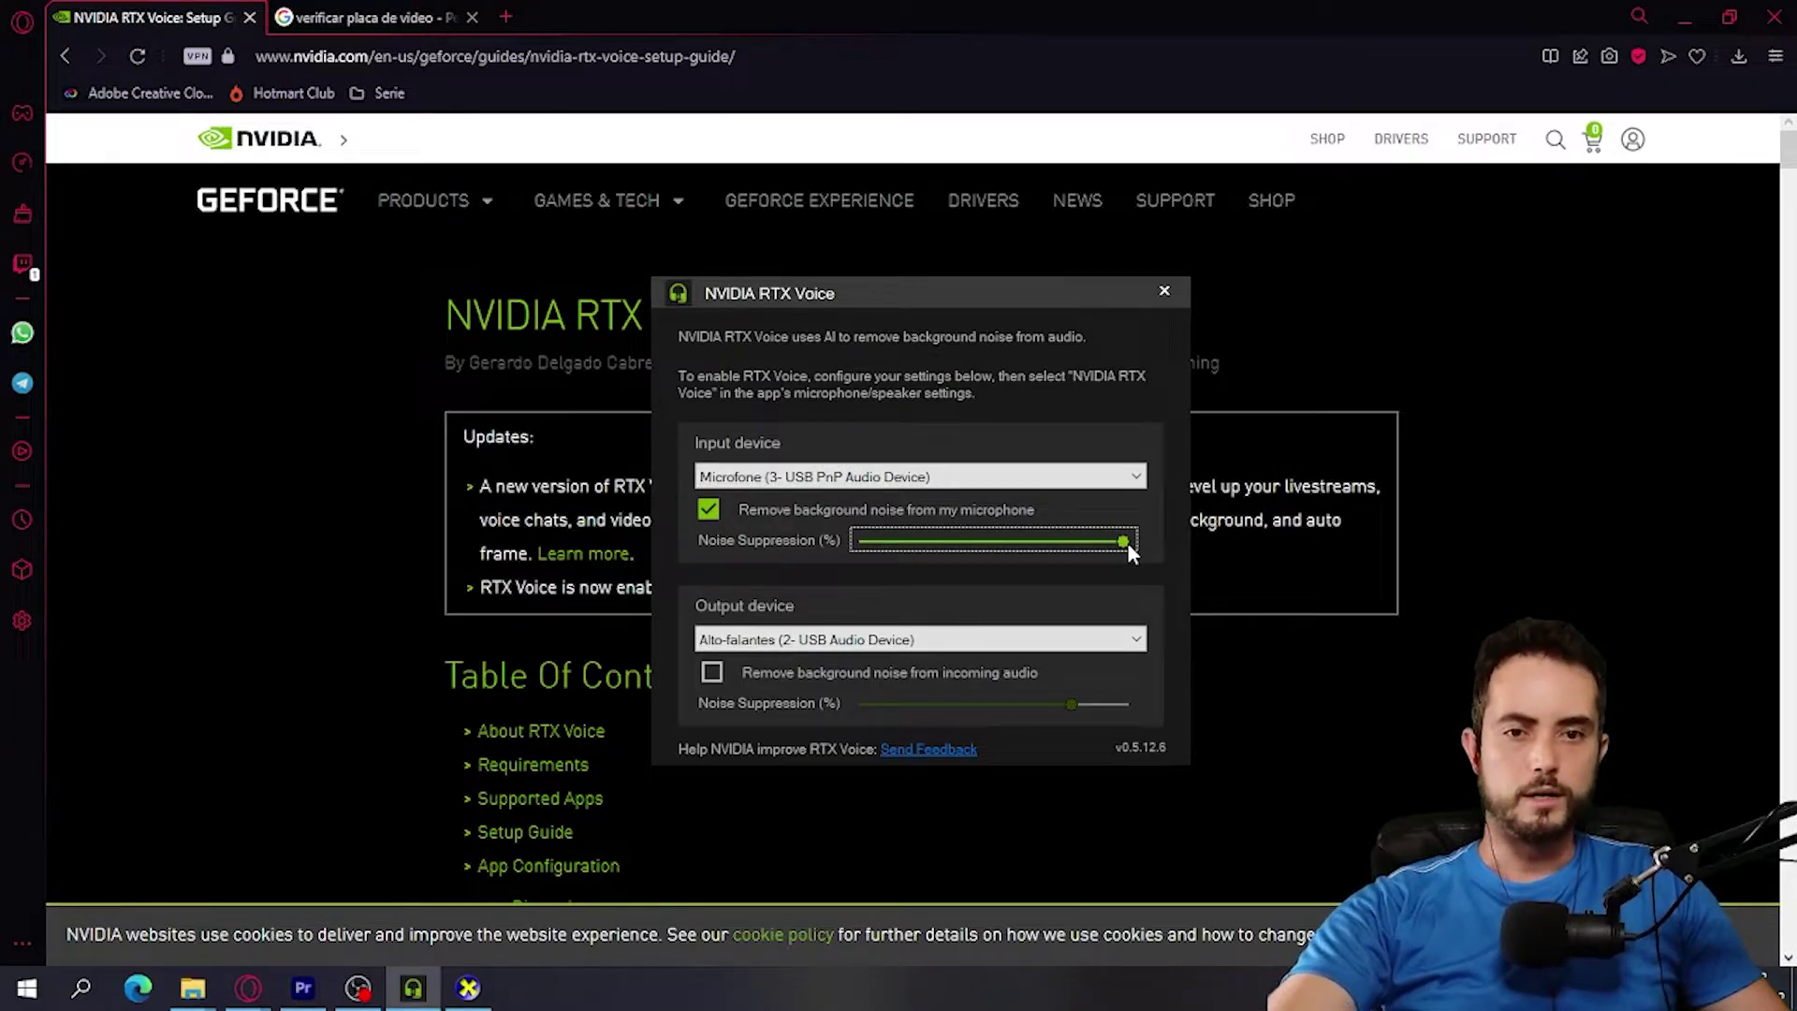
drag(1123, 544, 1083, 548)
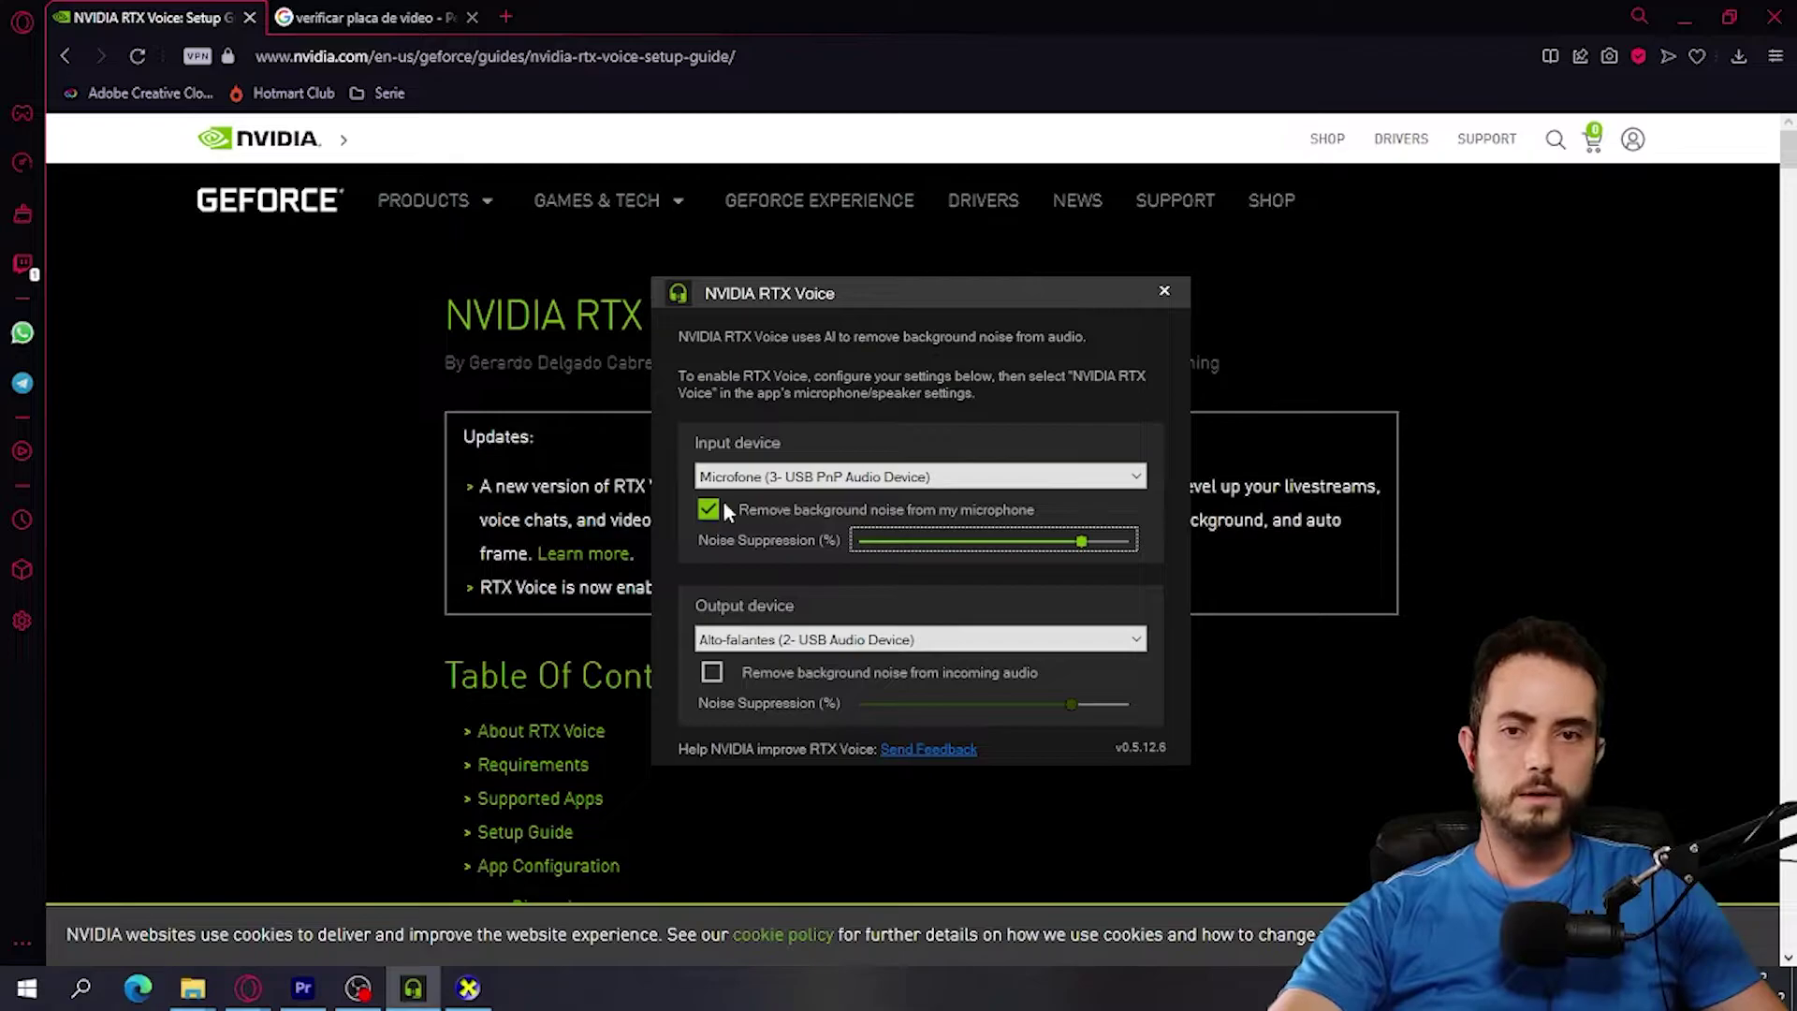
drag(1082, 542, 1066, 543)
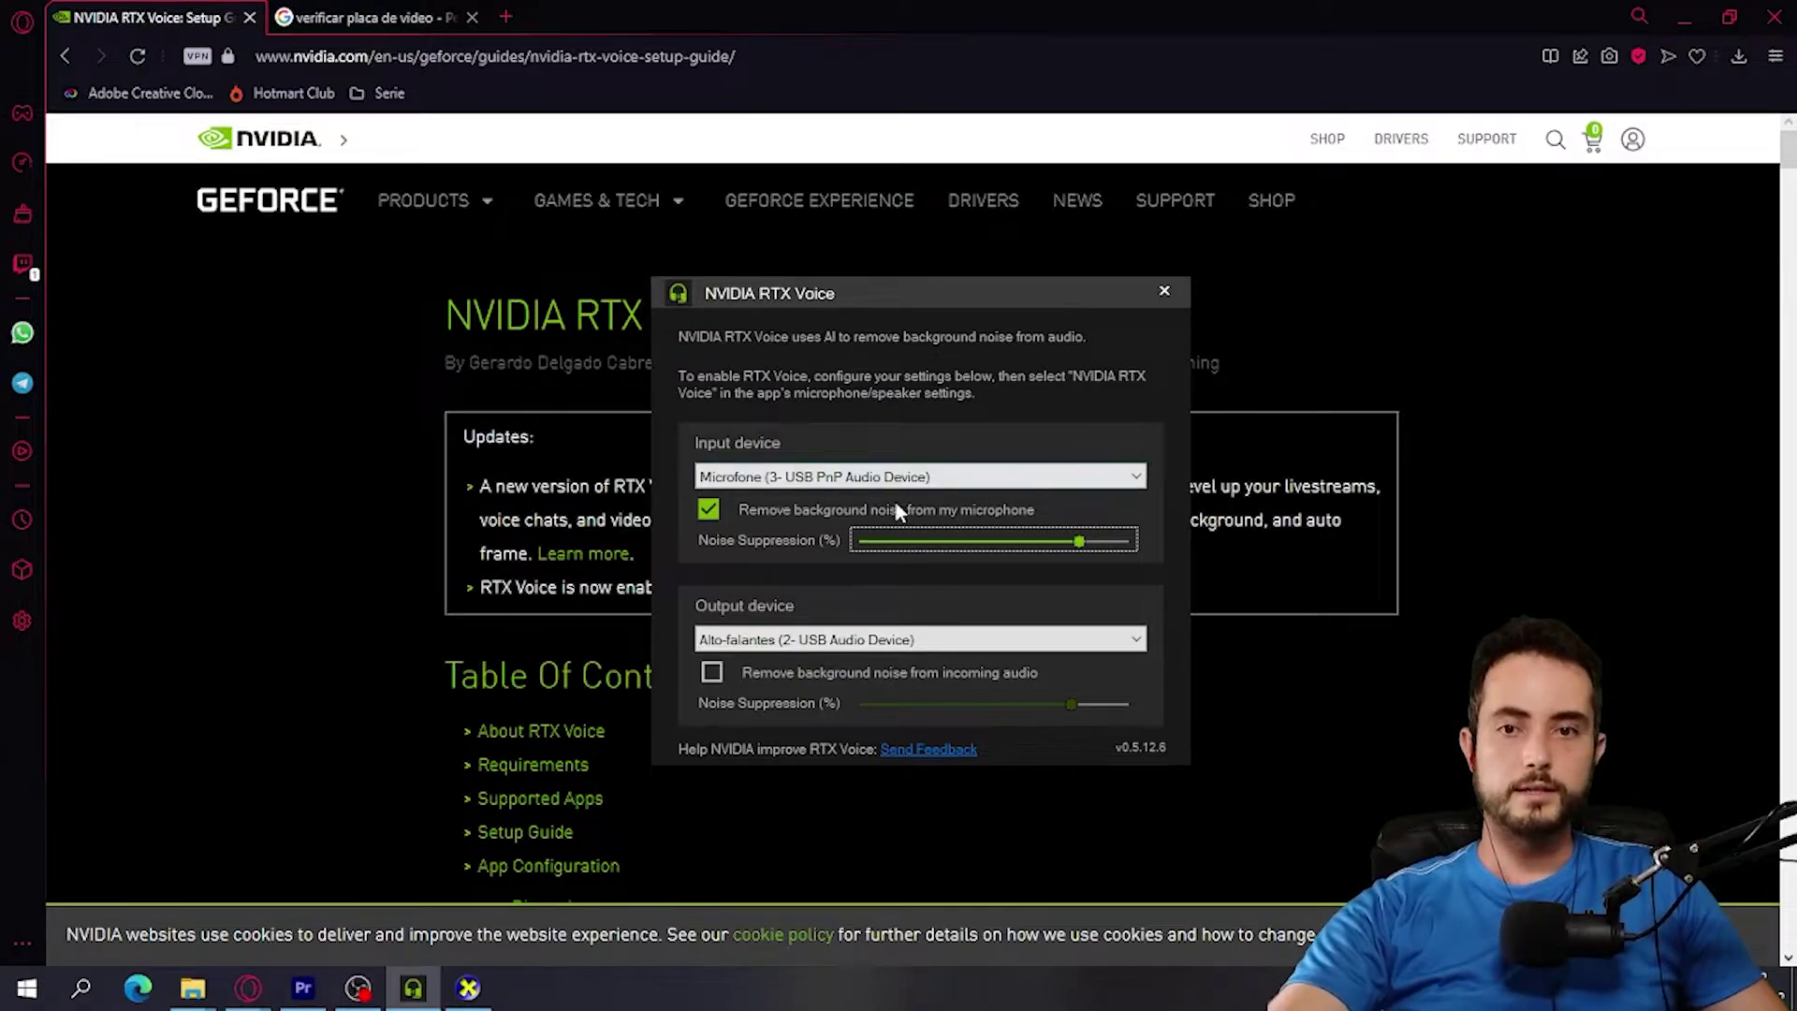
Step: Set microphone noise suppression to 100% with removal on, then launch Discord from Start
click(724, 513)
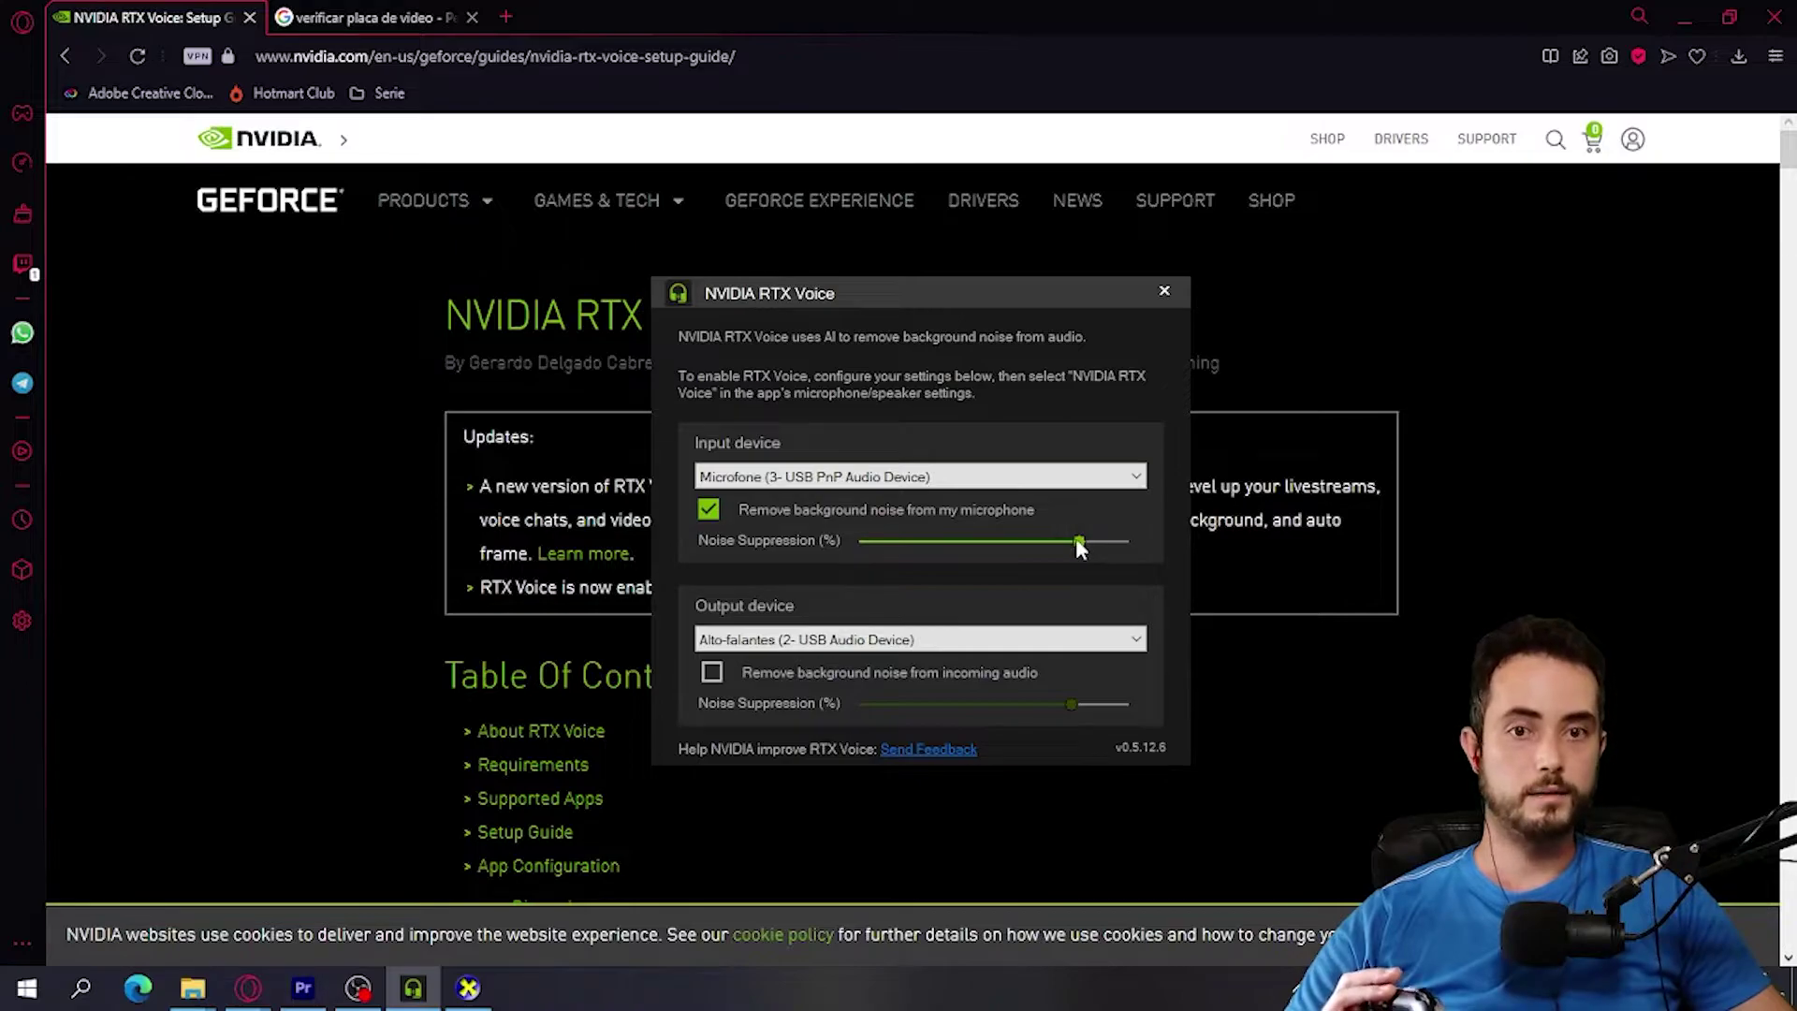
drag(1081, 550, 1143, 540)
click(710, 510)
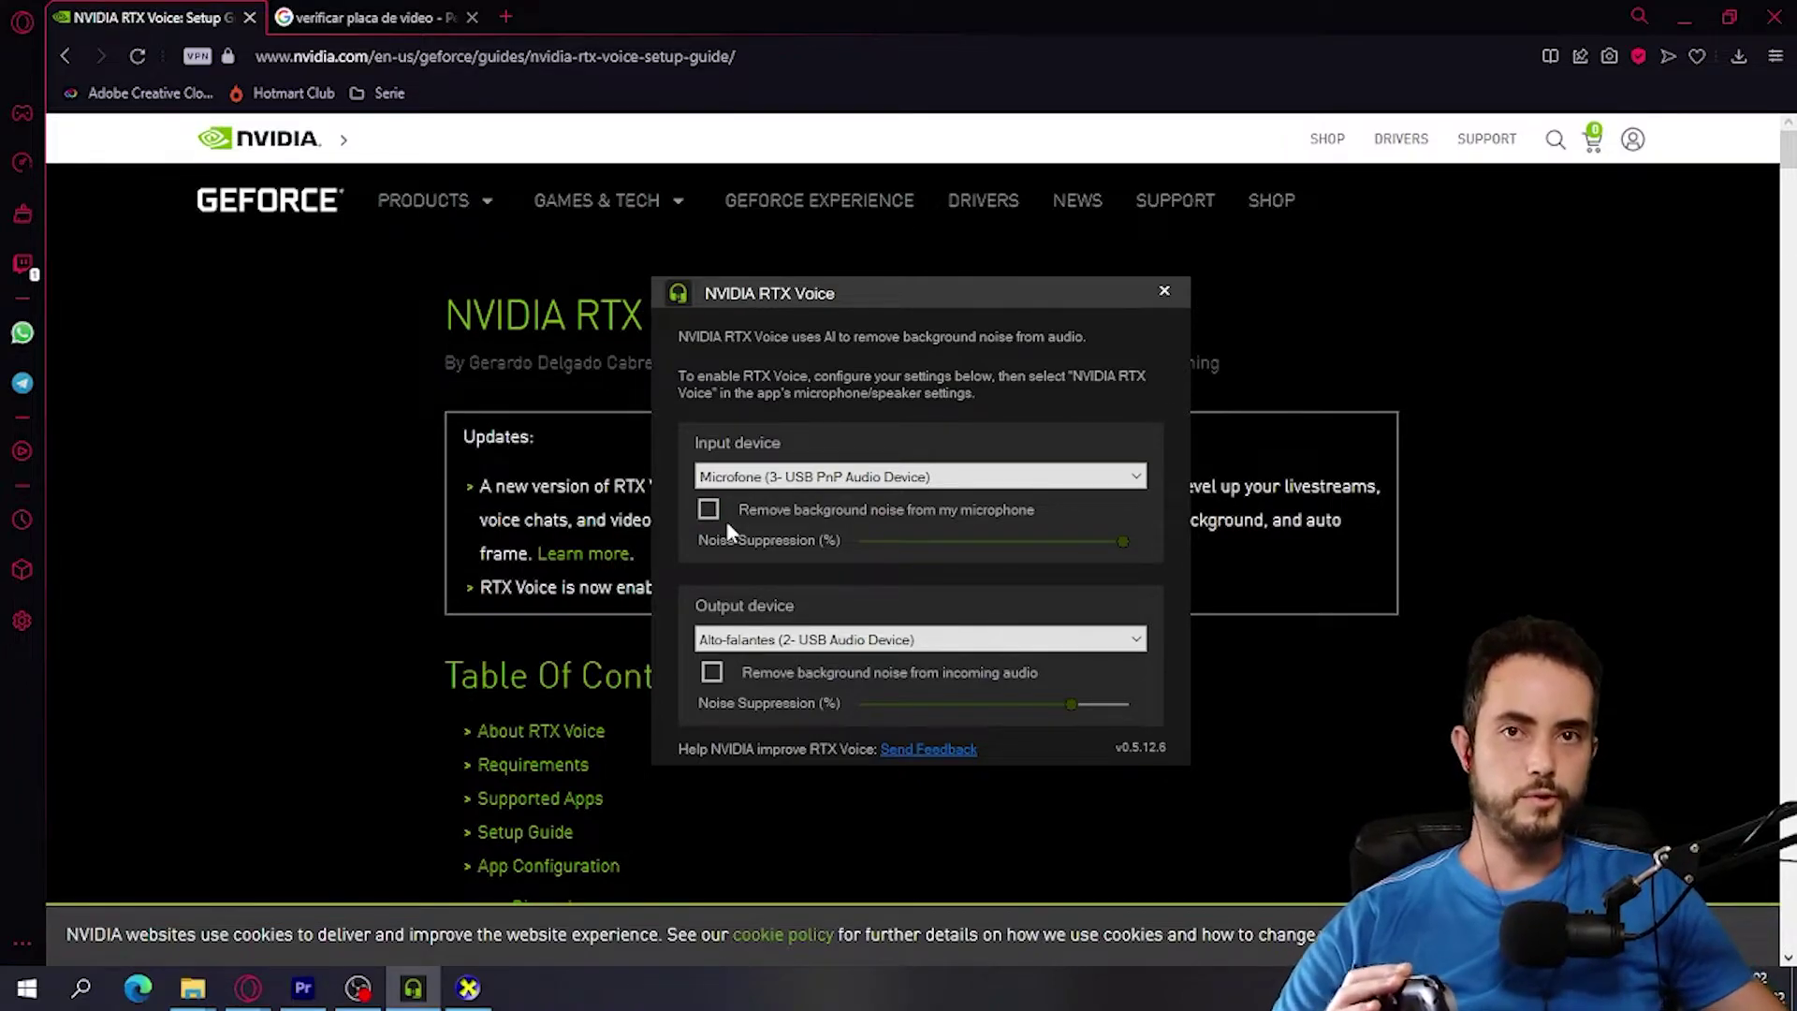
click(717, 507)
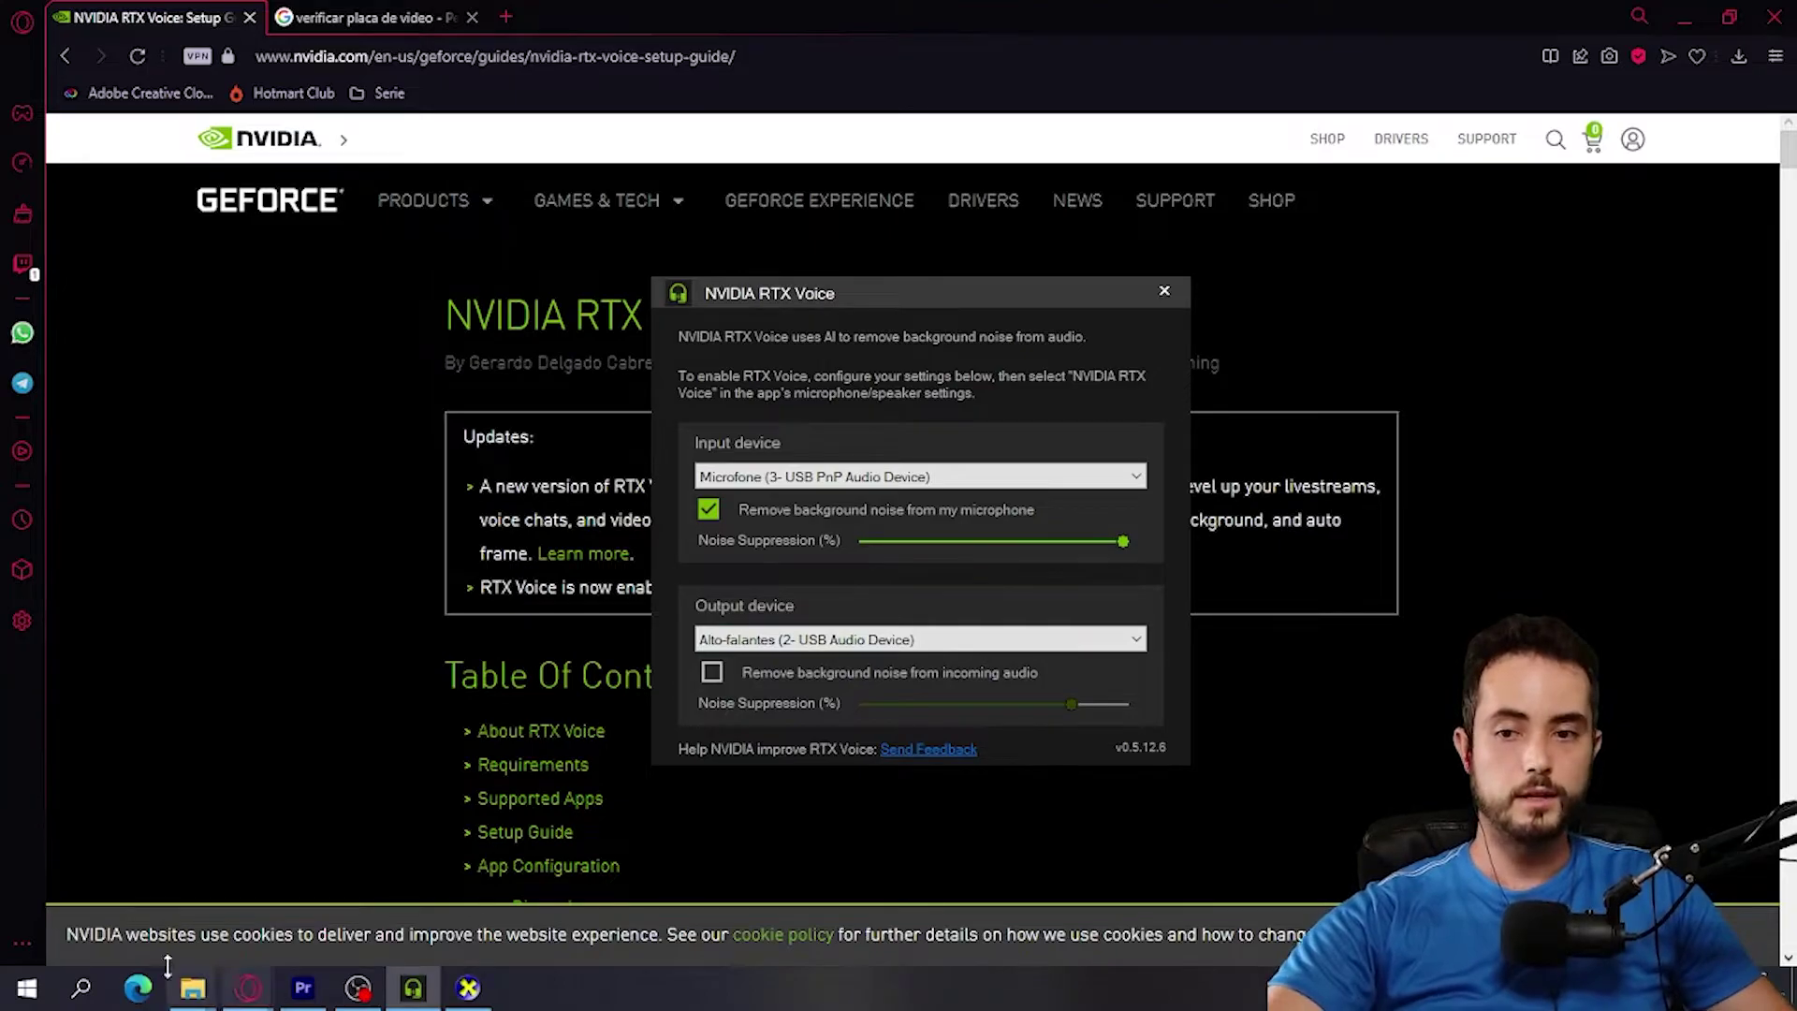
click(27, 988)
click(912, 515)
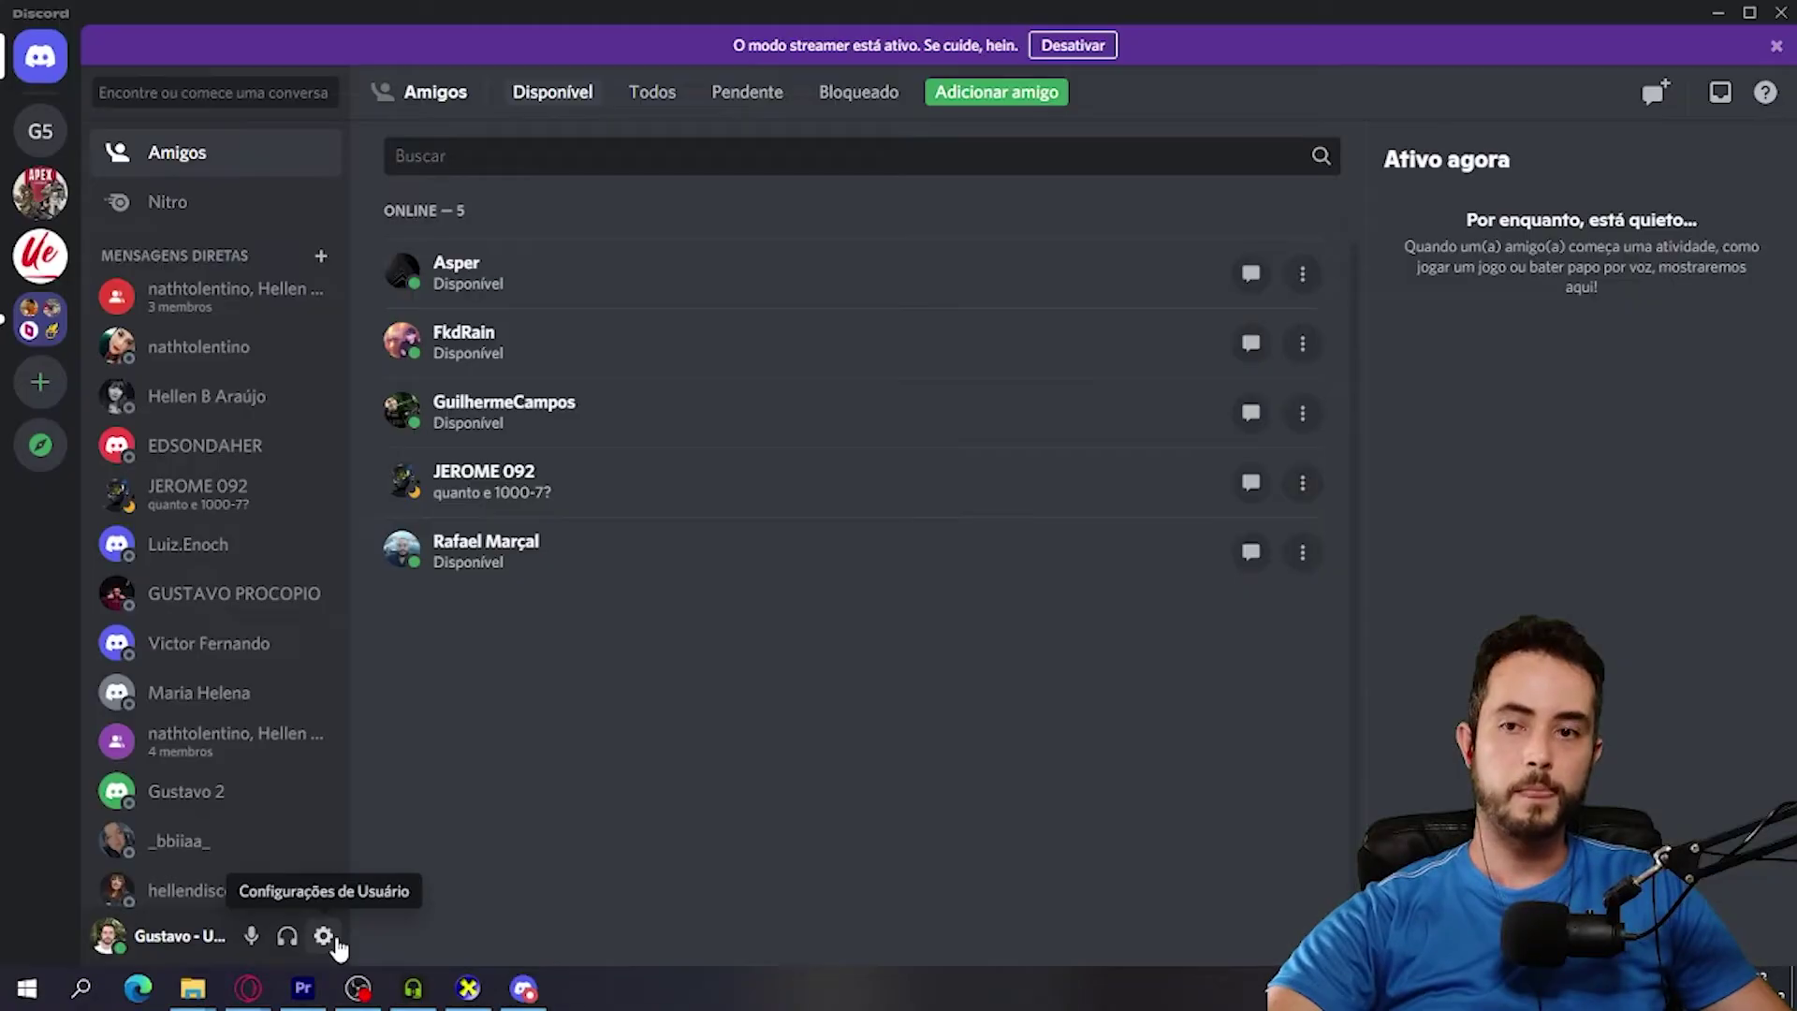
Step: Set Discord's Voz e vídeo input device to Microfone (NVIDIA RTX Voice)
click(328, 935)
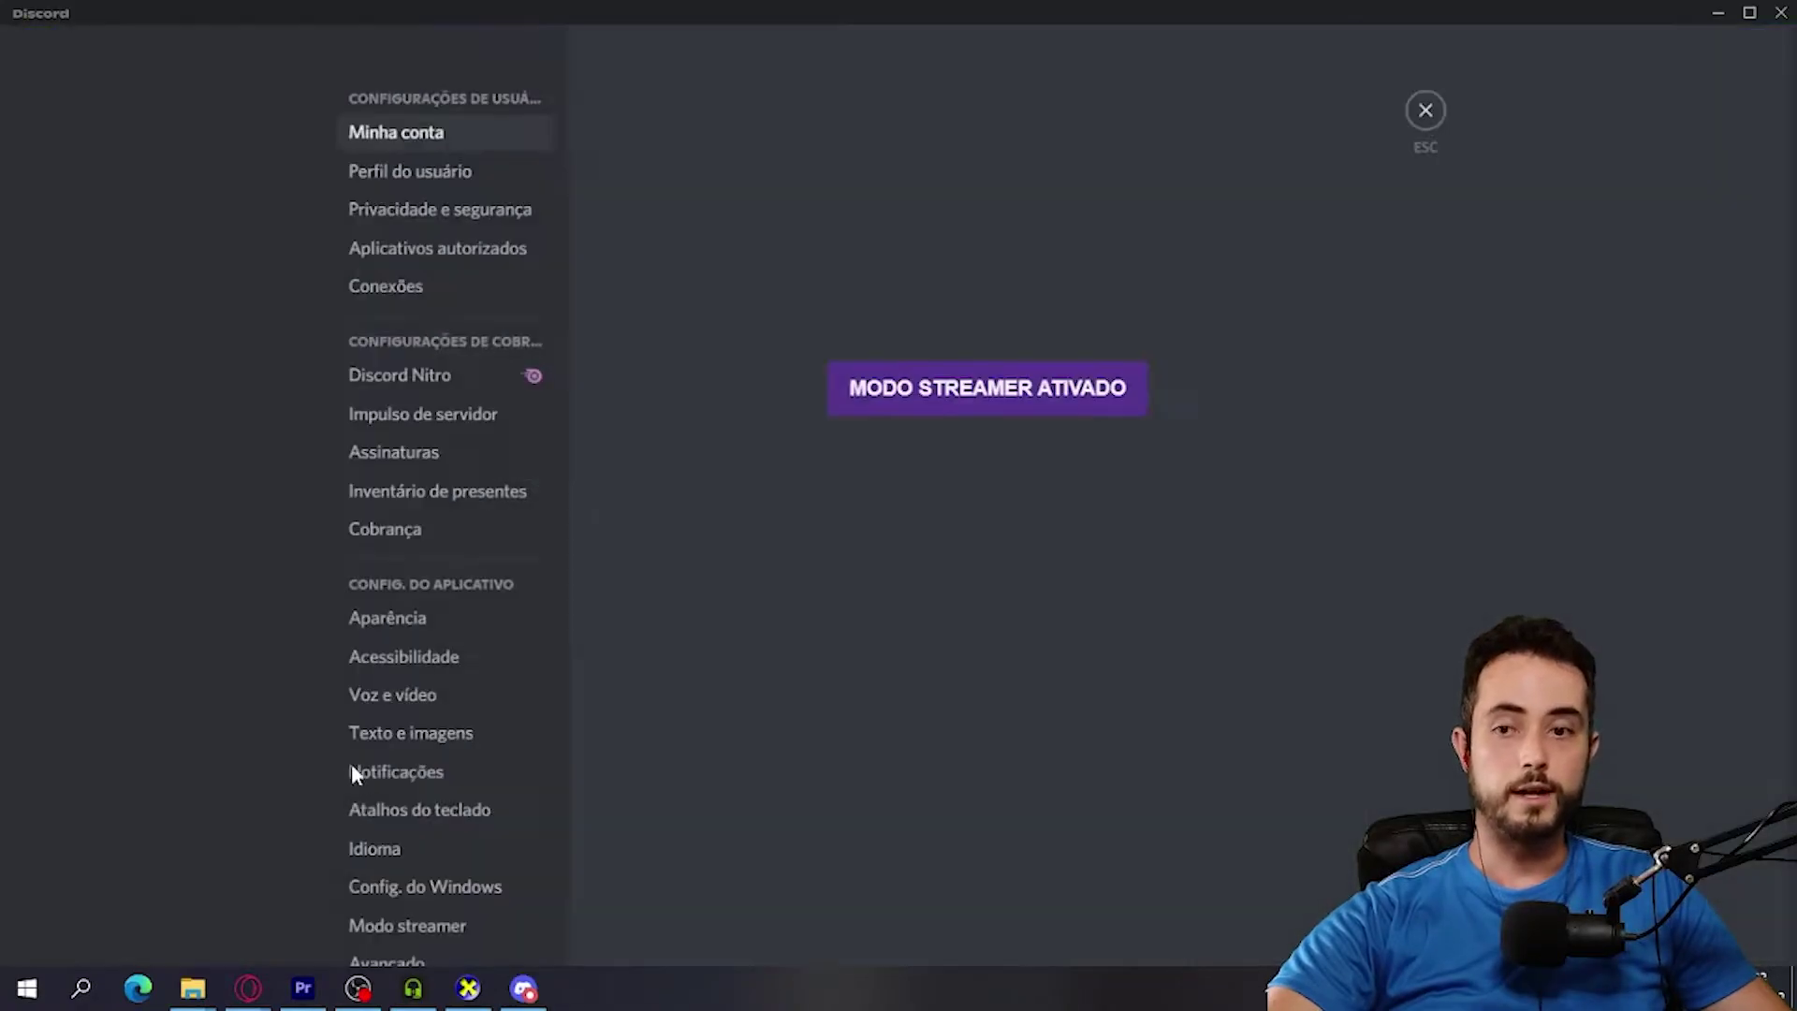
click(405, 697)
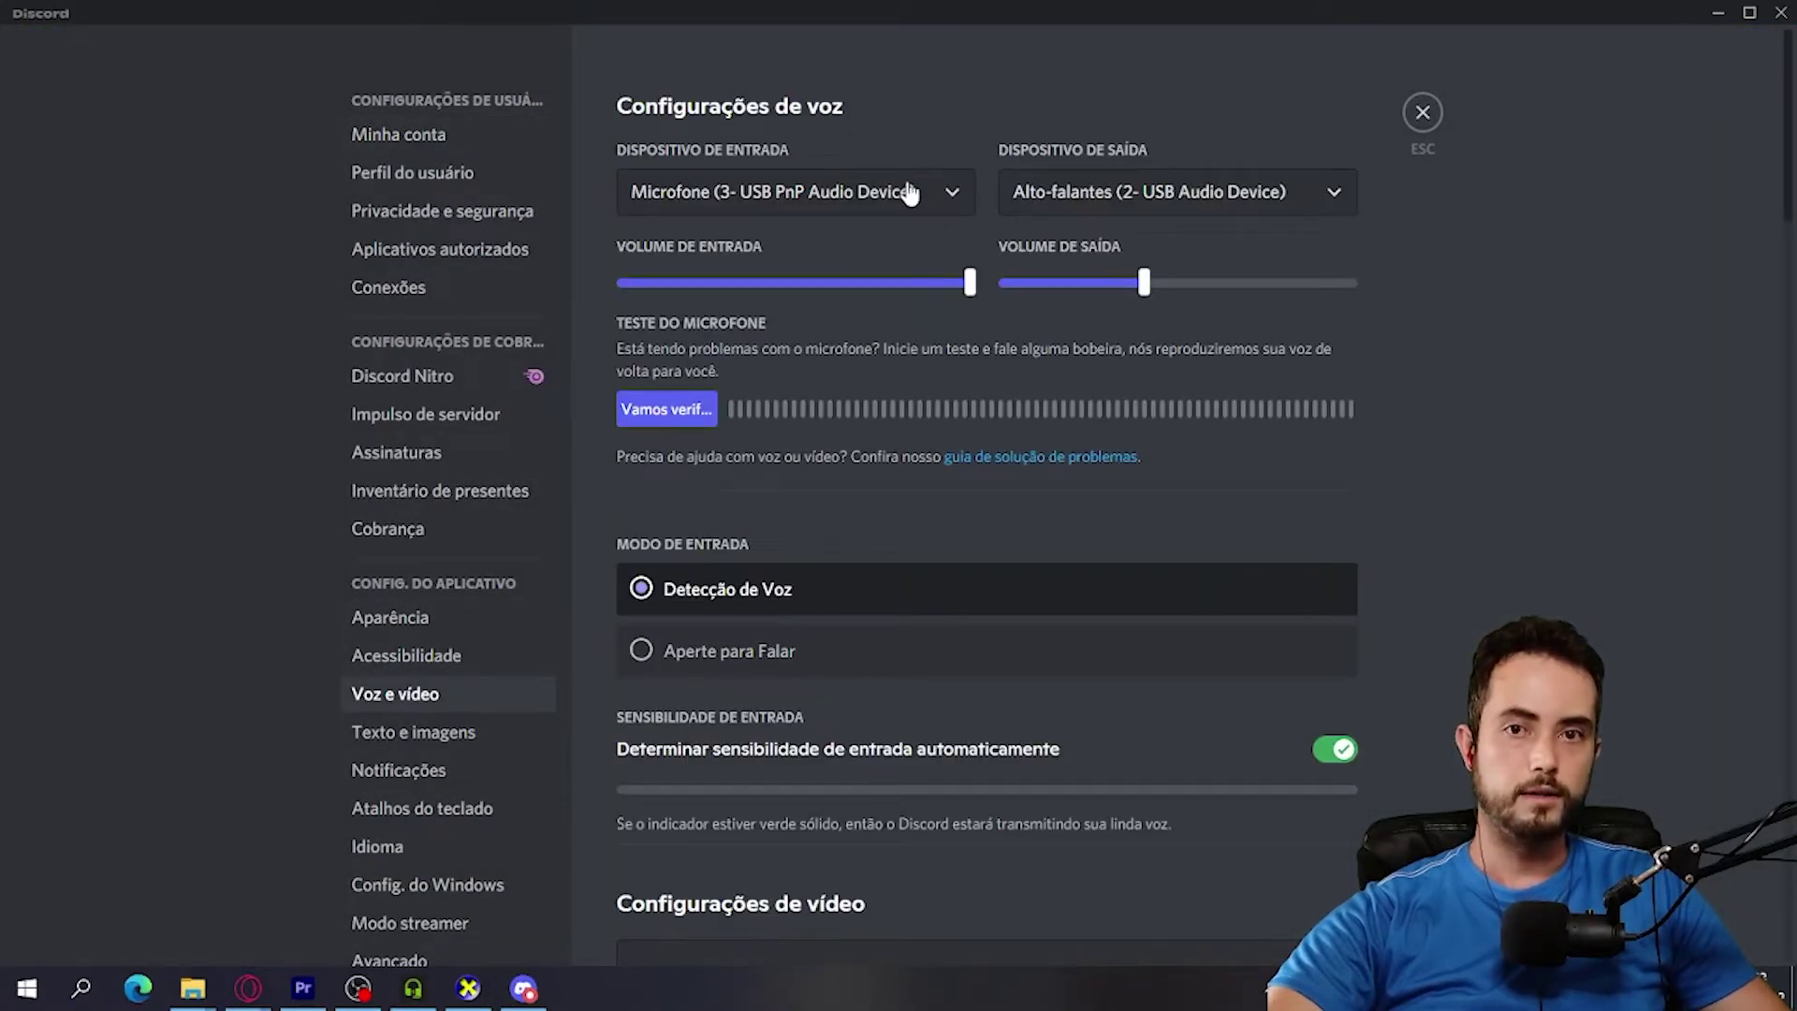
click(811, 192)
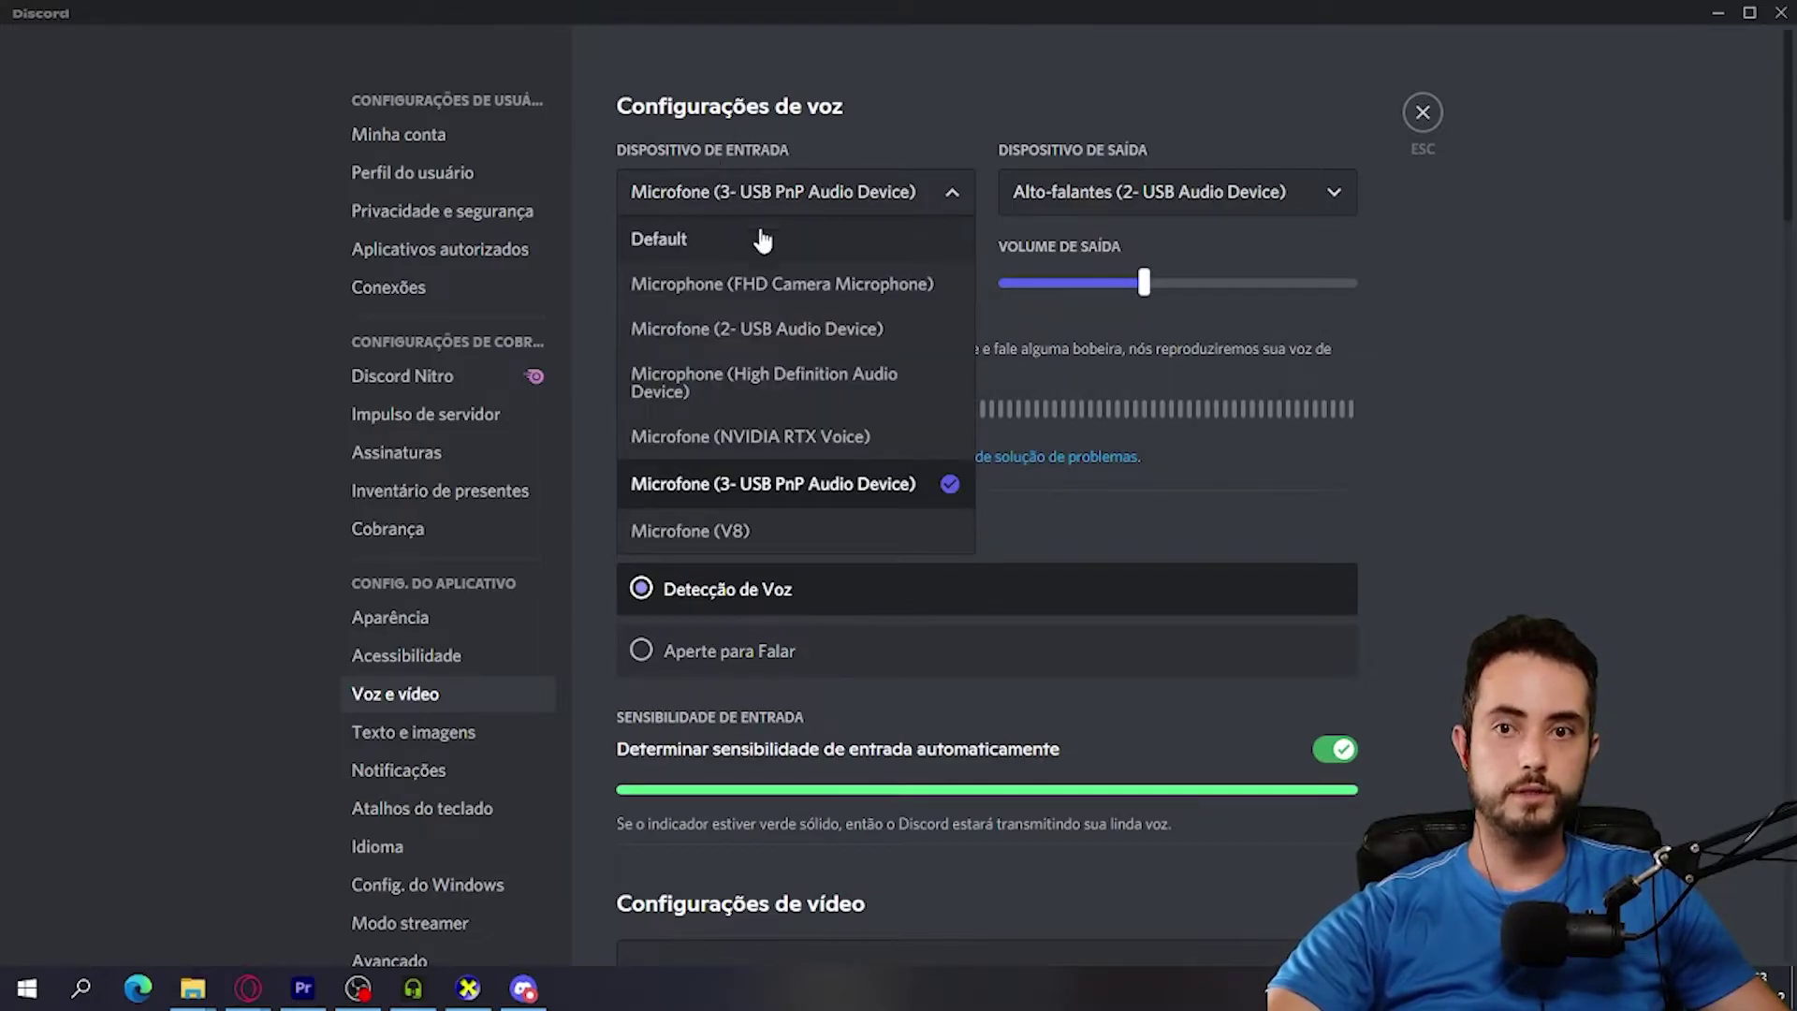
click(810, 436)
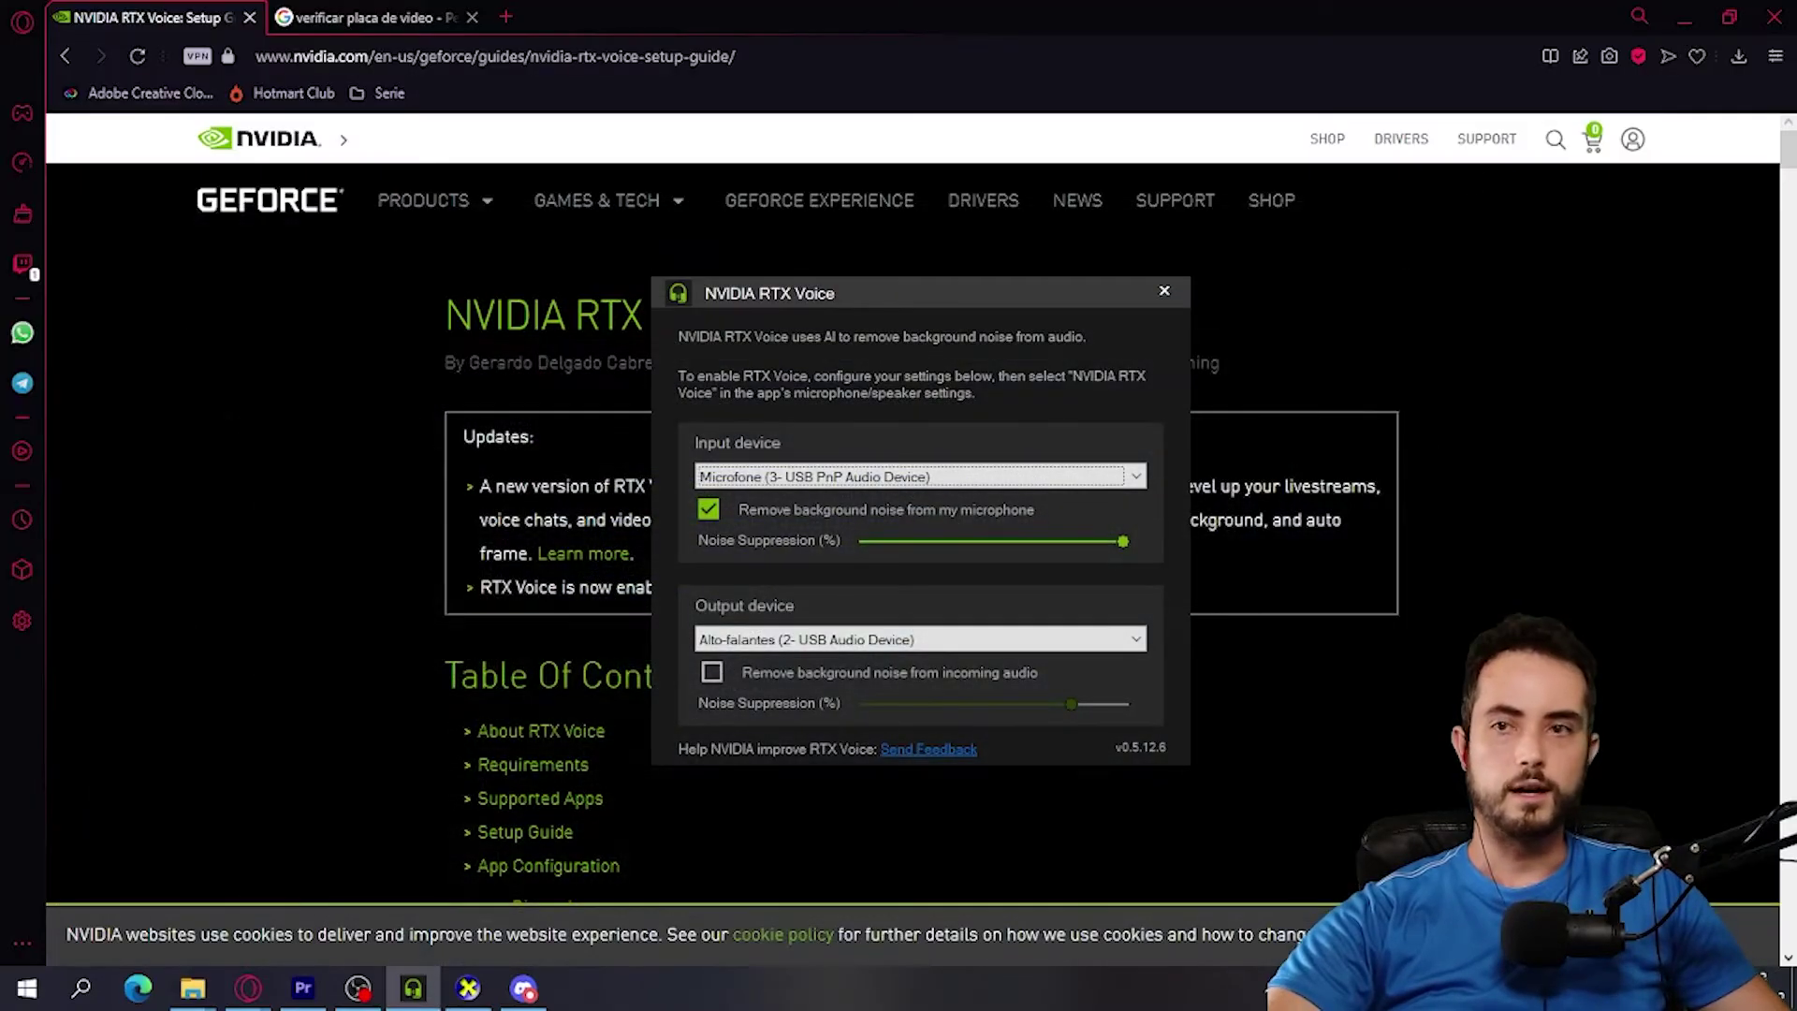
Step: Set the OBS fifine k669b source's device to Microfone (NVIDIA RTX Voice)
key(alt+Tab)
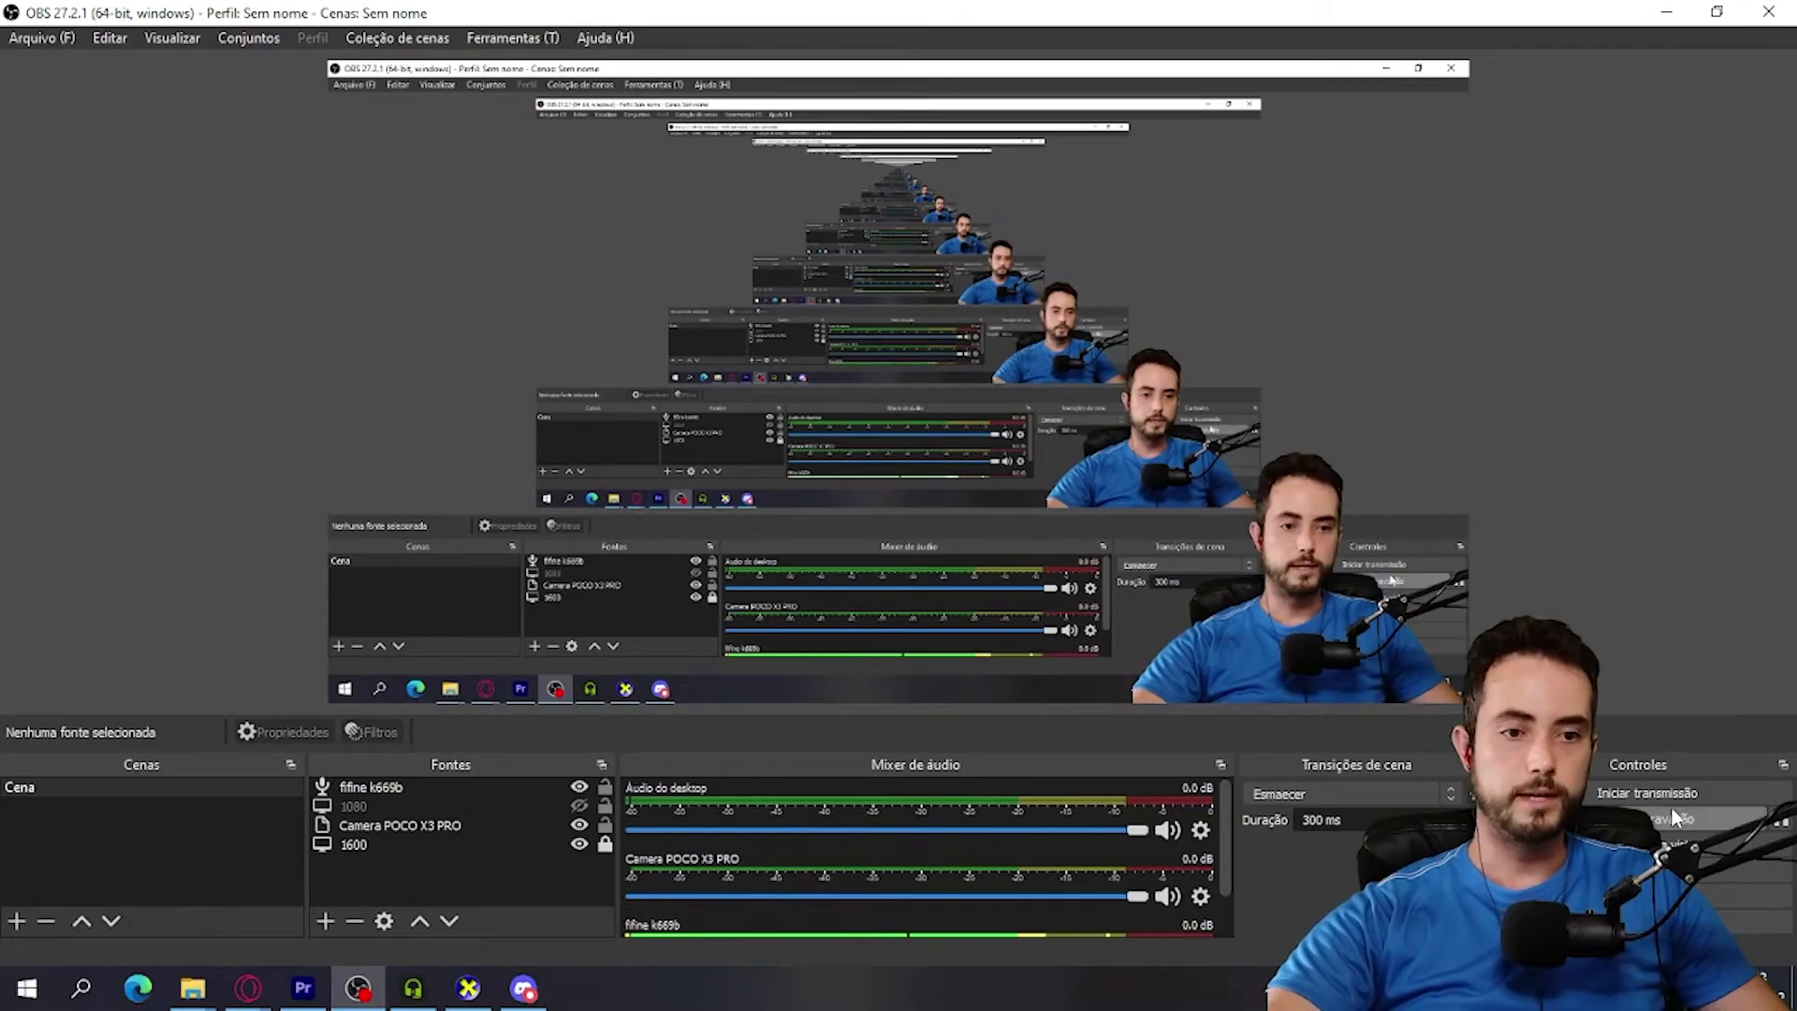
click(453, 787)
right_click(455, 786)
click(525, 766)
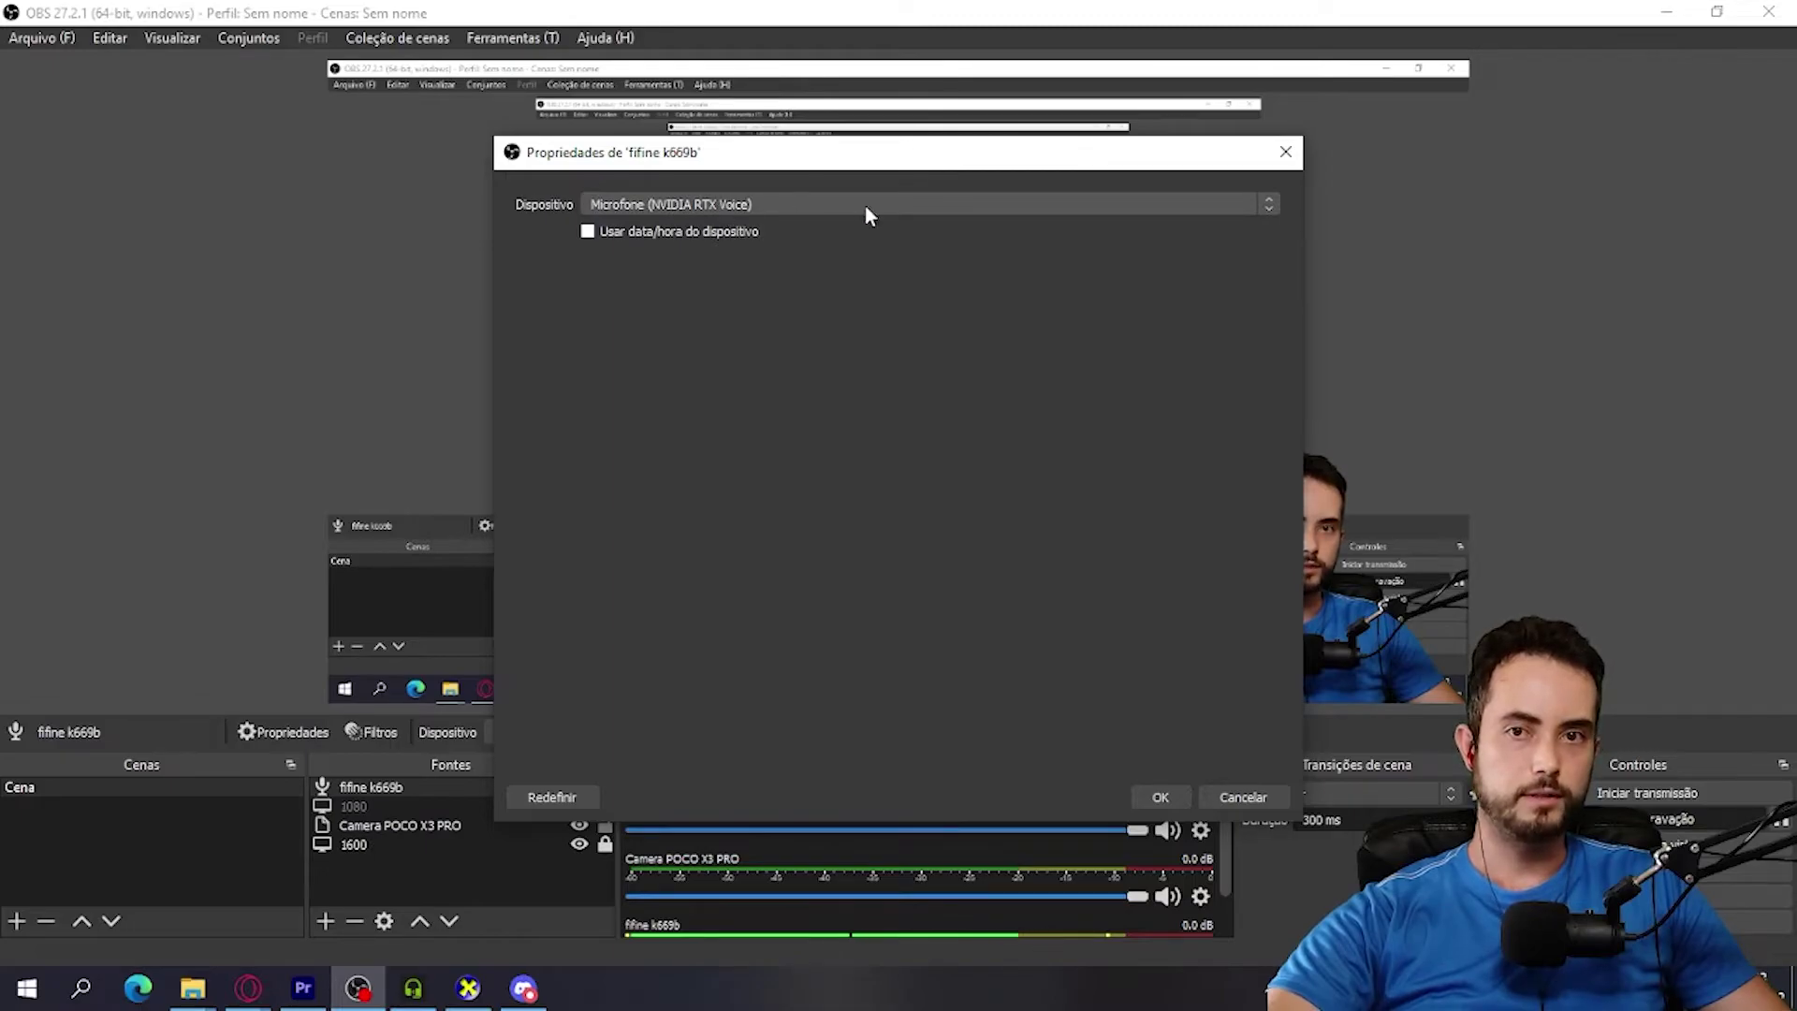
click(1285, 151)
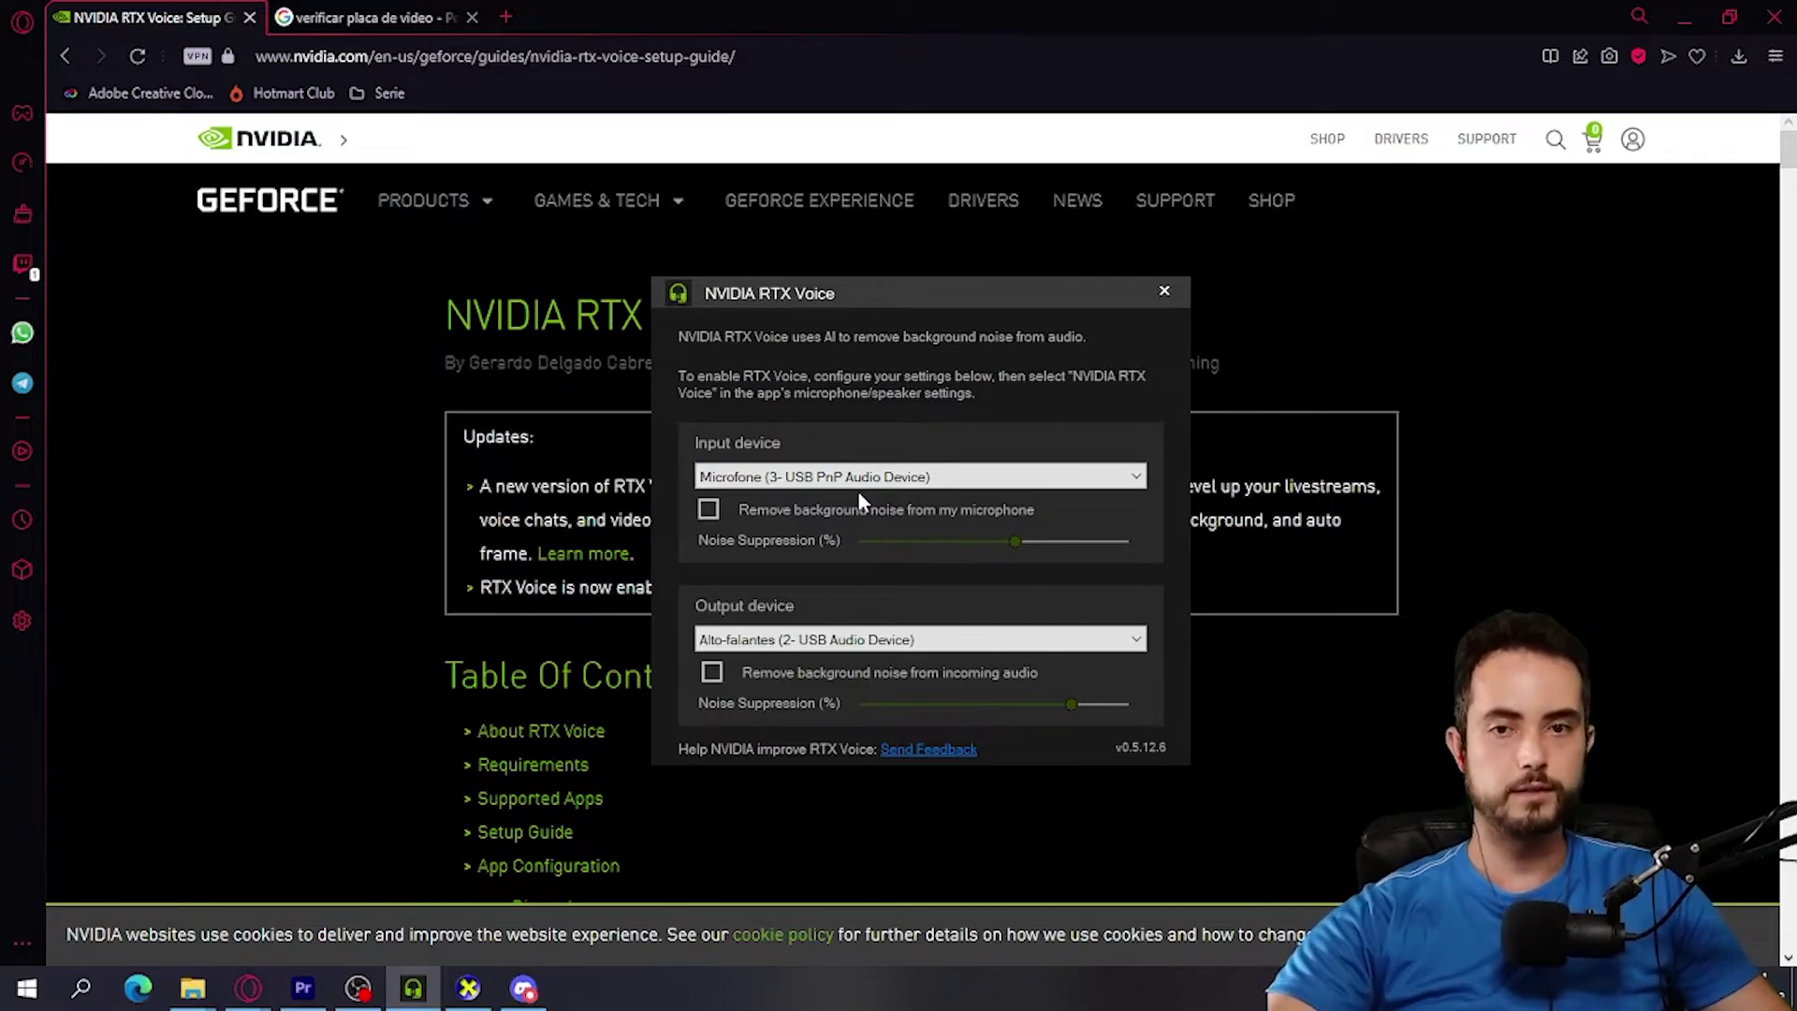
Step: Minimise RTX Voice and highlight 'RTX Voice' in the setup guide's page title
click(426, 990)
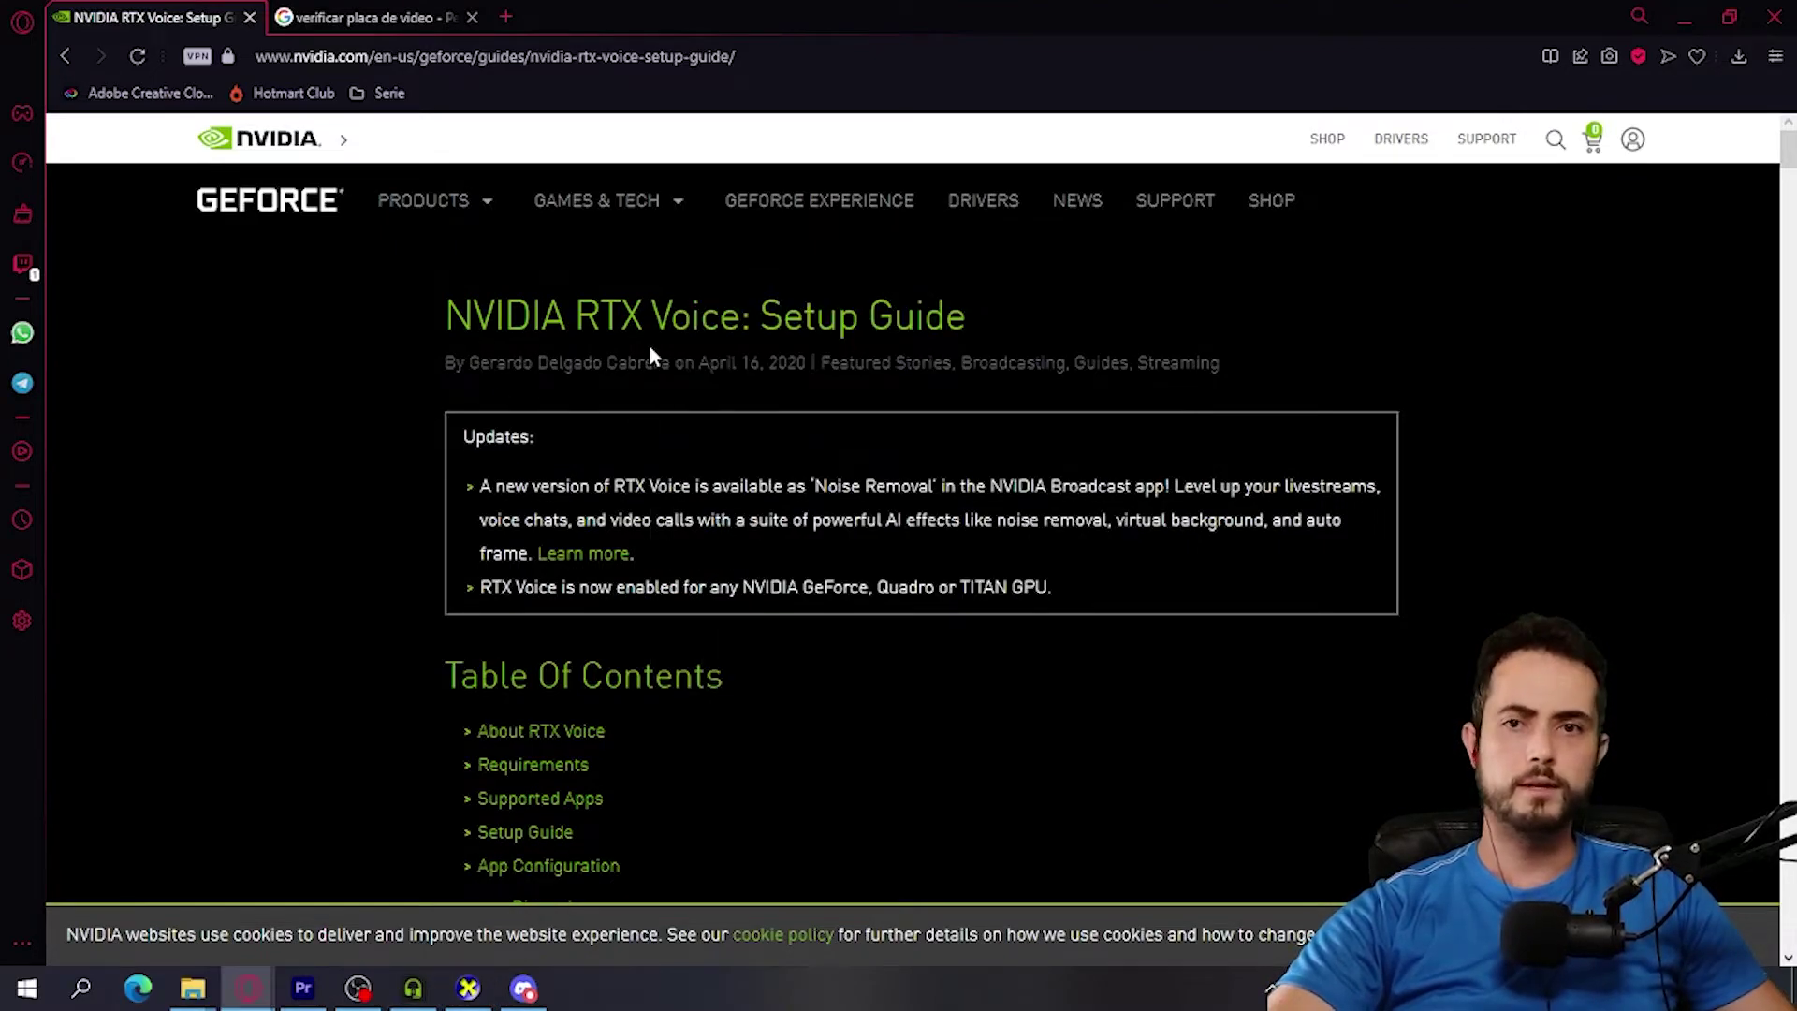
drag(575, 317, 652, 317)
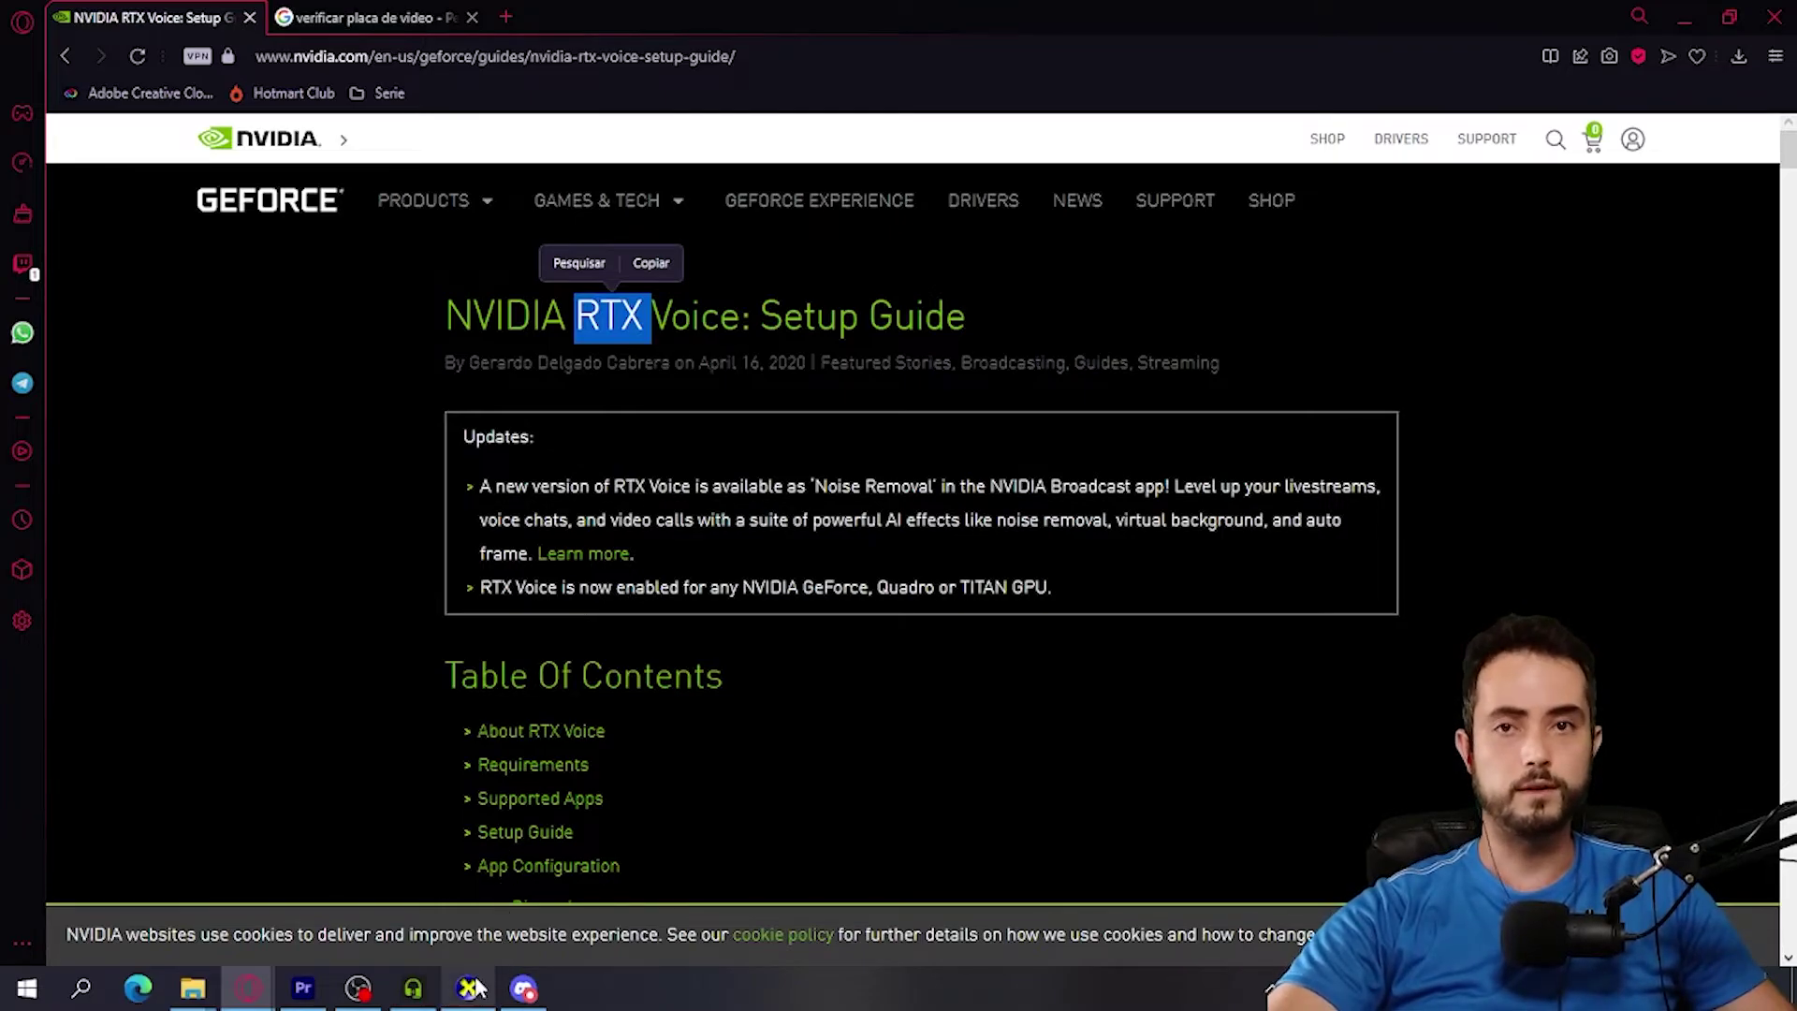
mouse_move(471, 988)
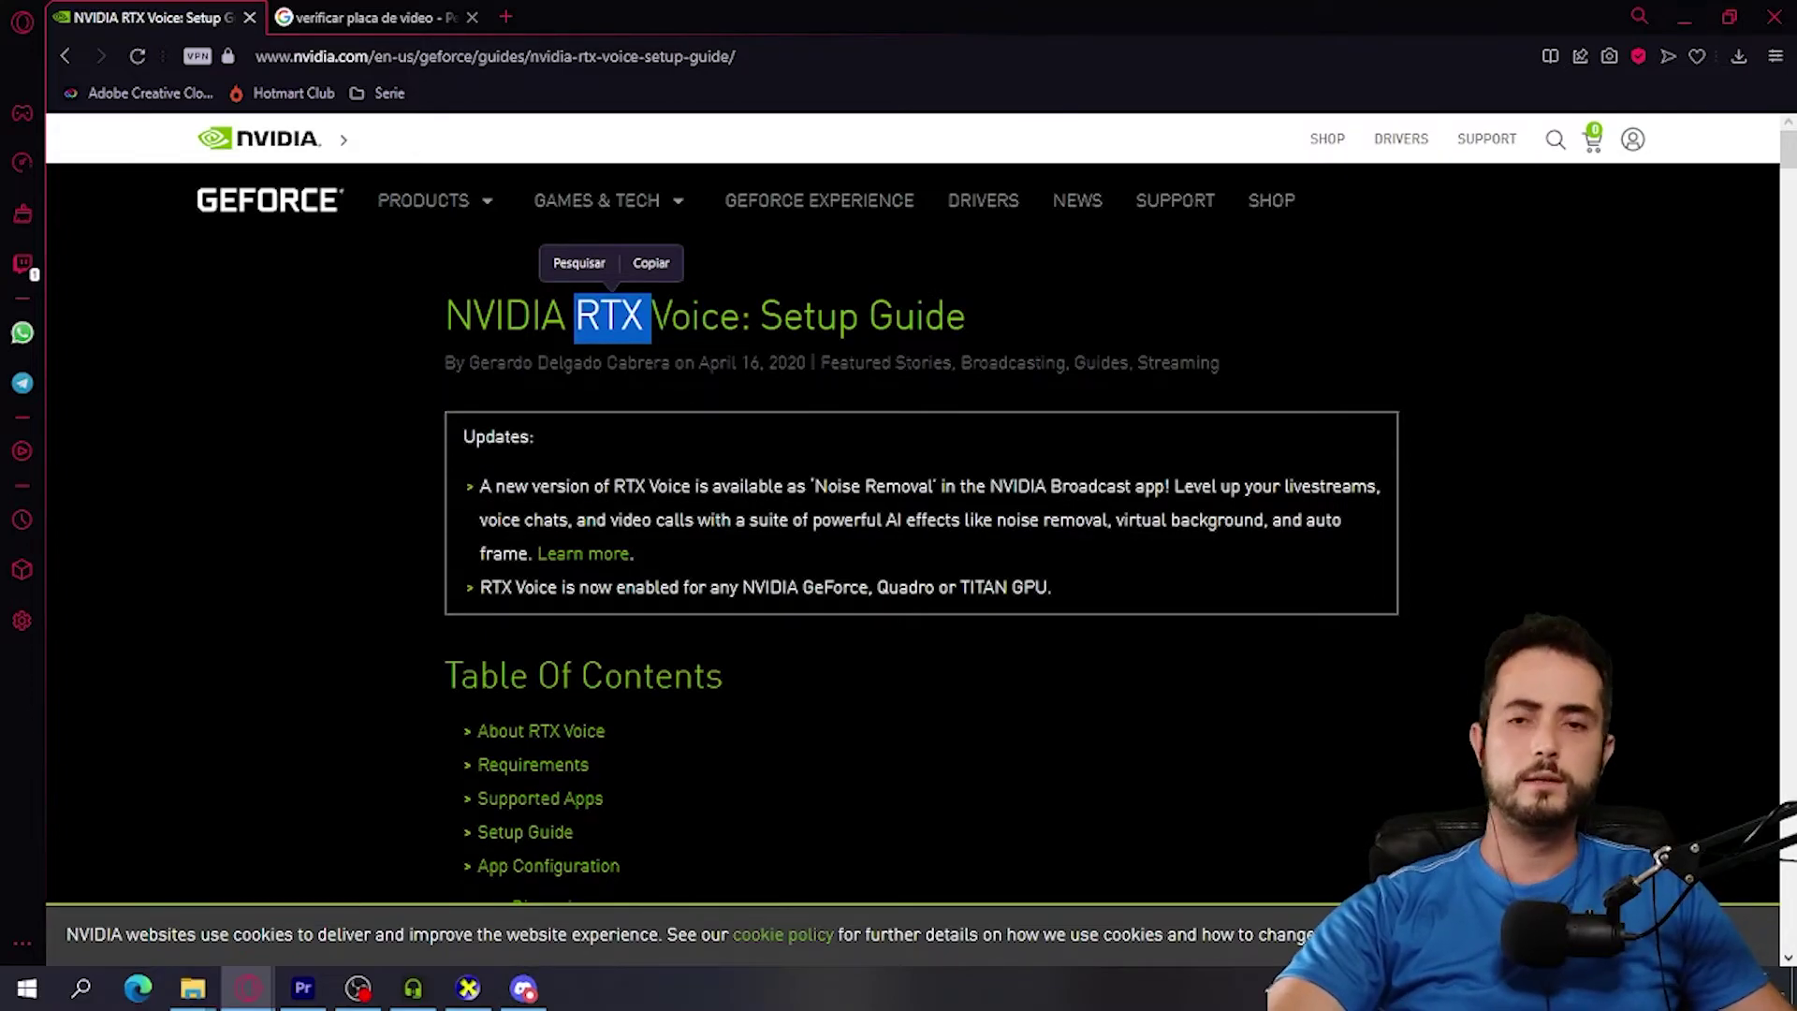
key(Escape)
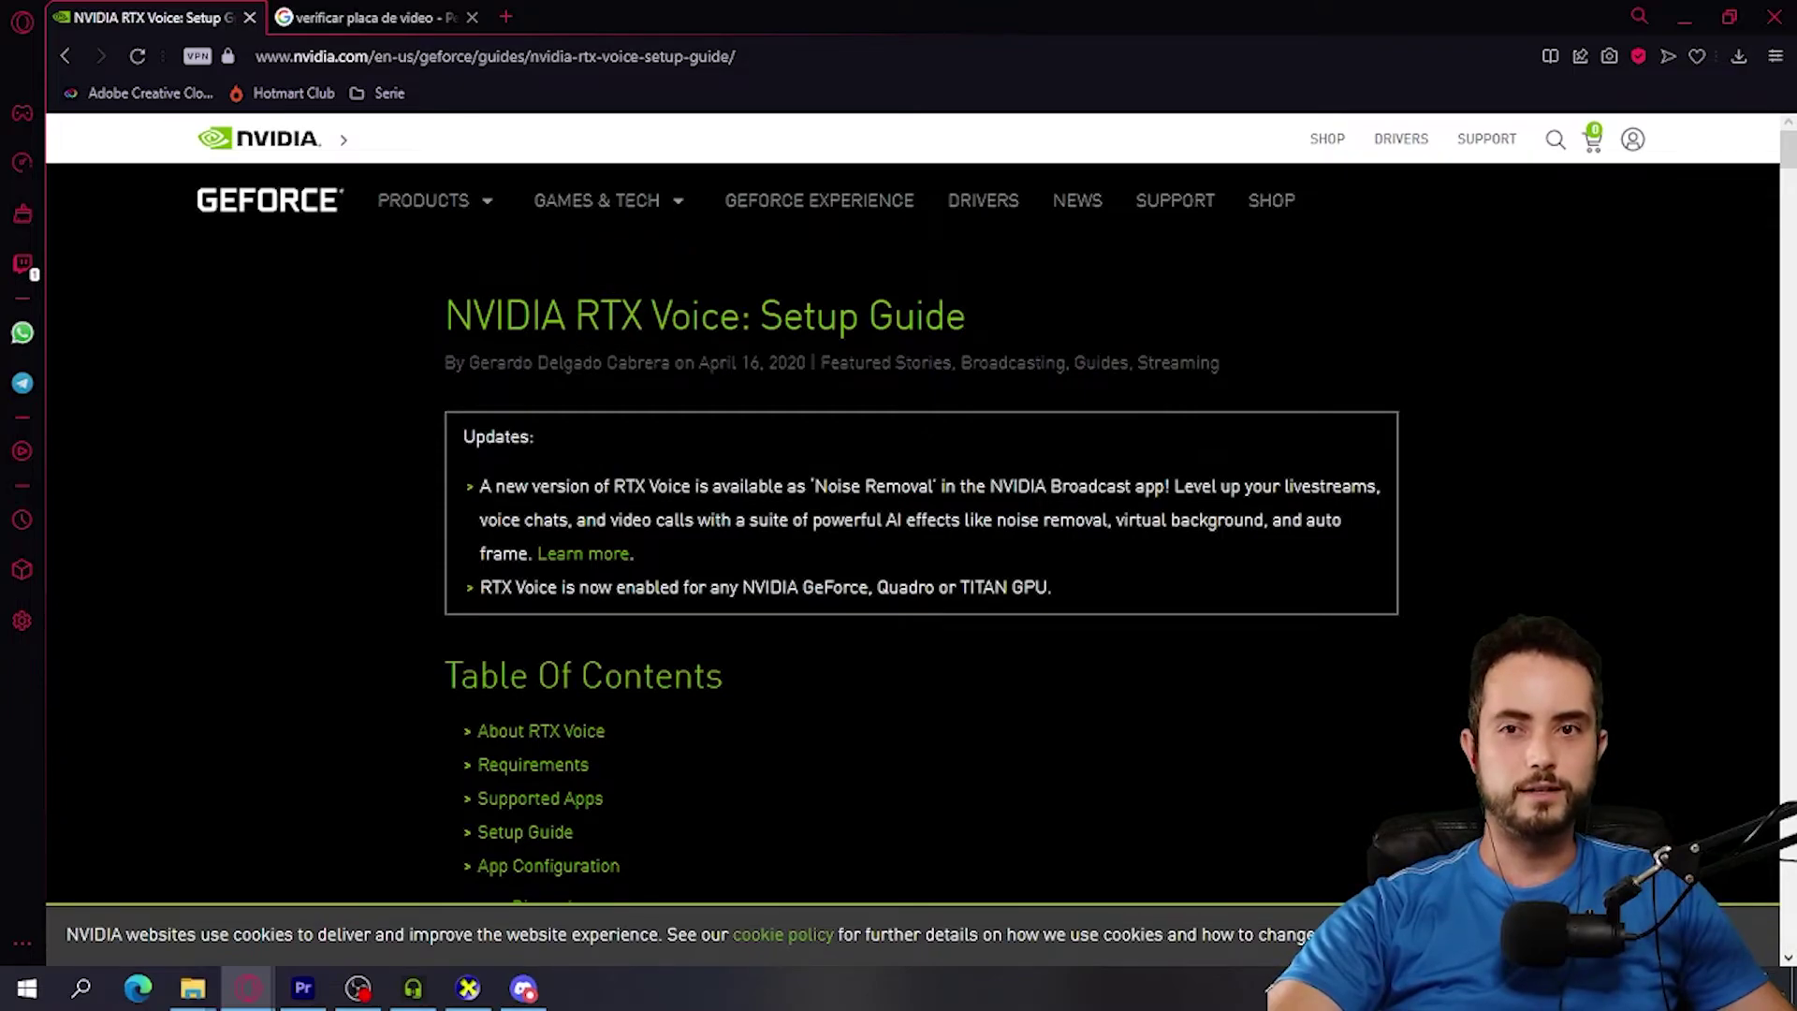
drag(575, 317, 740, 317)
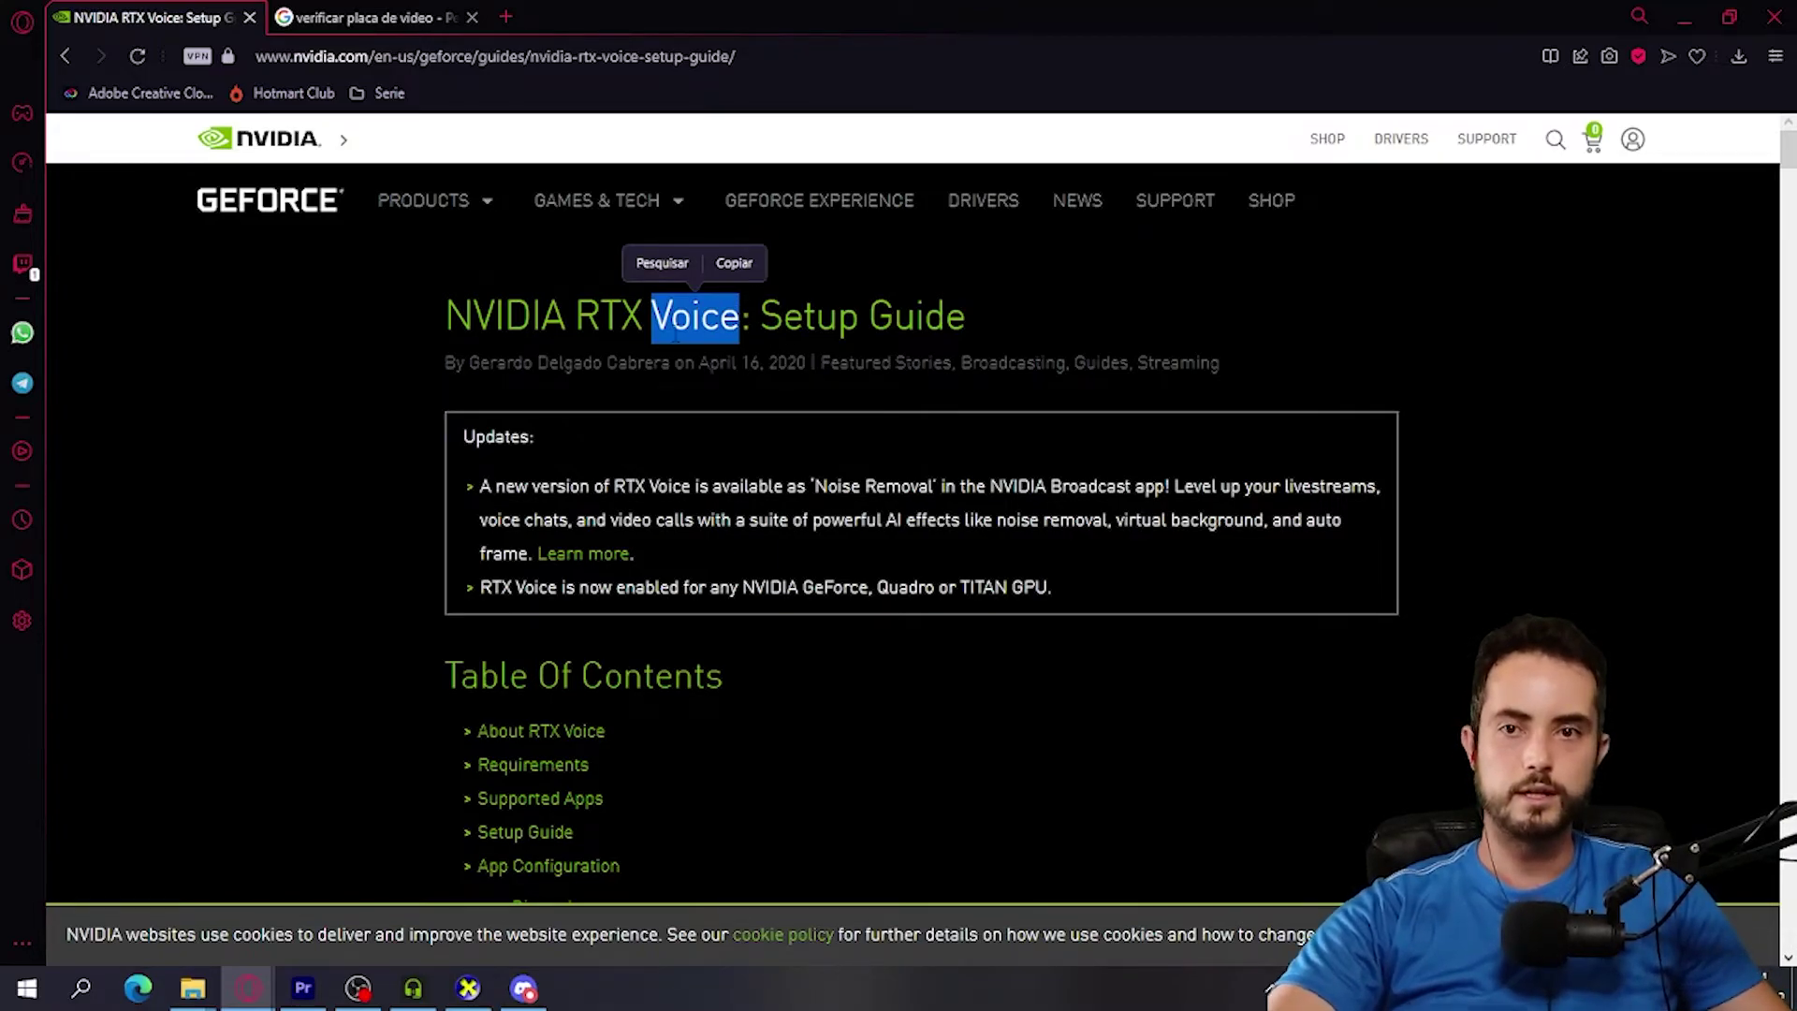
drag(574, 316, 760, 317)
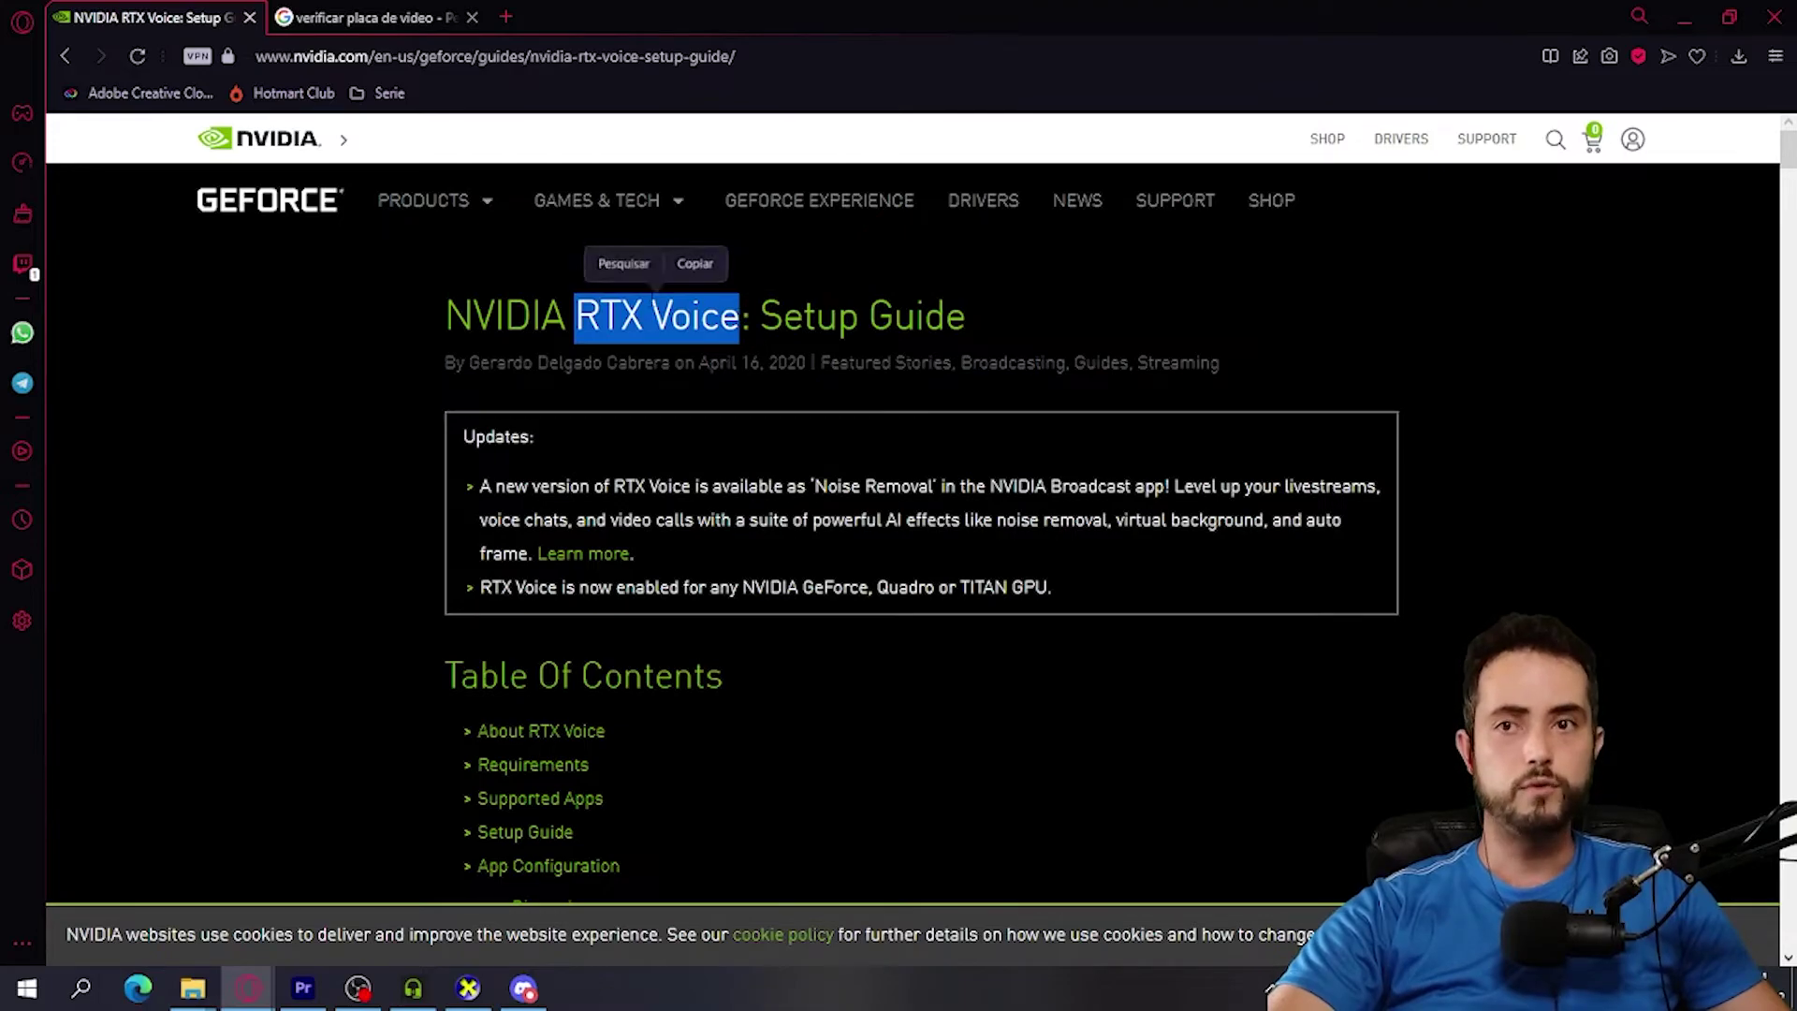
Step: Highlight the guide's NVIDIA Broadcast and RTX Voice (GTX cards) download links
scroll(840, 658, down, 10)
scroll(840, 658, up, 4)
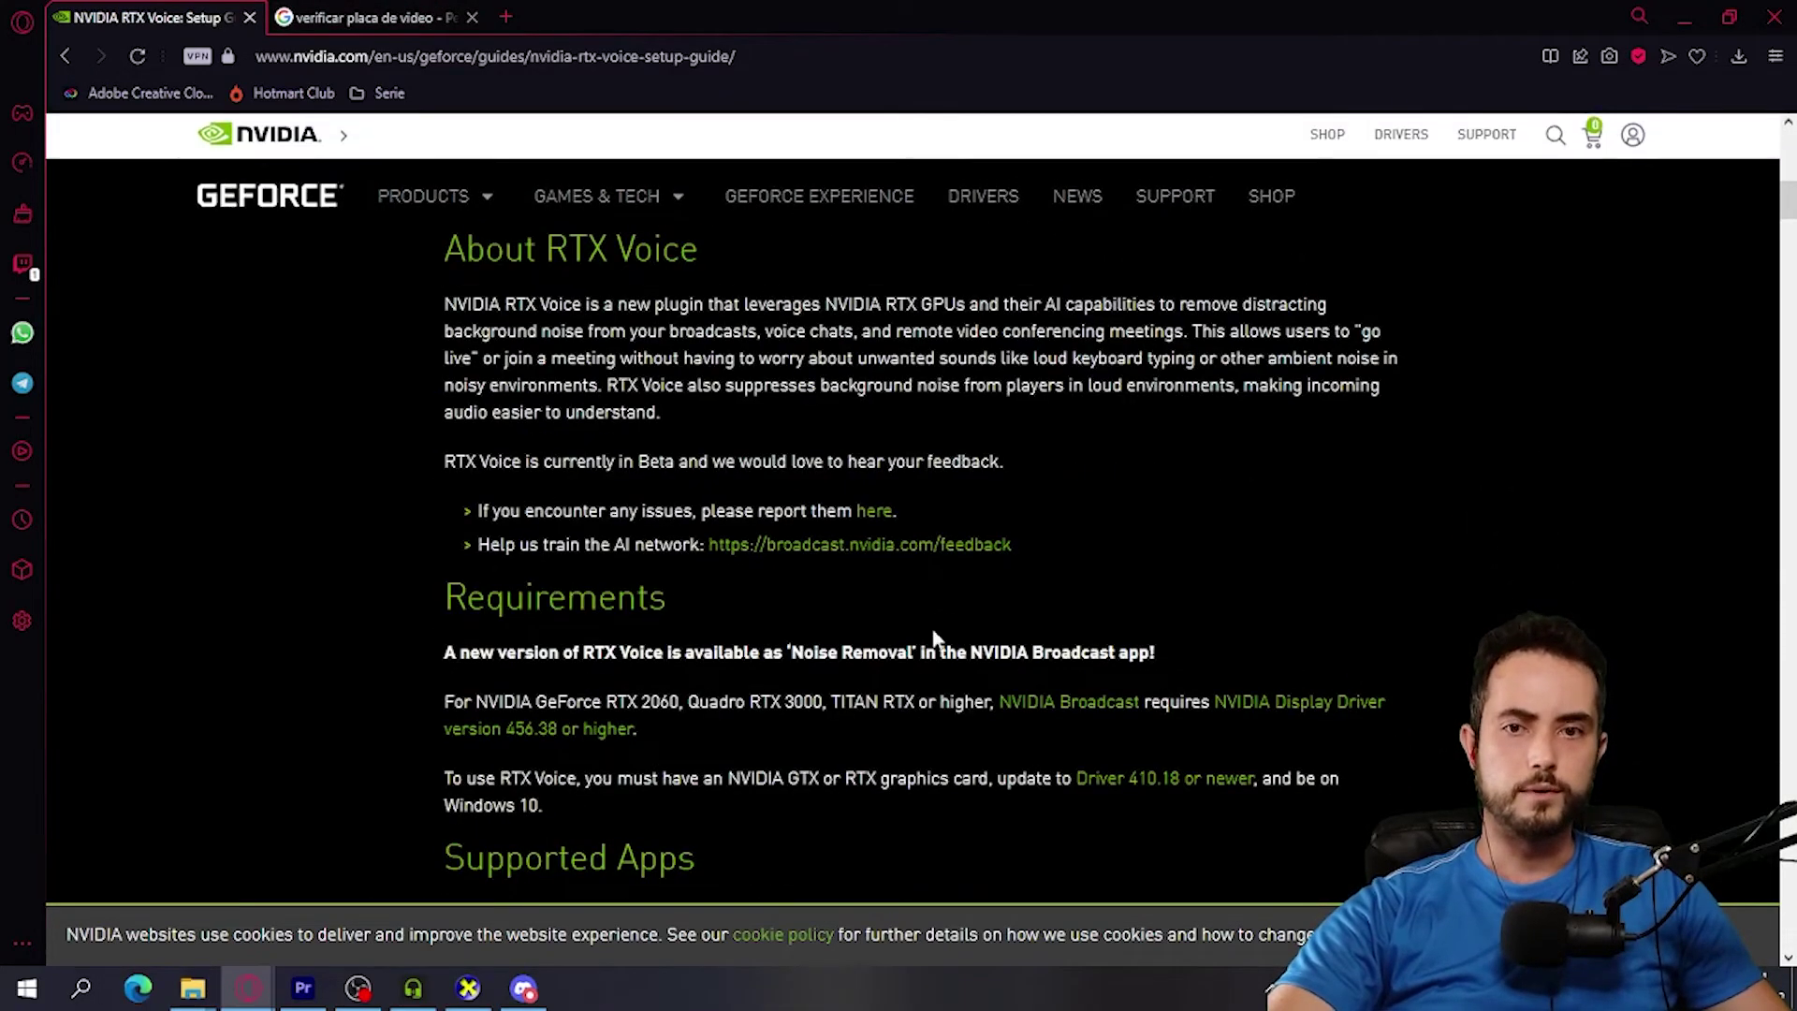
scroll(934, 642, down, 15)
scroll(985, 634, up, 3)
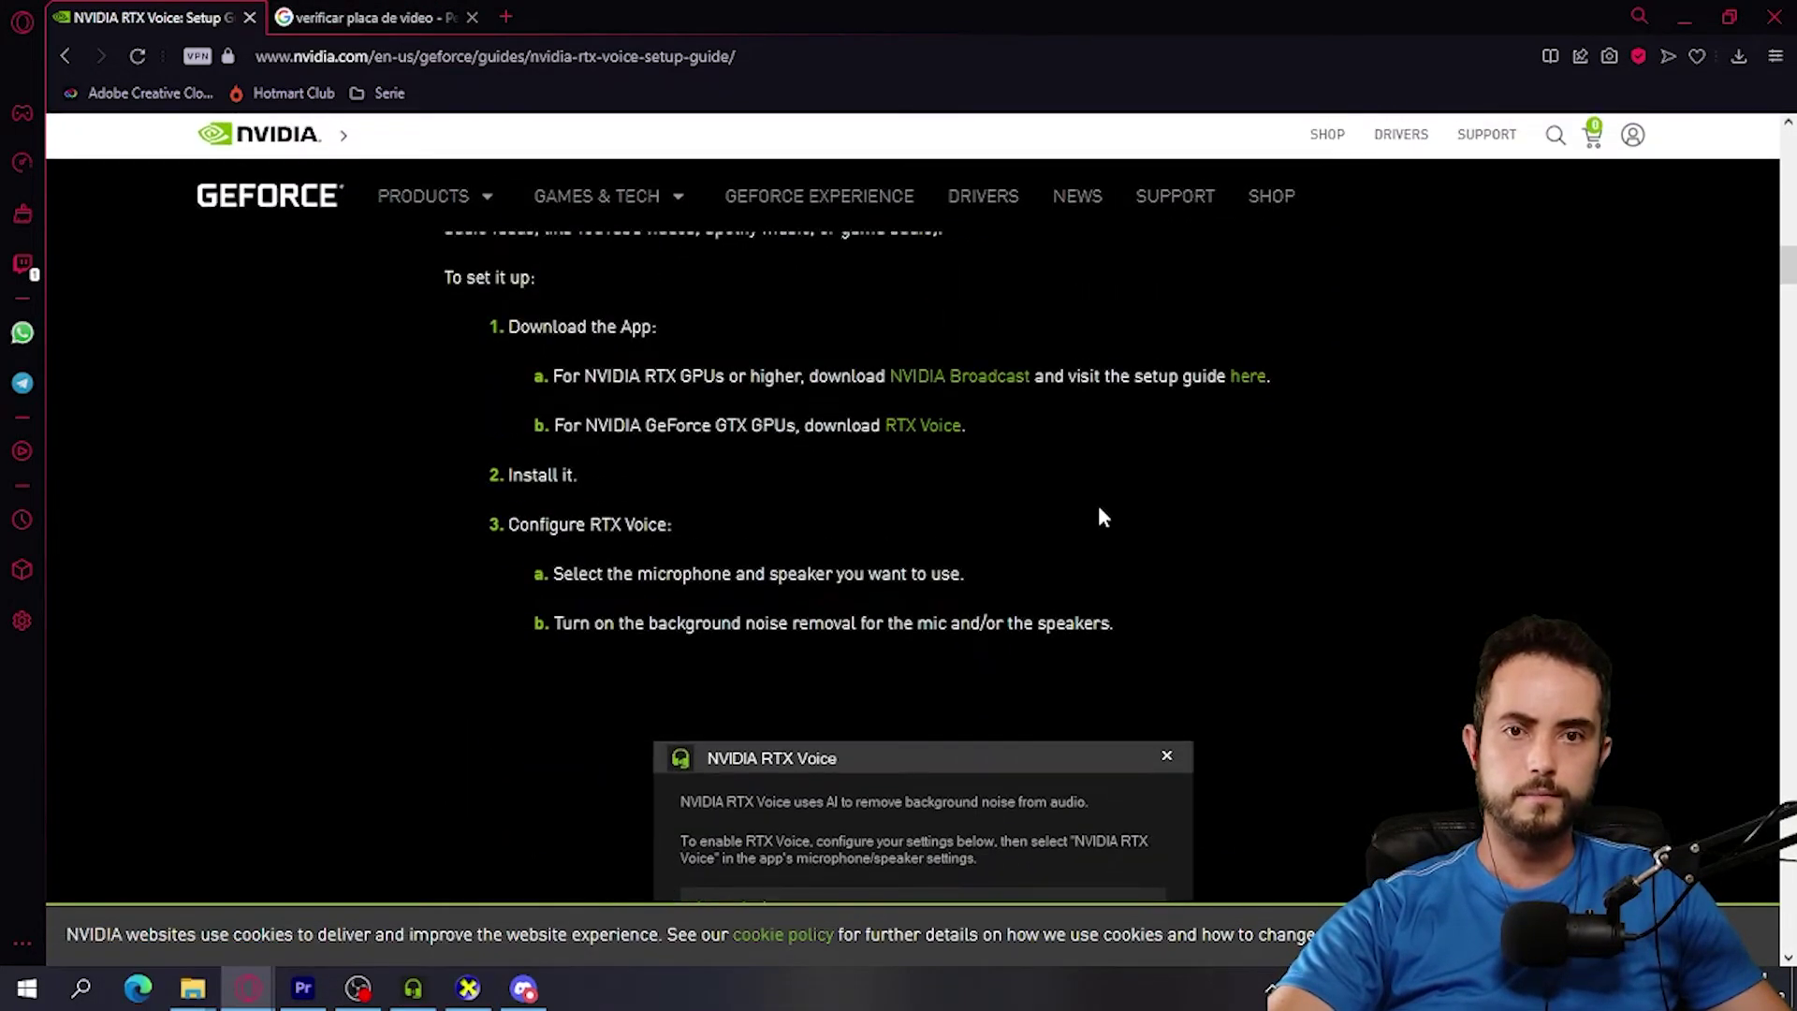
drag(901, 488, 1030, 488)
drag(847, 537, 885, 538)
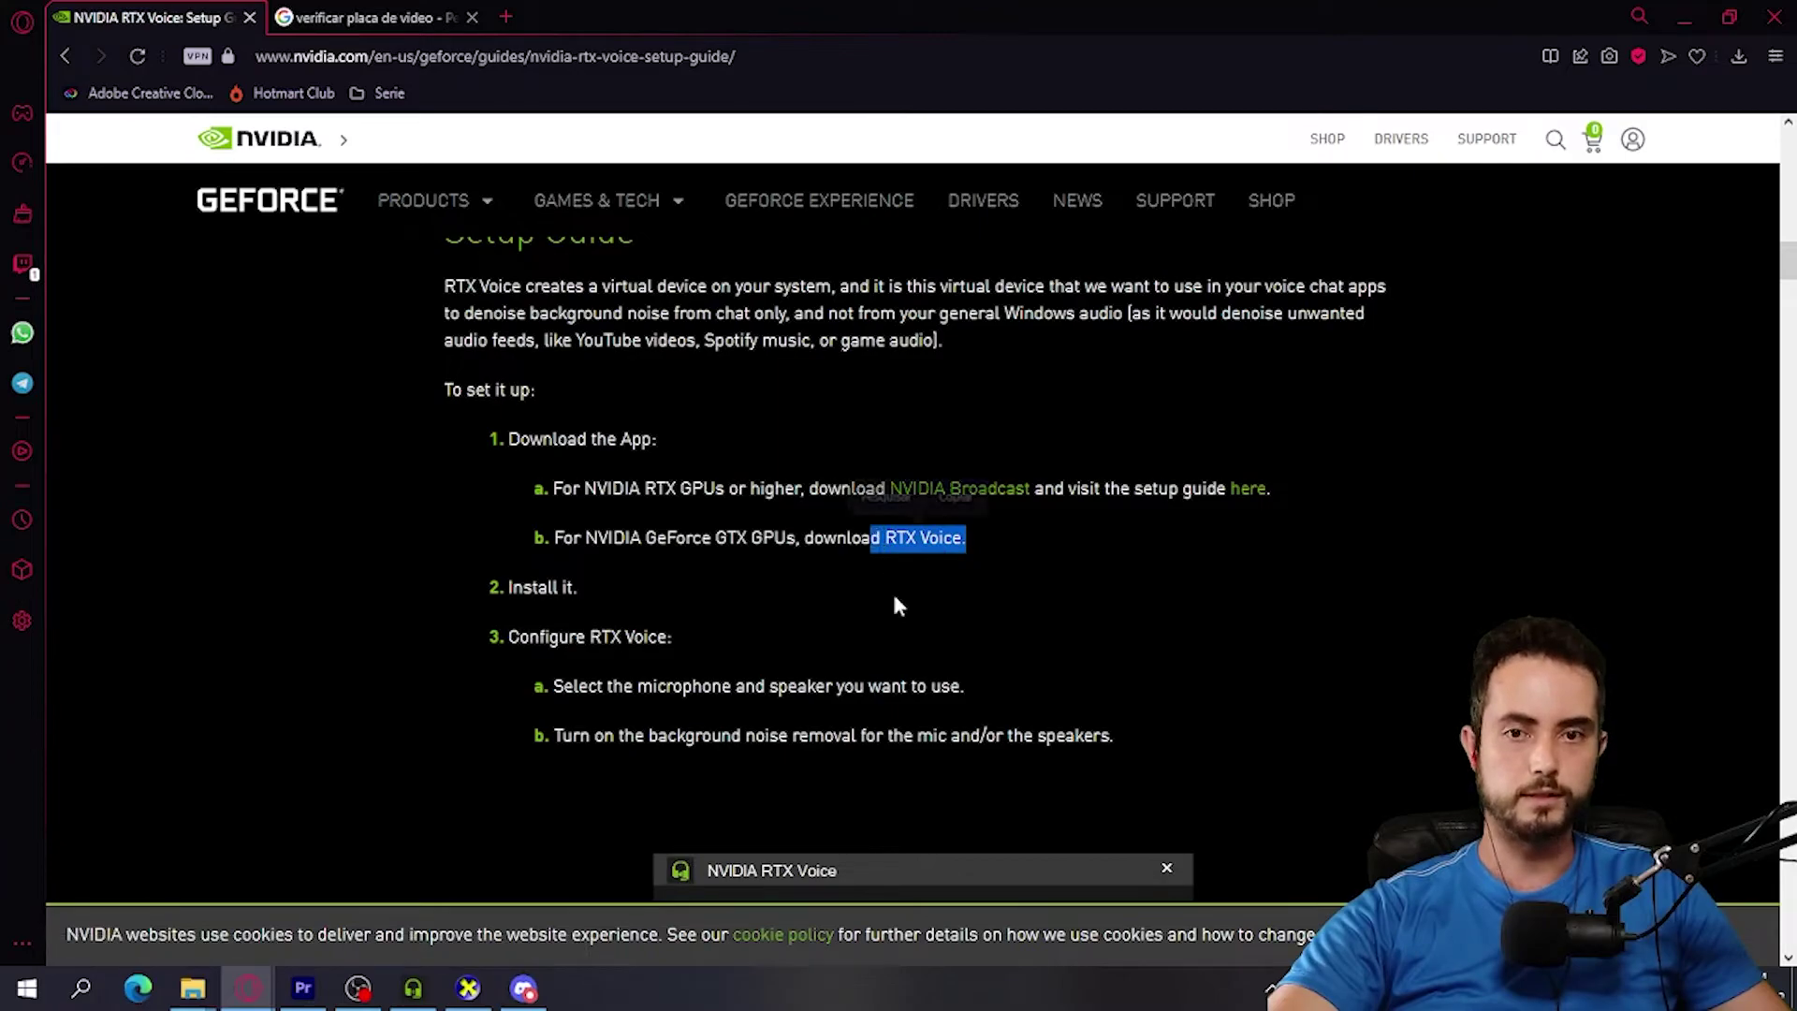
click(956, 494)
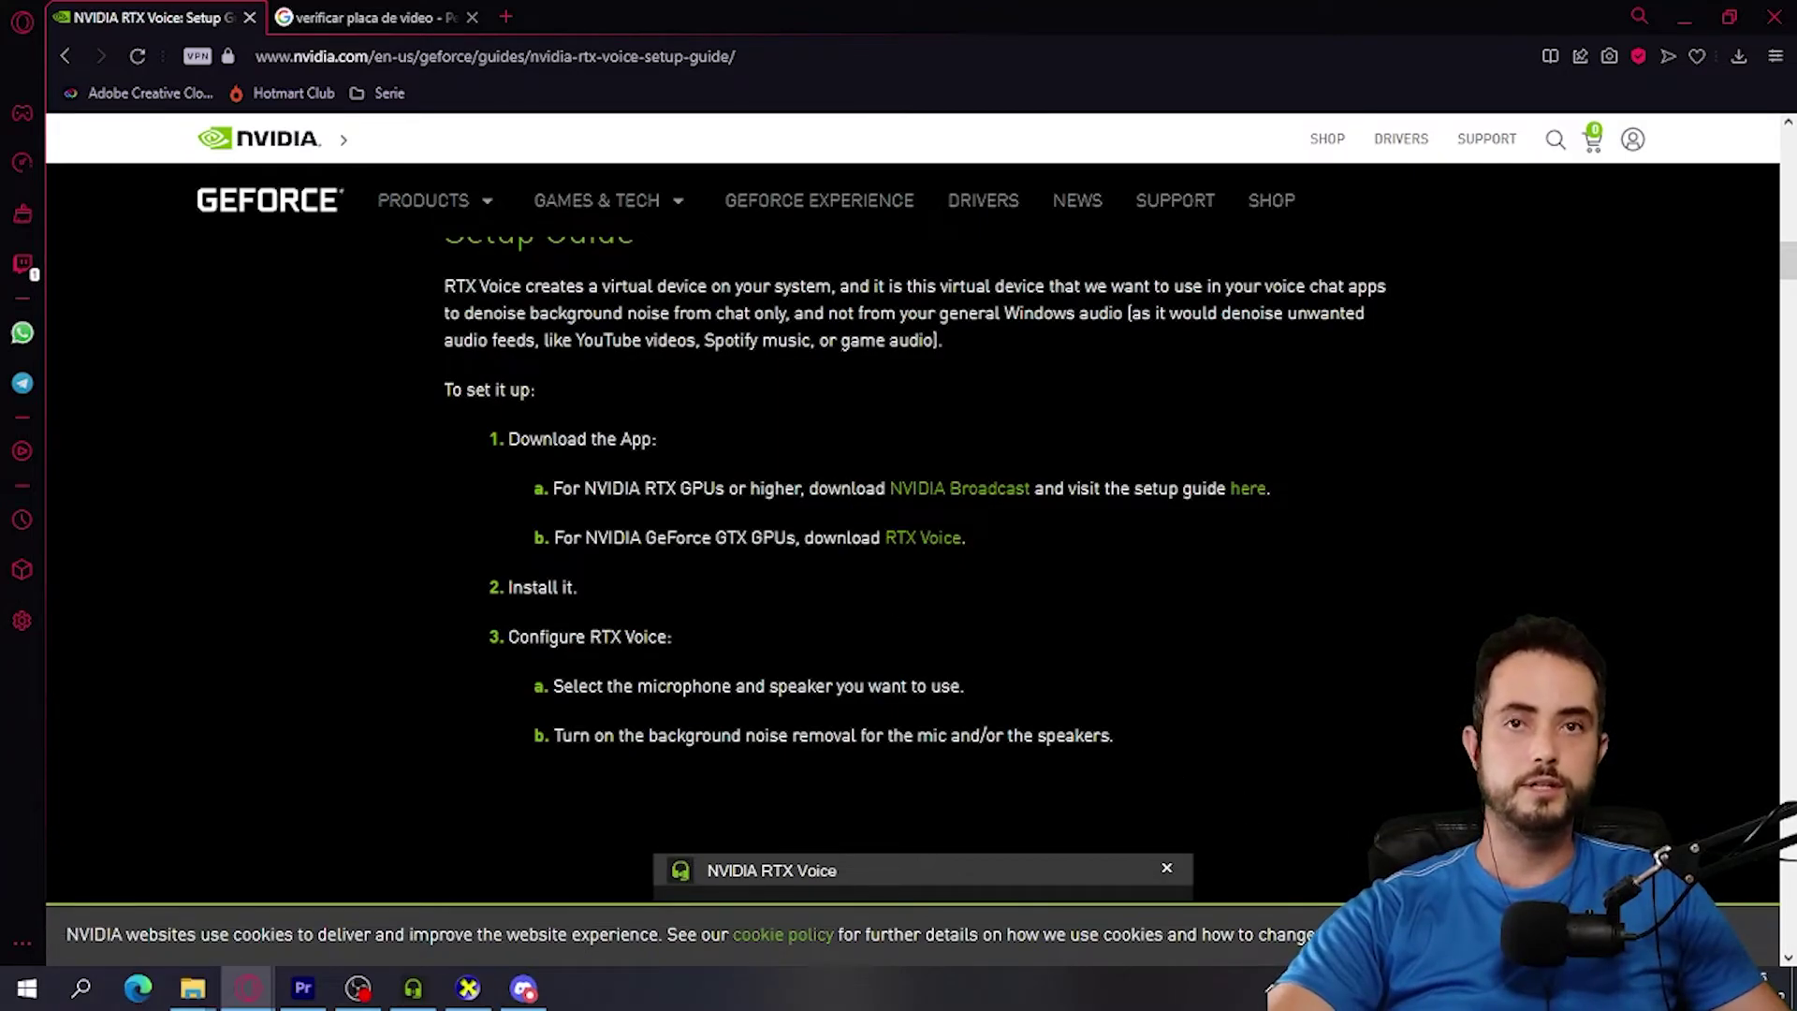
Step: From the desktop, run shell:startup in the Run dialog to open the Inicializar folder
key(super+d)
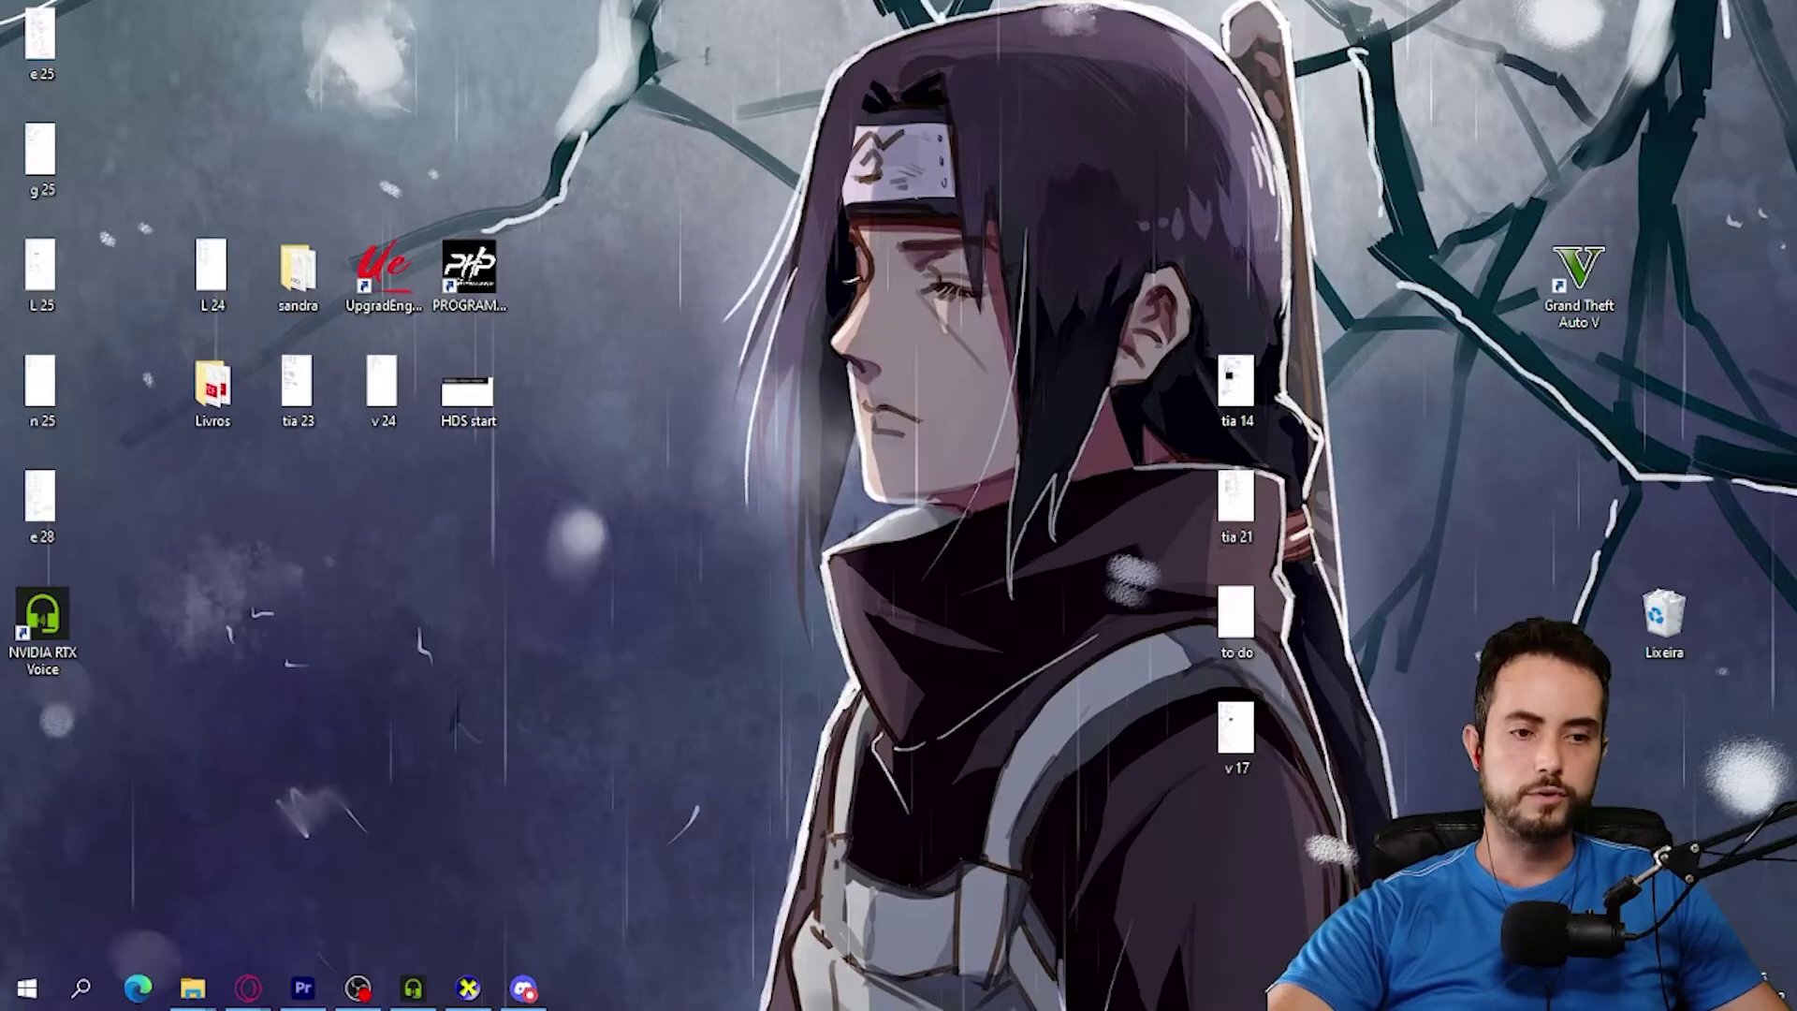
drag(67, 621, 77, 670)
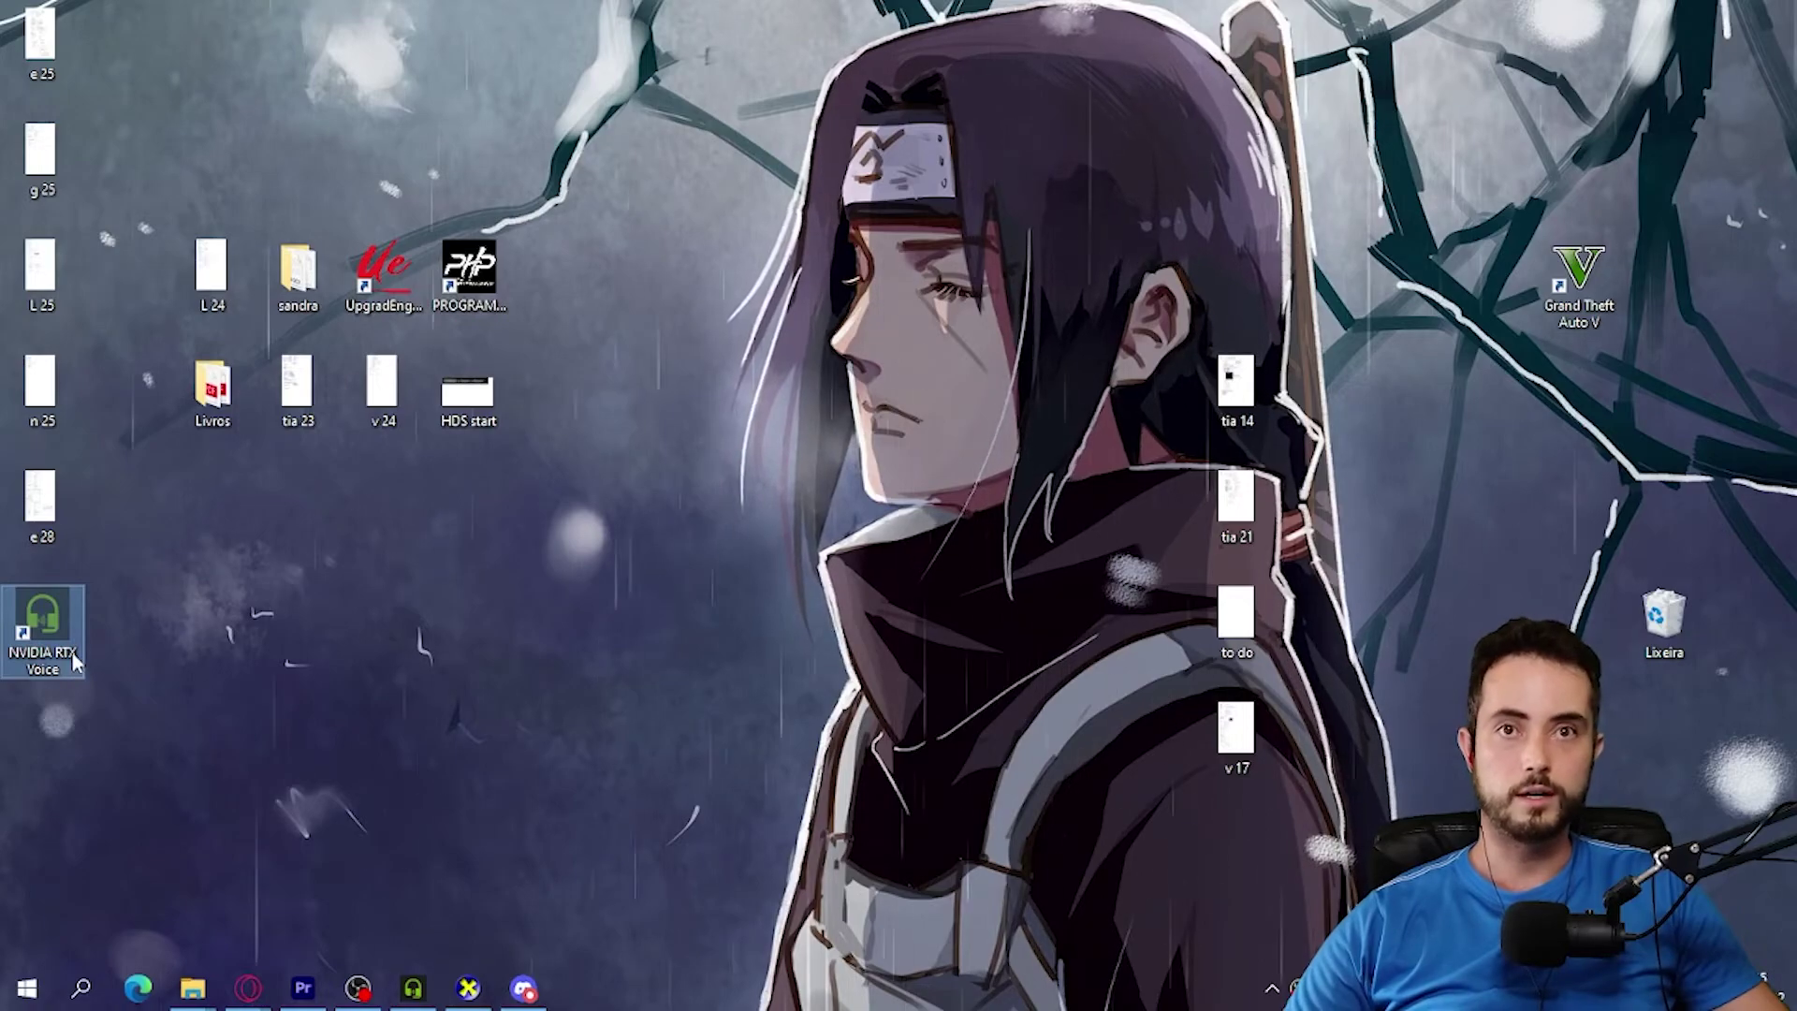
key(Return)
key(super+r)
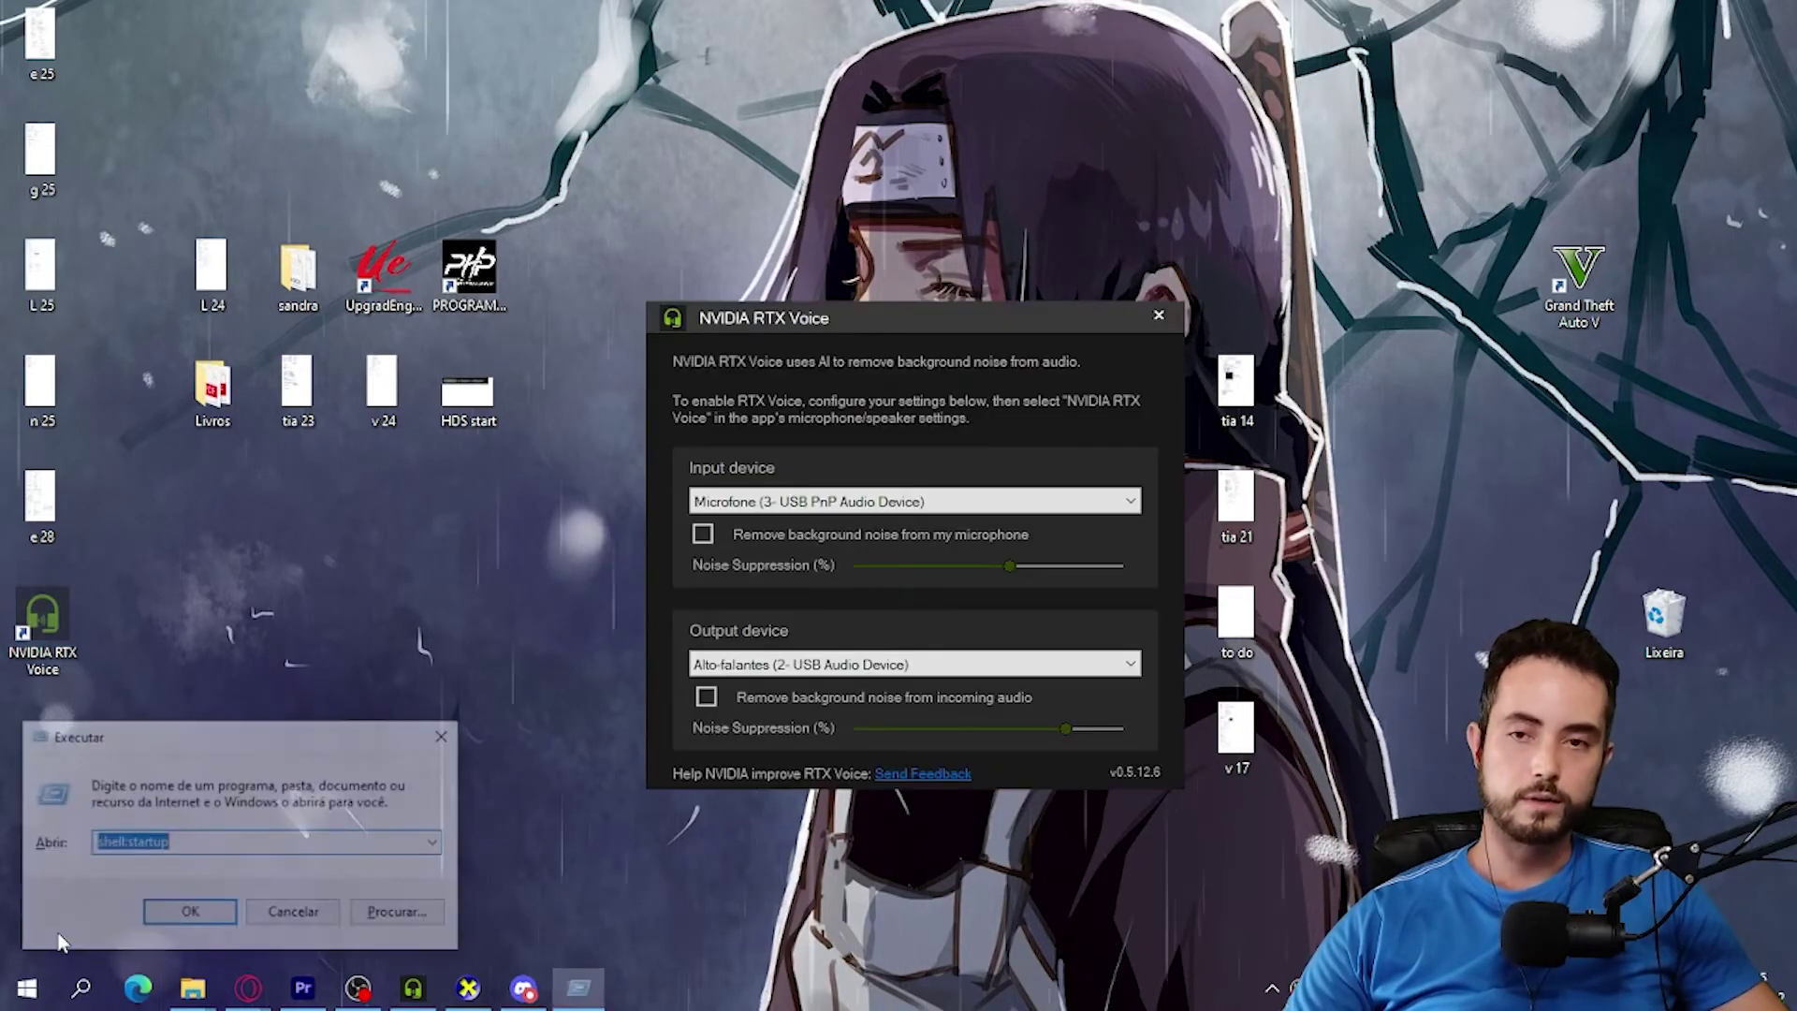
click(97, 842)
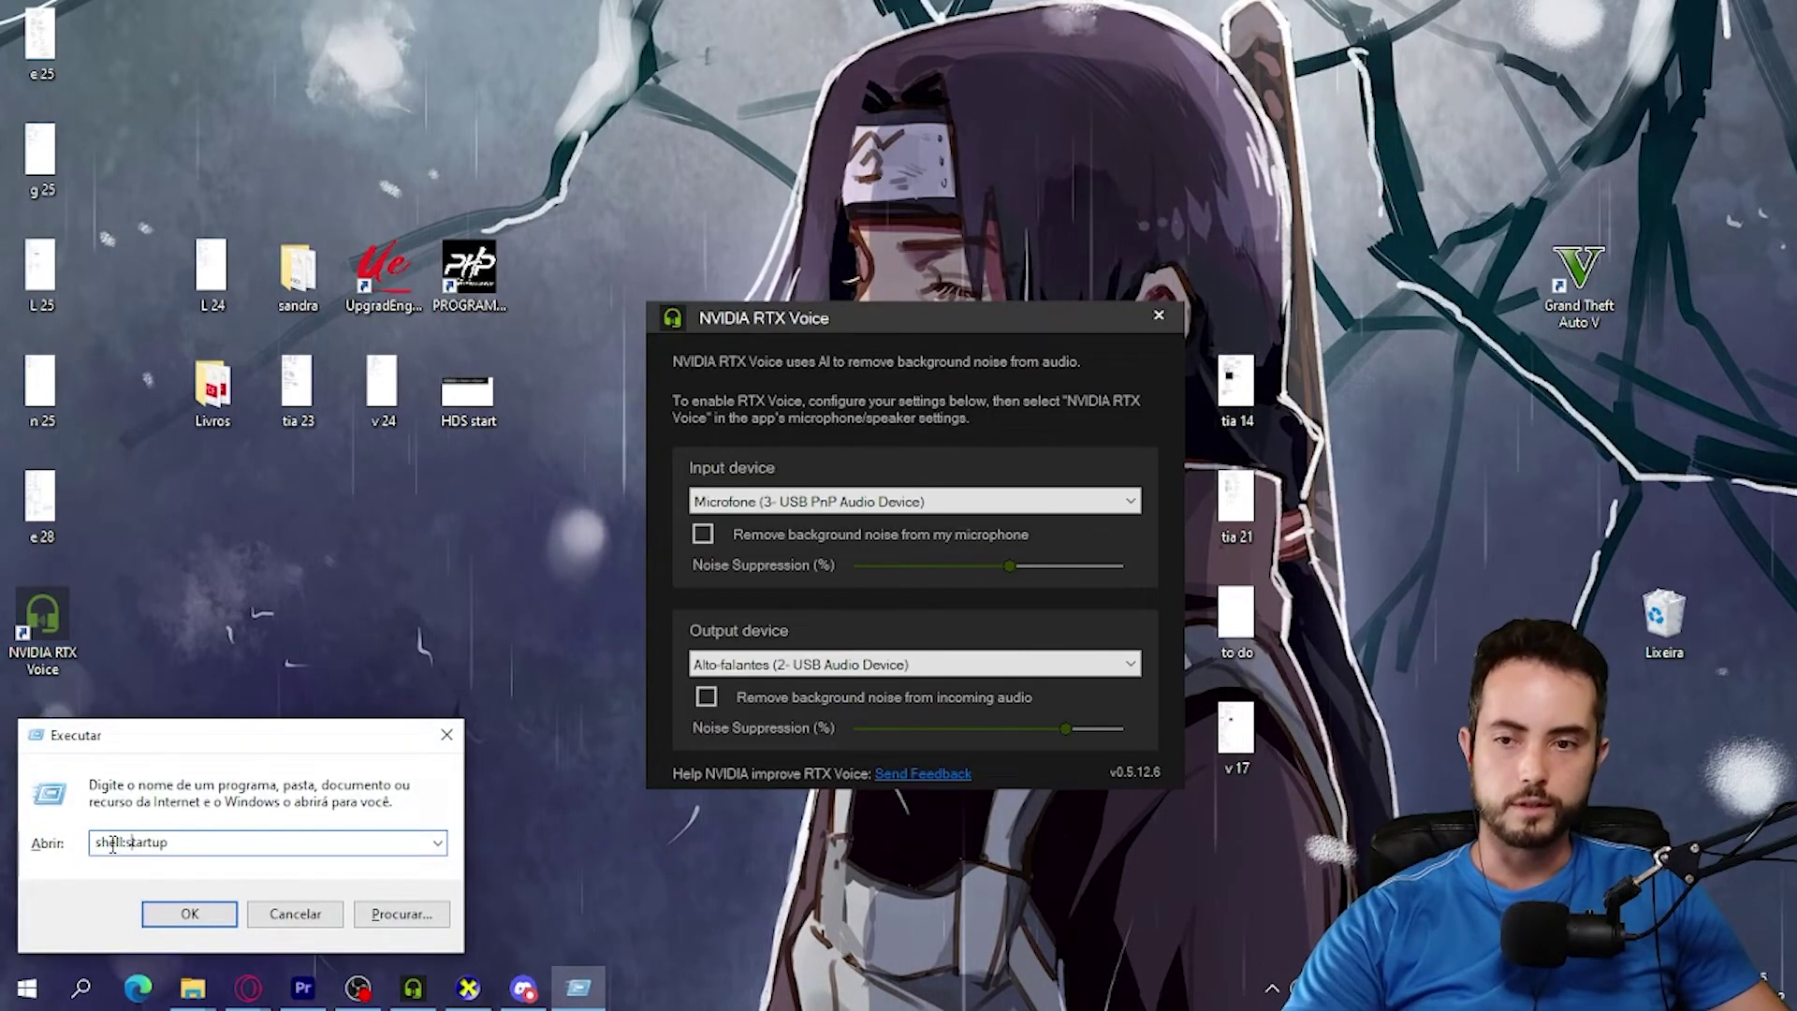
double_click(97, 842)
click(125, 842)
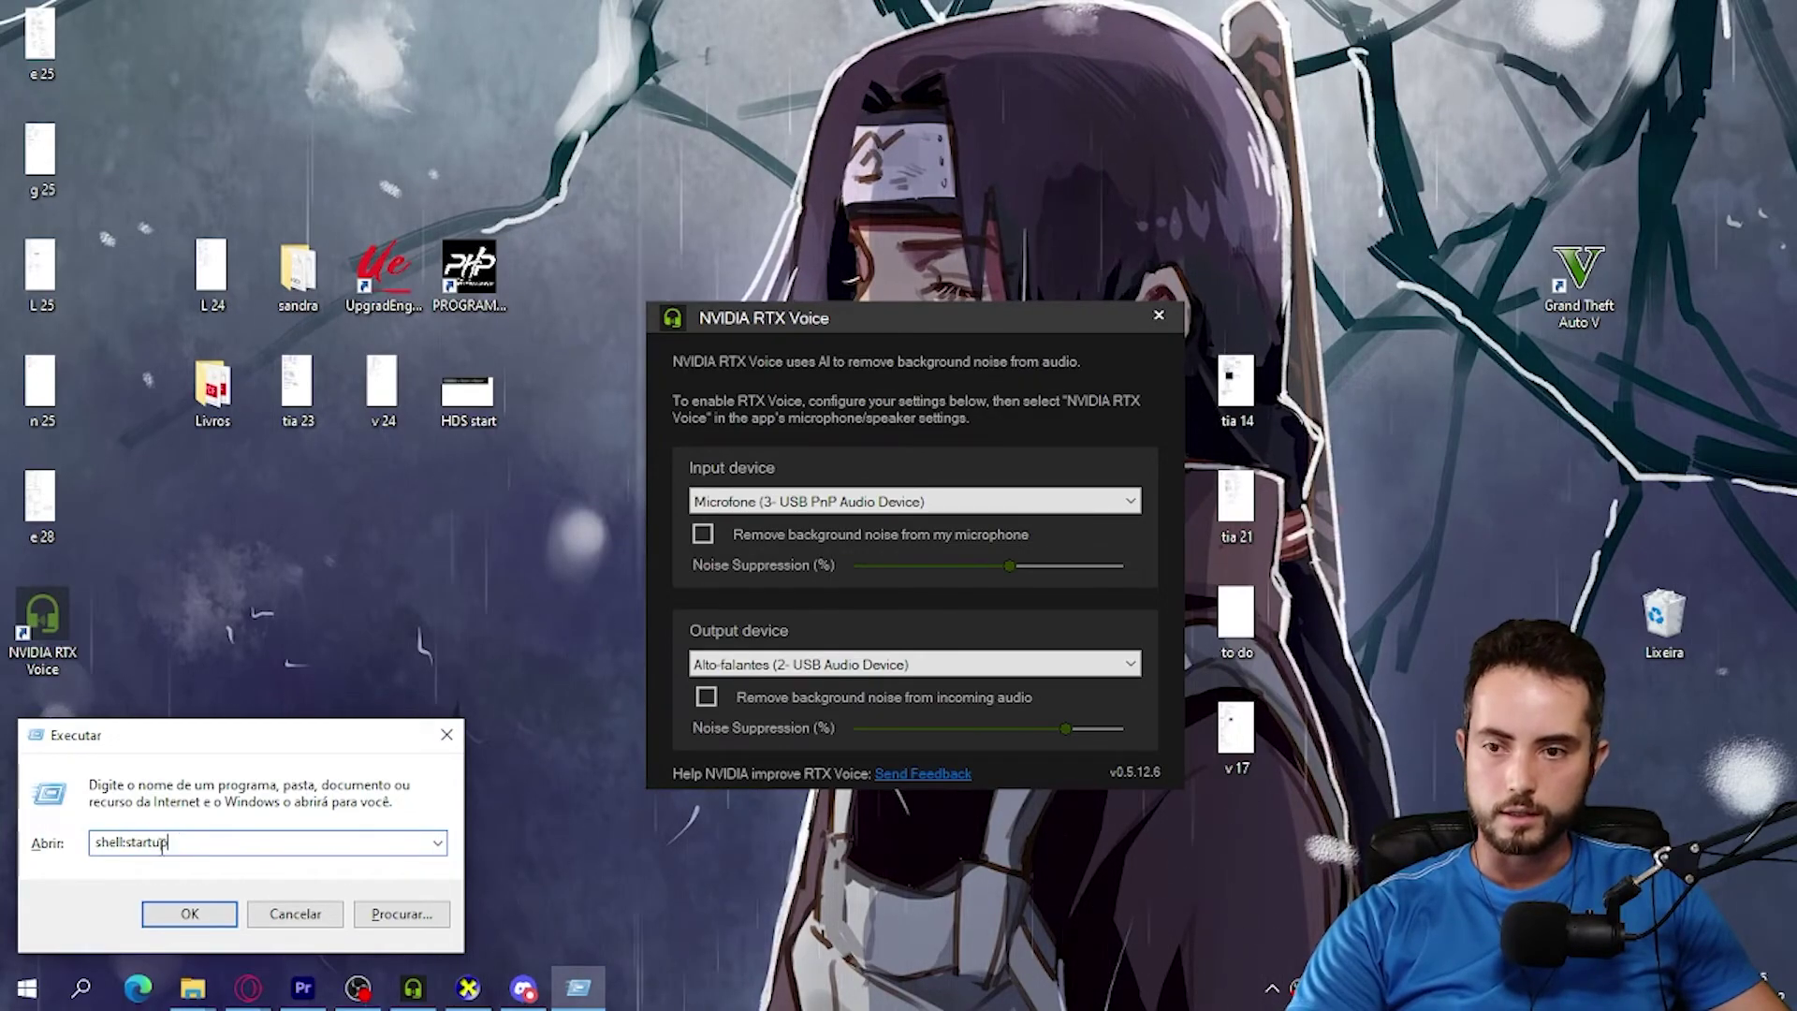
double_click(126, 841)
key(End)
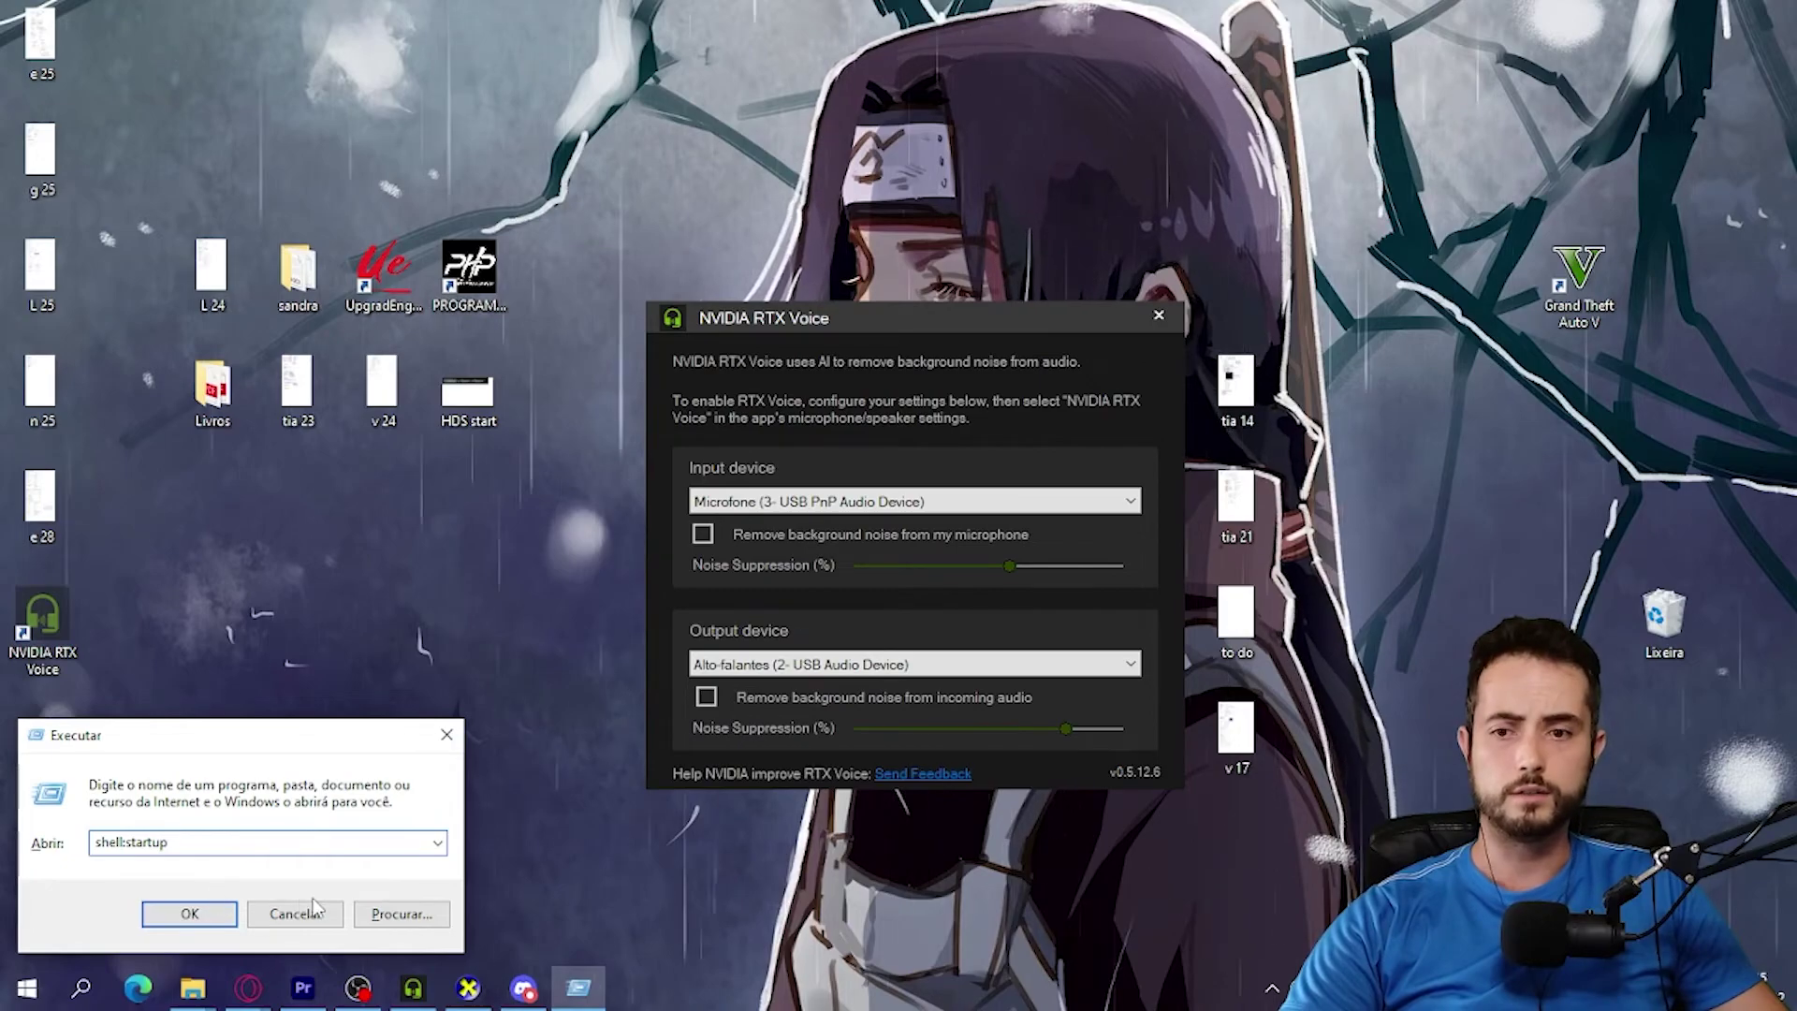
click(190, 914)
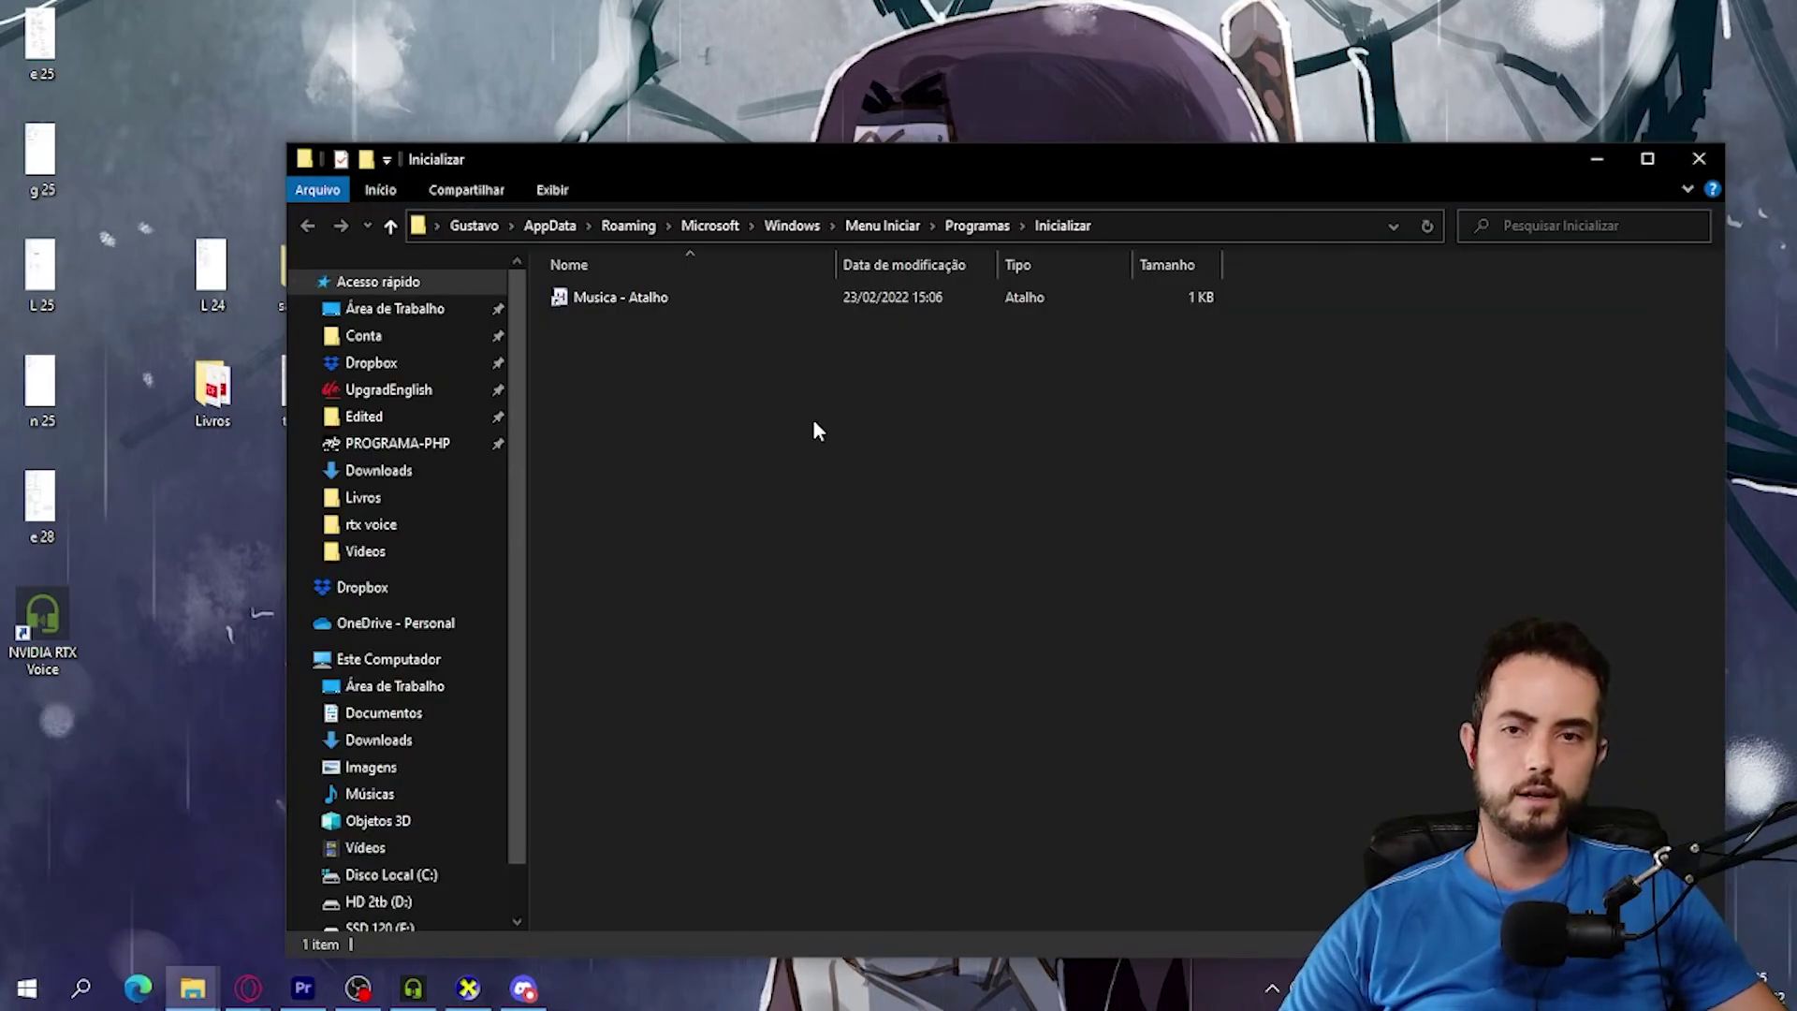
Step: Paste the NVIDIA RTX Voice shortcut into Startup, test-launch and close it, then return to Discord
key(ctrl+v)
click(708, 374)
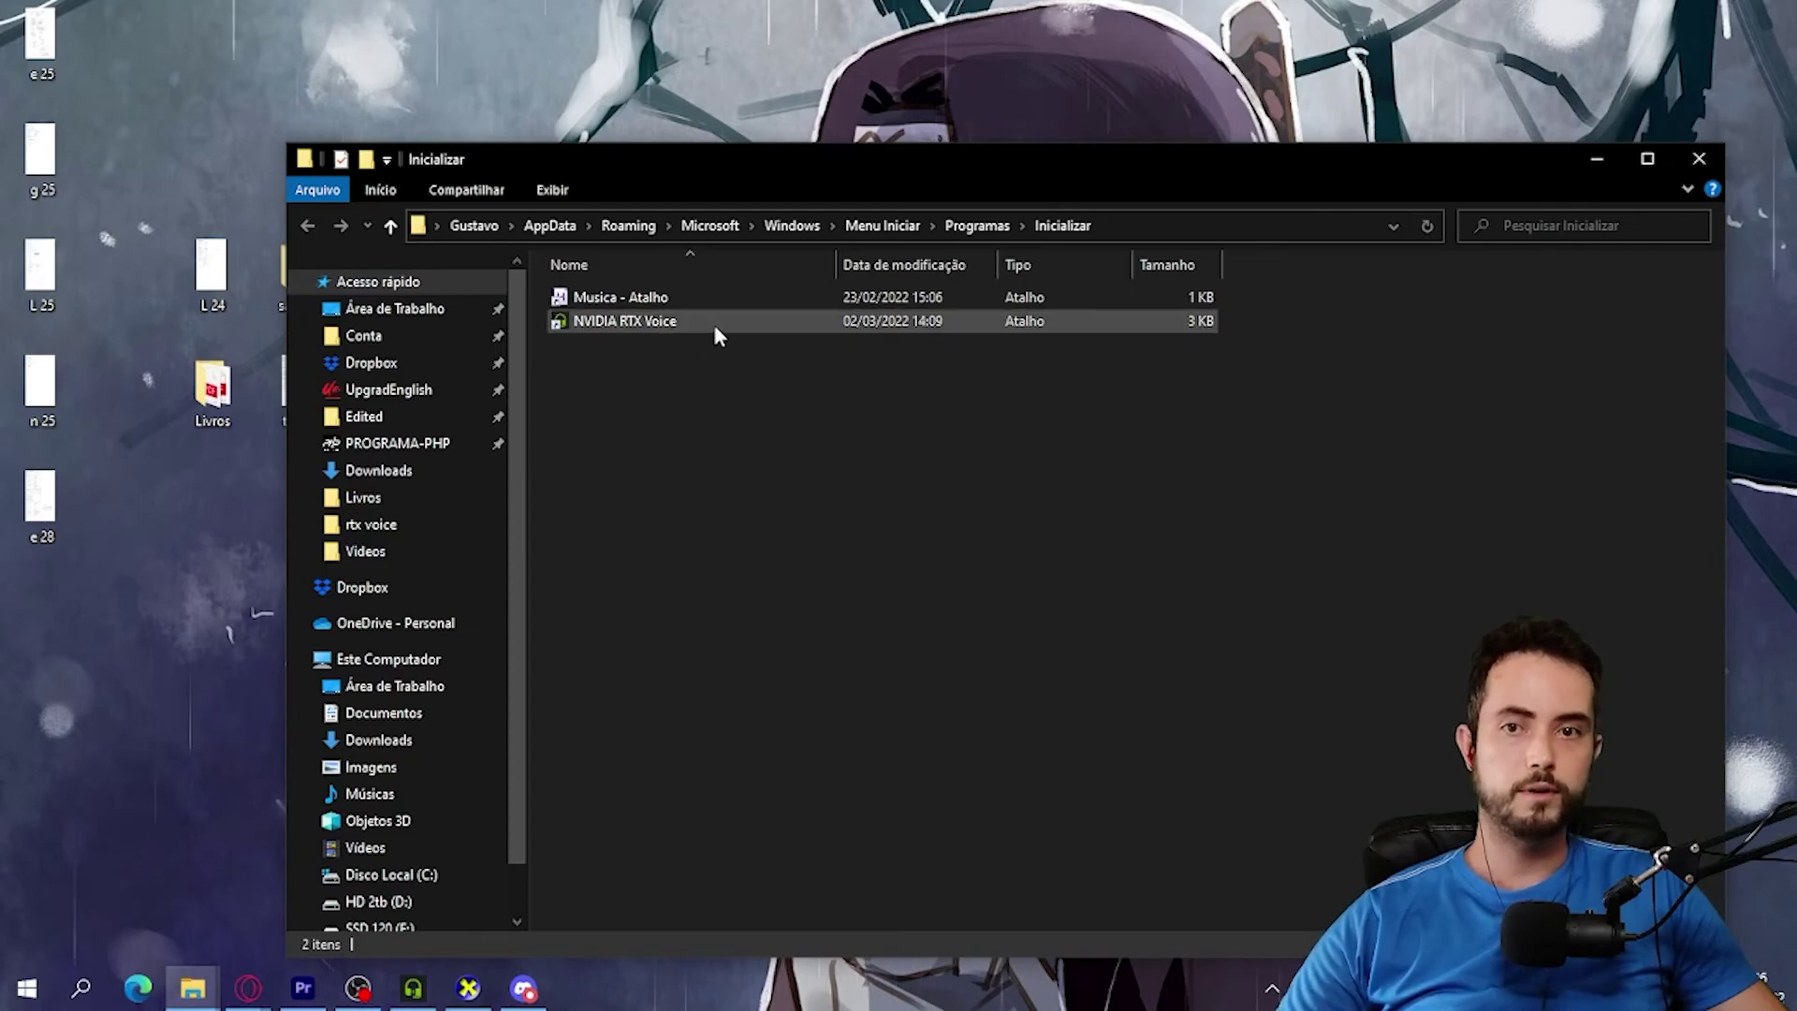
double_click(713, 324)
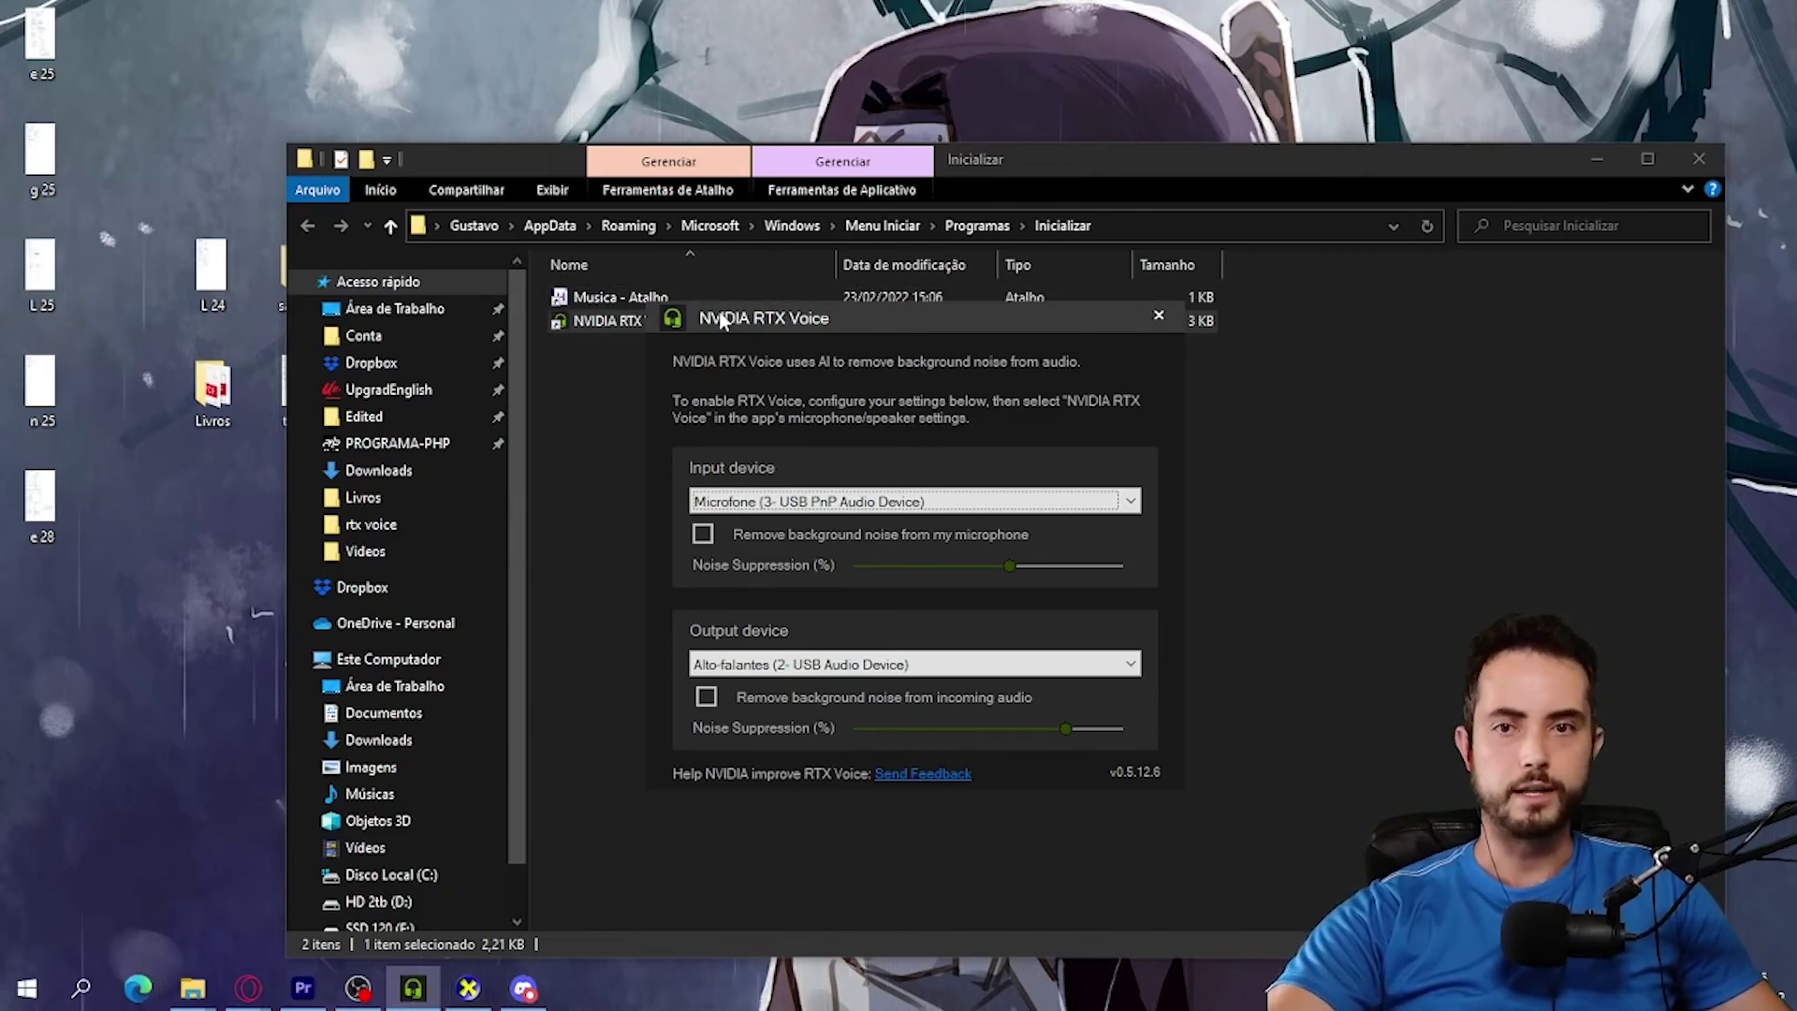
click(1158, 316)
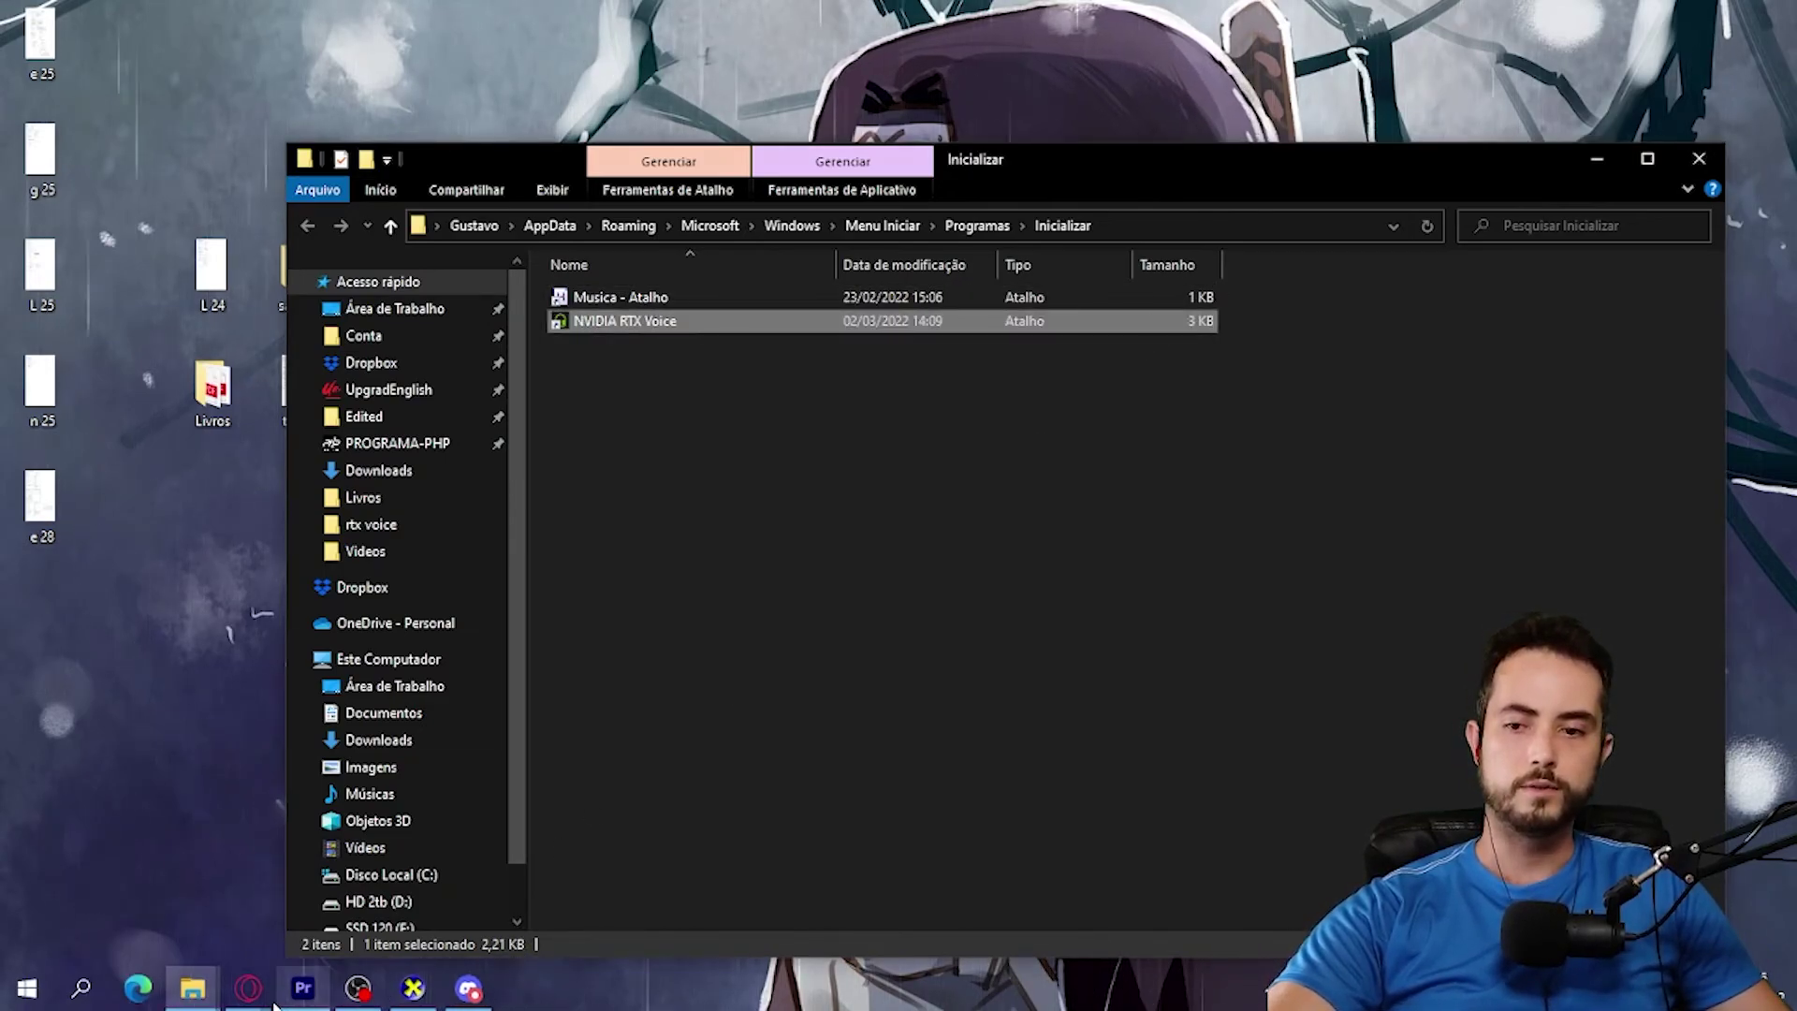
mouse_move(258, 1000)
click(468, 994)
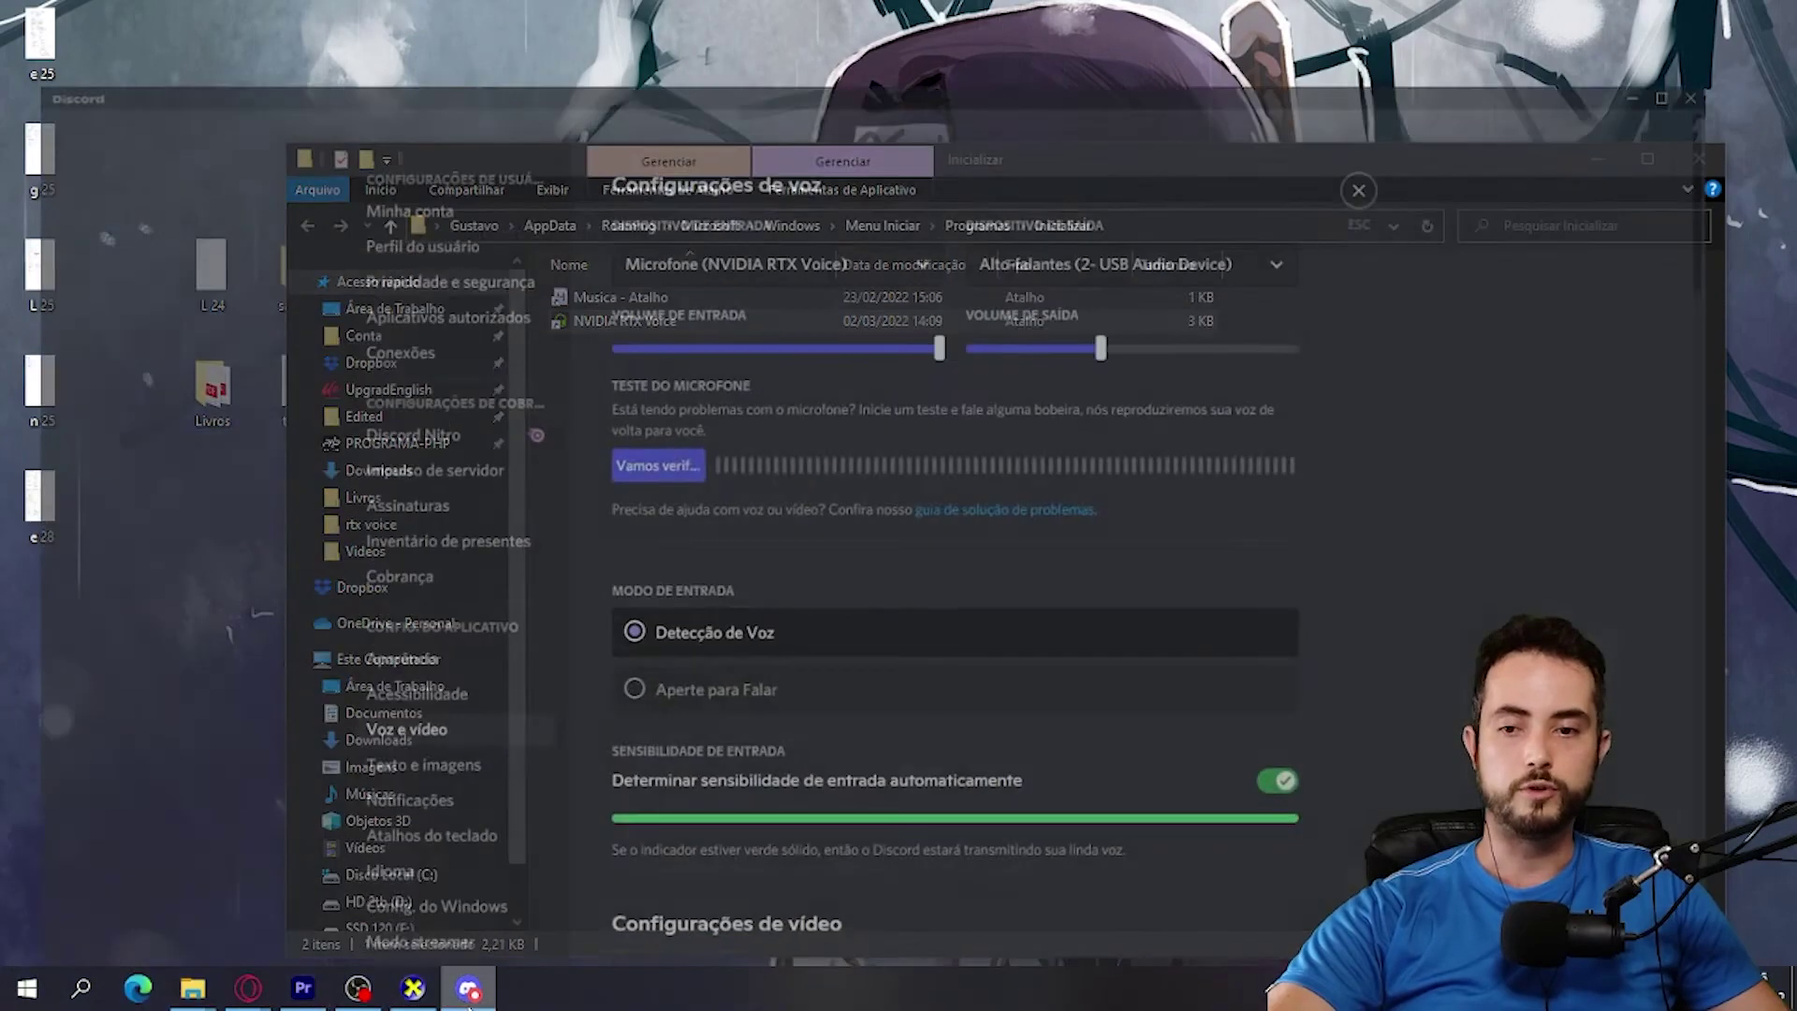